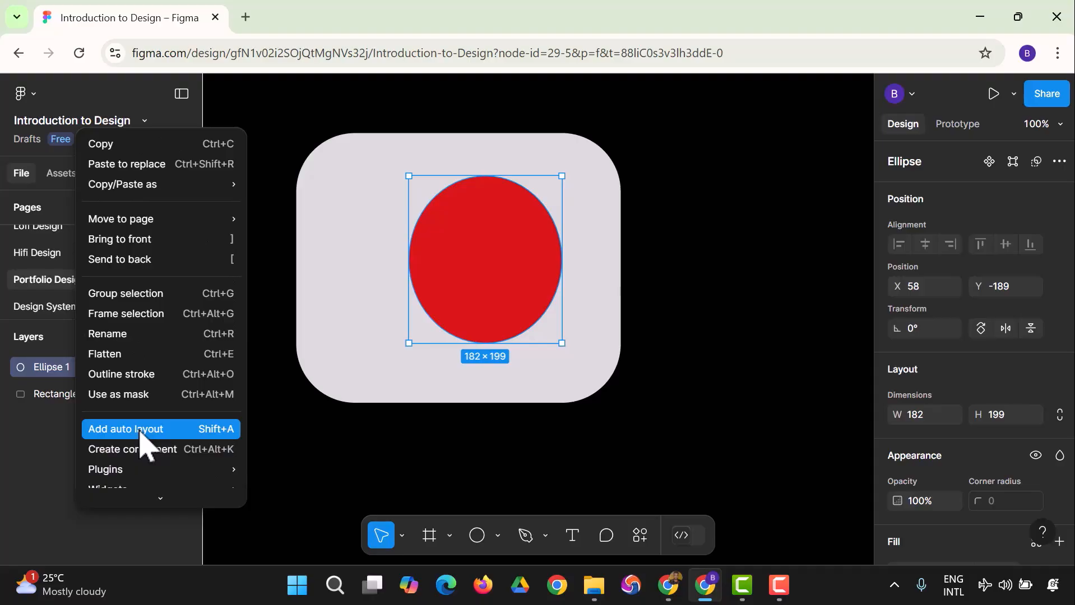
- Delete the red ellipse and the rounded rectangle from the Portfolio Design page
left_click(39, 372)
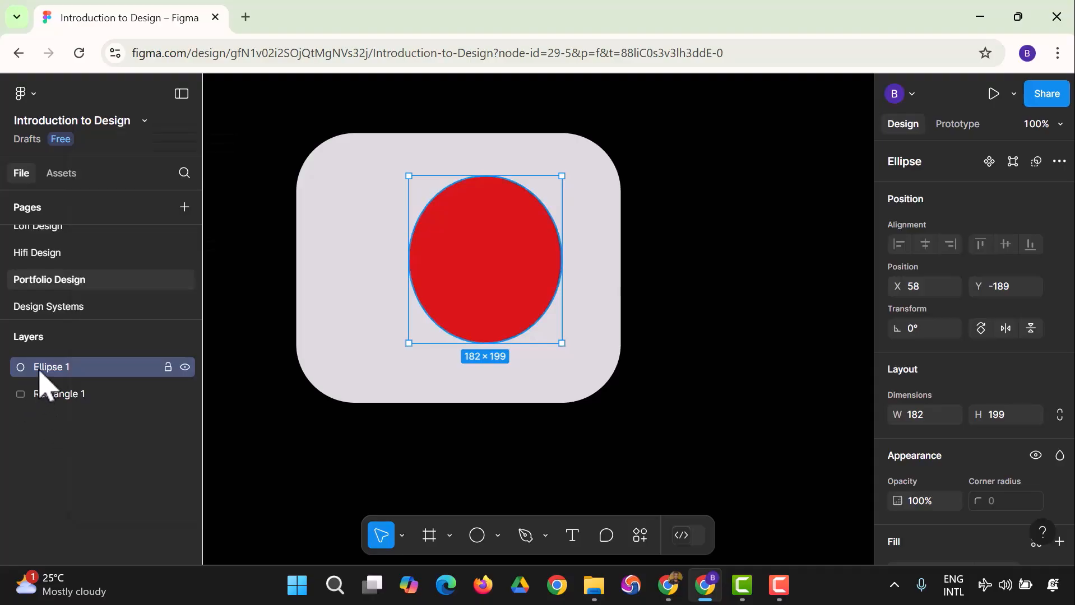
key("Delete")
left_click(41, 371)
key("Delete")
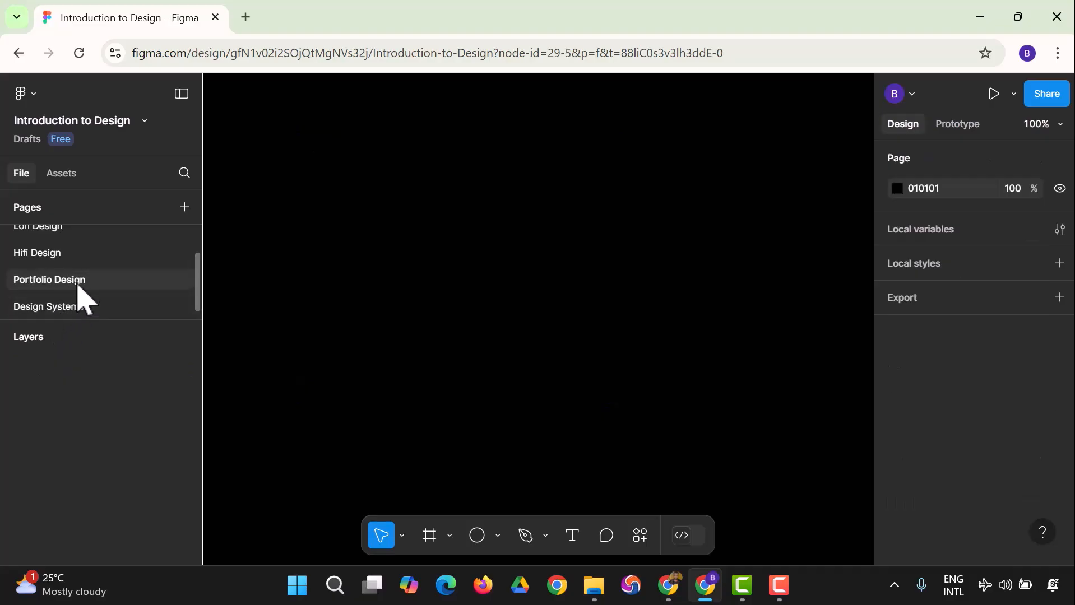
- Delete every page of the file except Lofi Design, including Onboarding, Hifi Design, Portfolio Design and Design Systems
left_click(70, 257)
scroll(70, 258, "up", 2)
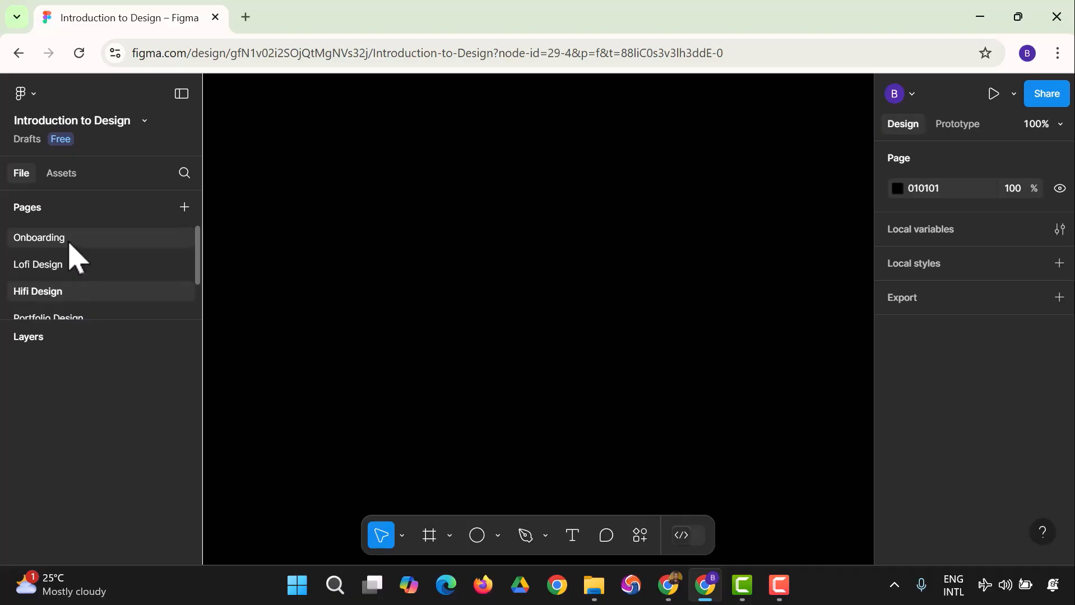
right_click(69, 243)
left_click(107, 343)
right_click(65, 262)
left_click(105, 360)
right_click(54, 268)
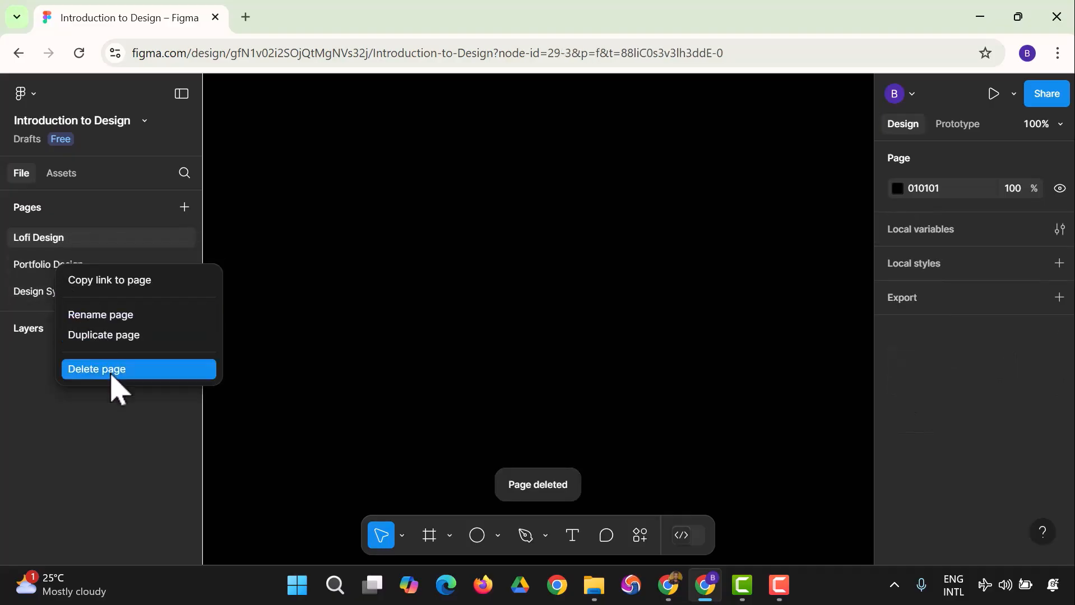
left_click(112, 370)
right_click(49, 269)
left_click(91, 374)
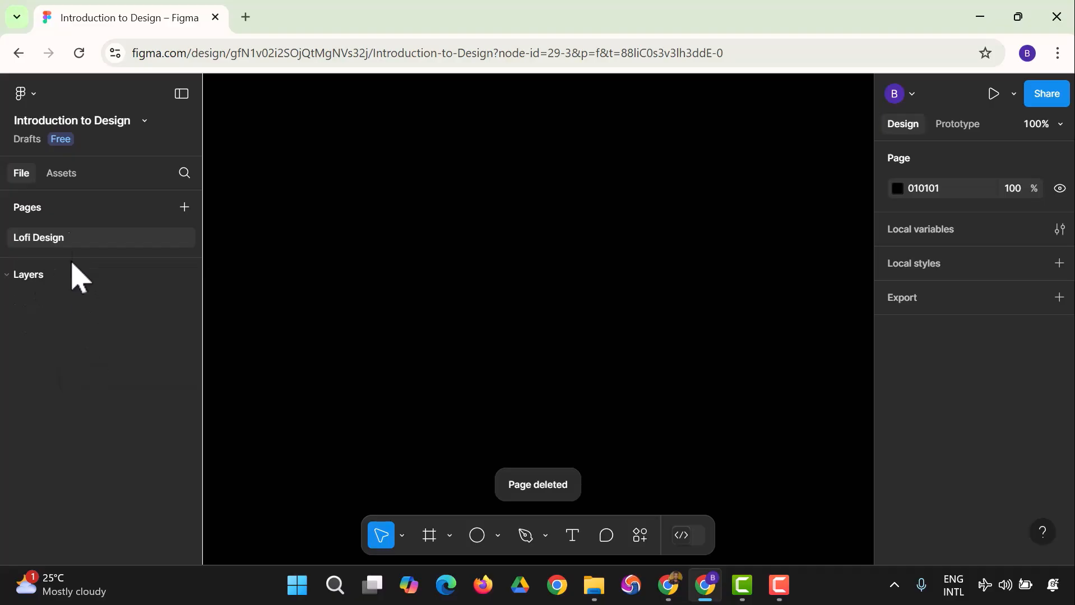
- Rename the remaining Lofi Design page to "Design Frames"
right_click(66, 242)
left_click(53, 334)
right_click(68, 242)
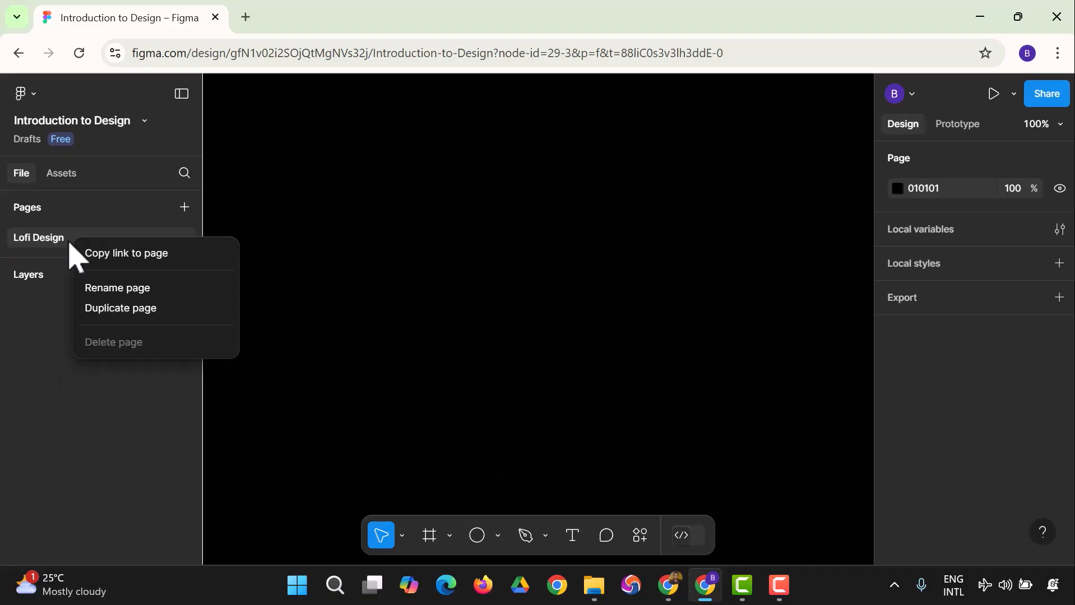
left_click(119, 288)
type("Des")
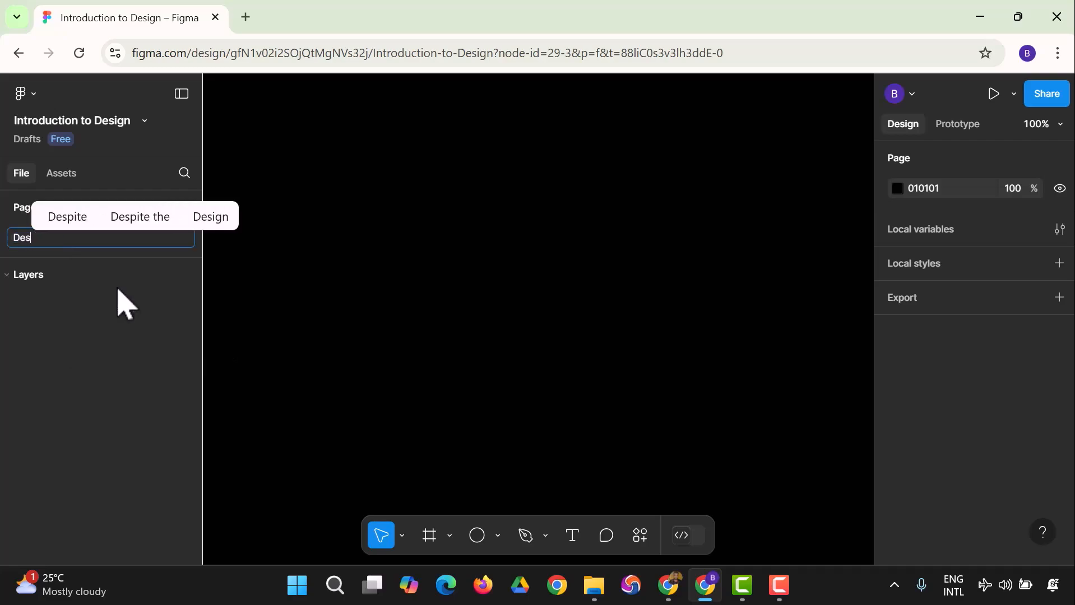
type("ign Frames")
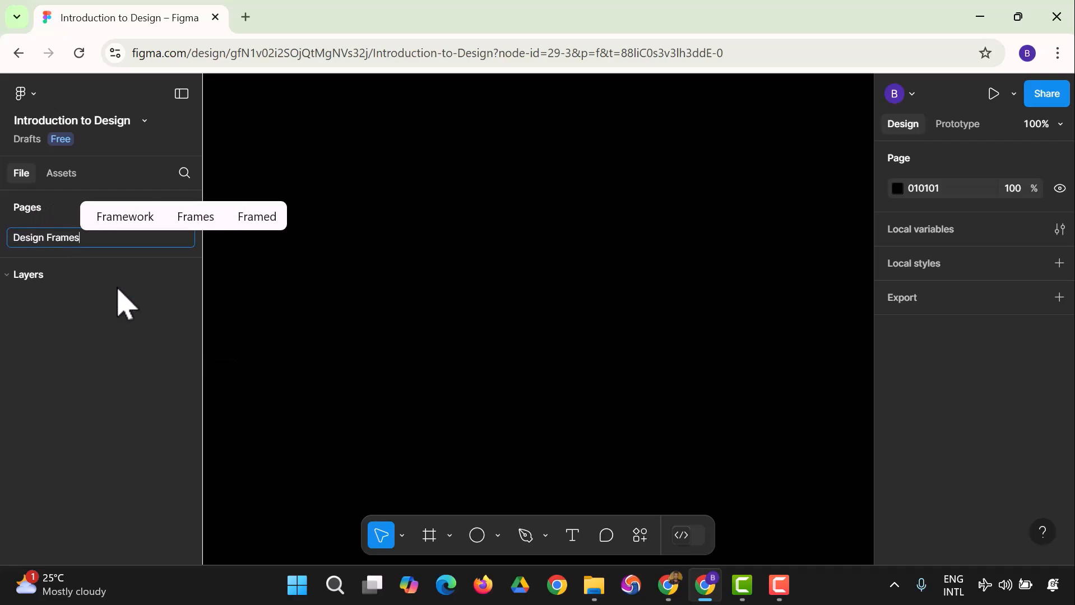
key("Return")
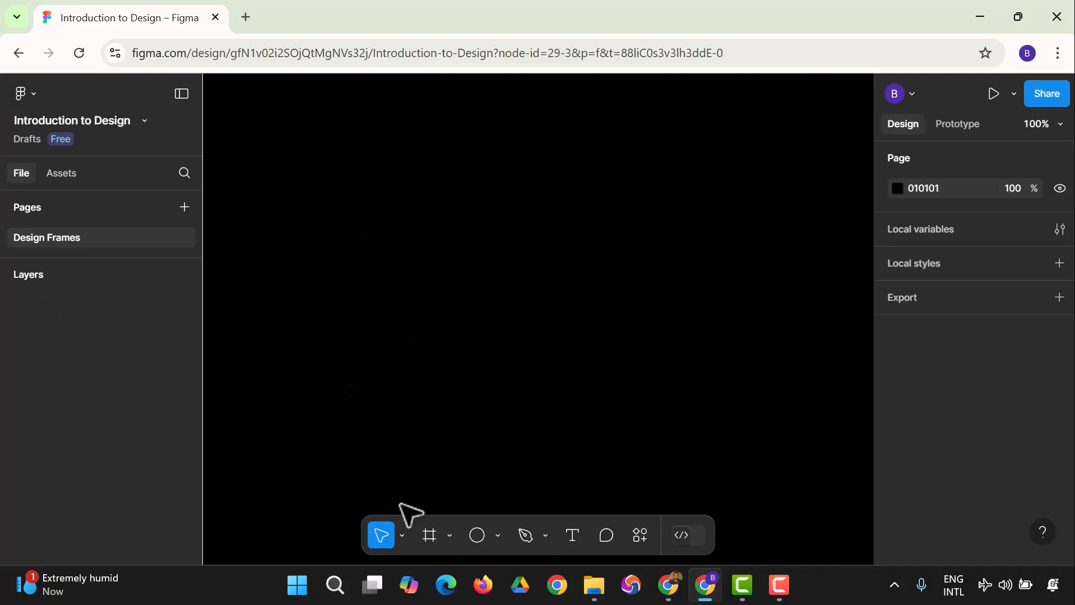
- Add a frame to the empty canvas using the iPhone SE phone preset, 320×568
left_click(403, 536)
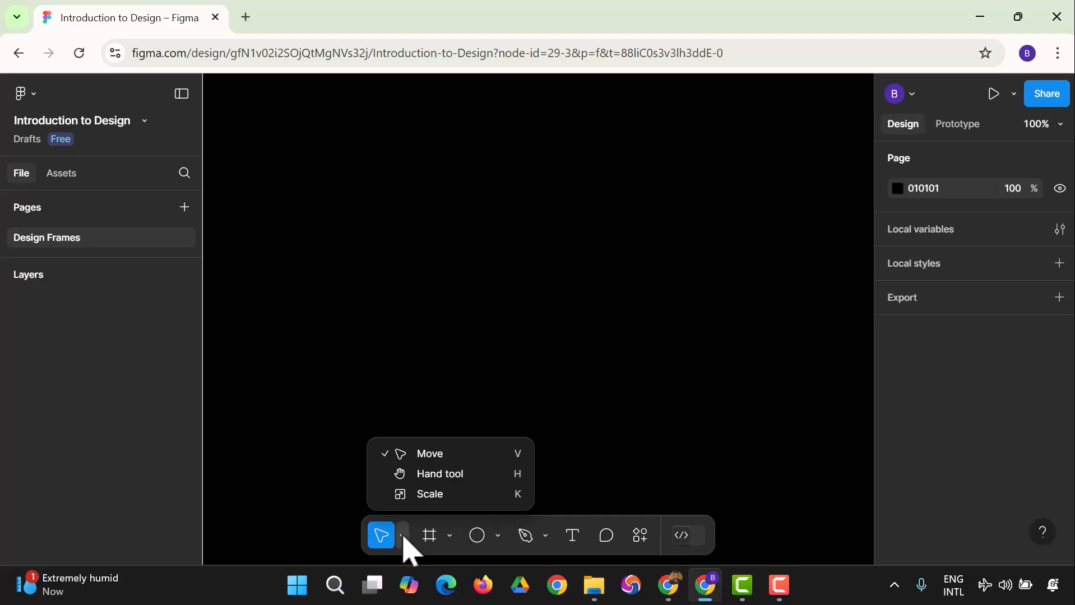
left_click(433, 537)
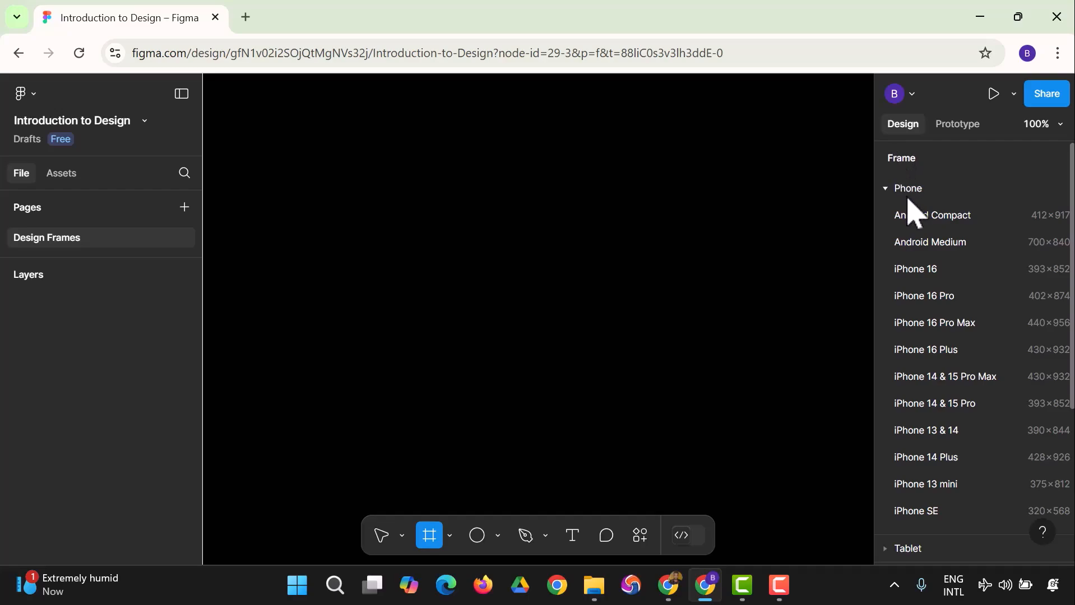
scroll(947, 274, "down", 3)
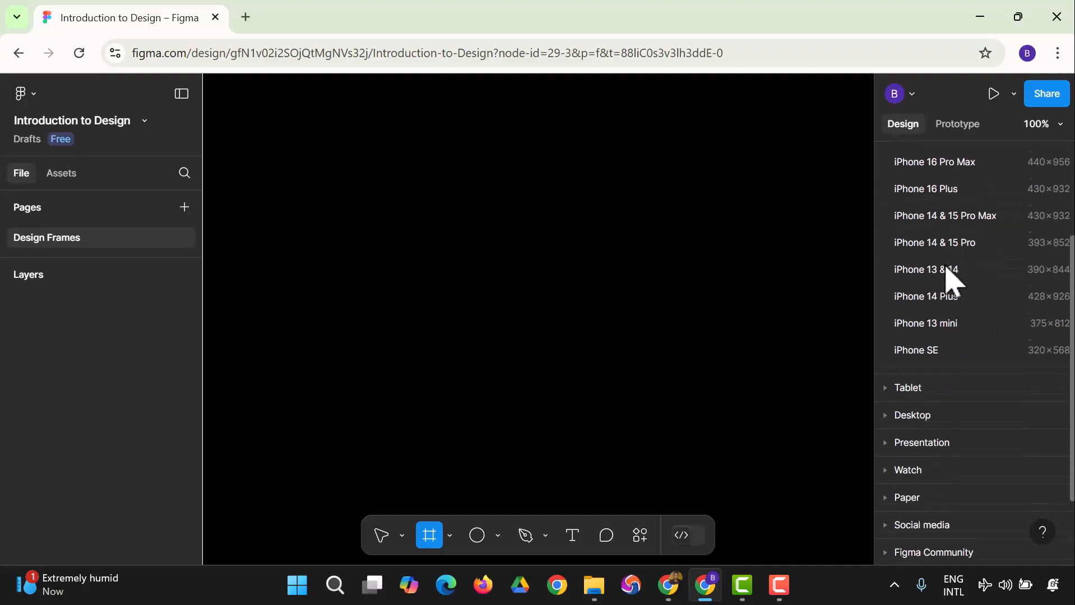
scroll(951, 280, "up", 3)
scroll(951, 280, "down", 3)
scroll(951, 280, "down", 1)
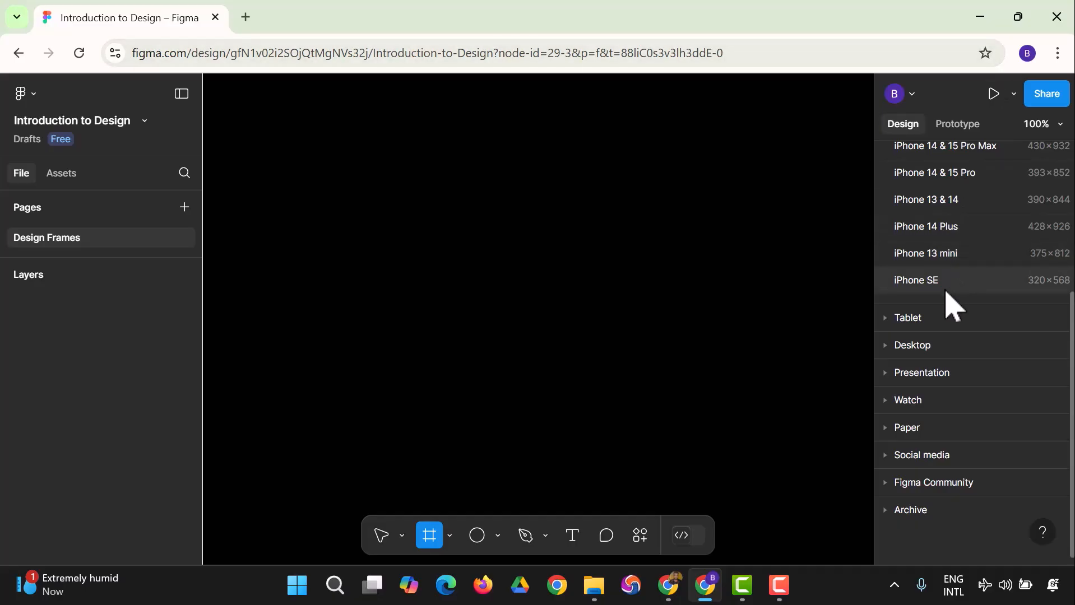
left_click(946, 286)
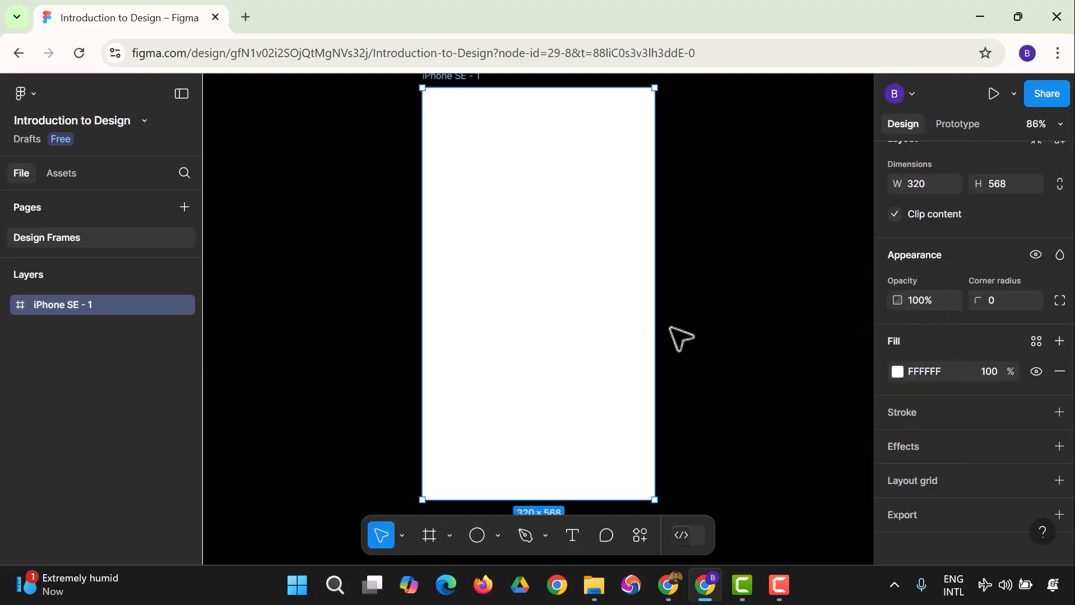
- Add two more phone frames from the presets: iPhone 16 (393×852) and Android Compact (412×917)
scroll(504, 219, "up", 1)
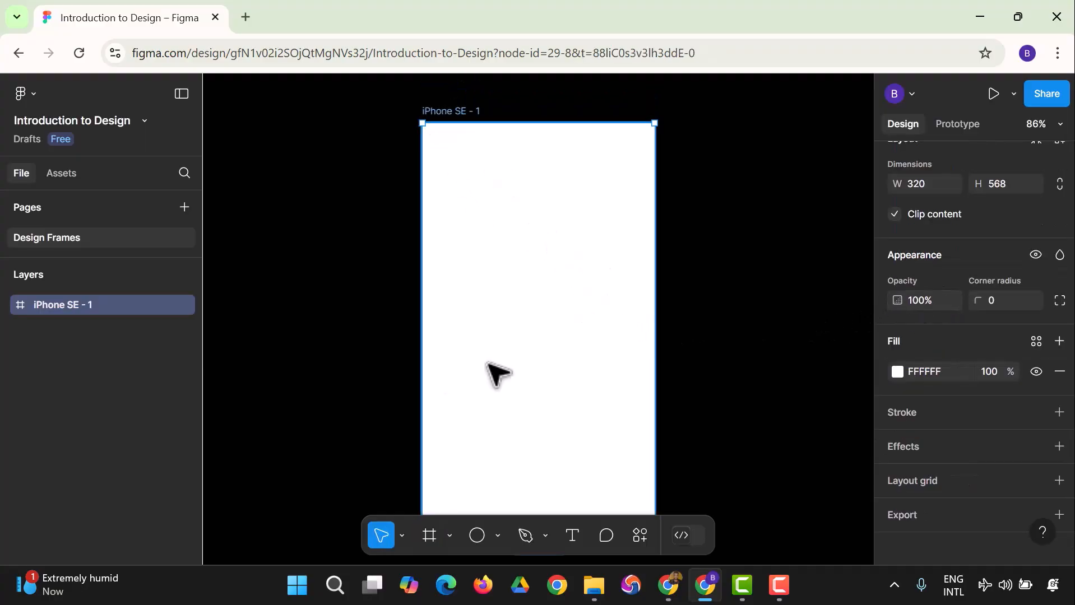
left_click(428, 536)
scroll(945, 293, "up", 4)
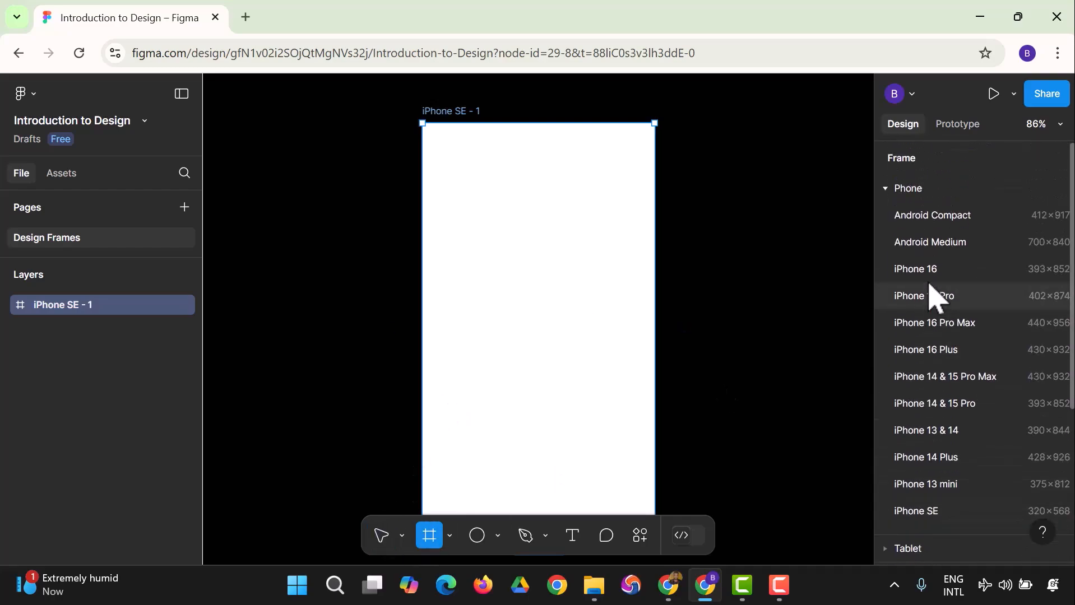
left_click(928, 279)
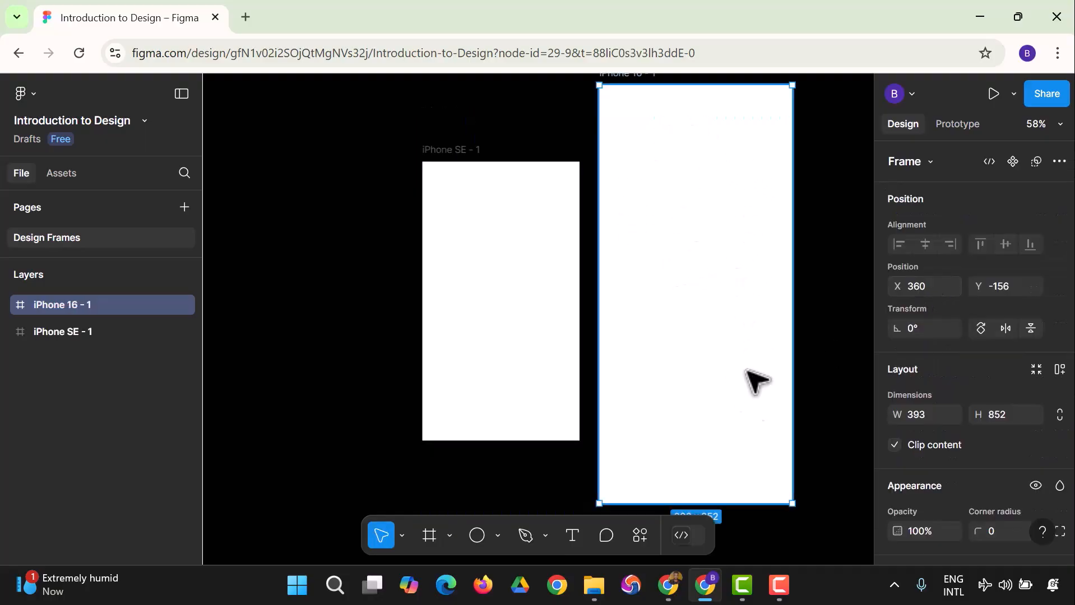
left_click(449, 536)
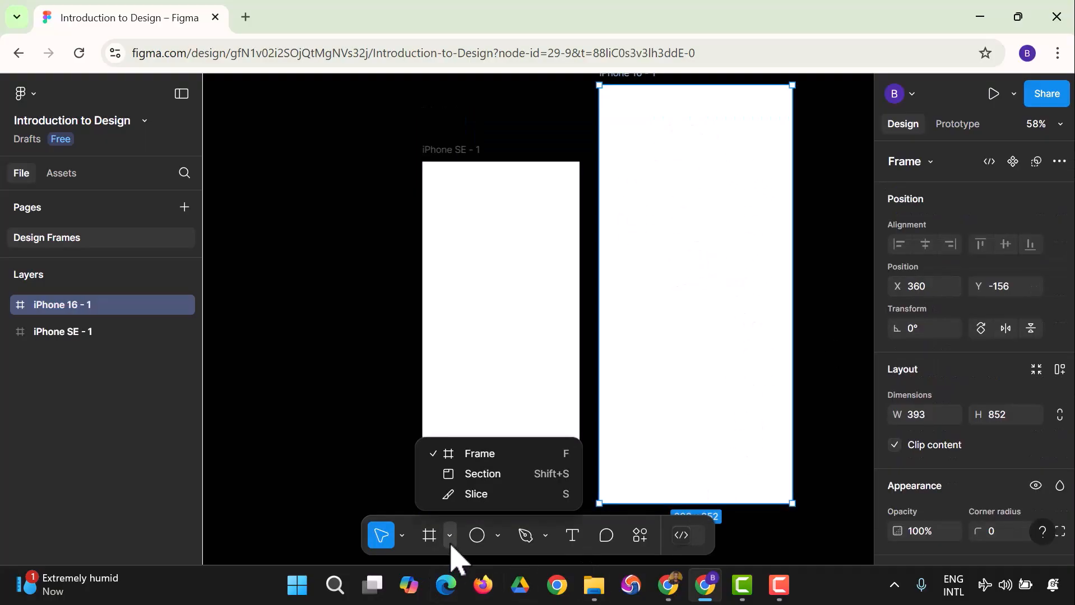
left_click(476, 452)
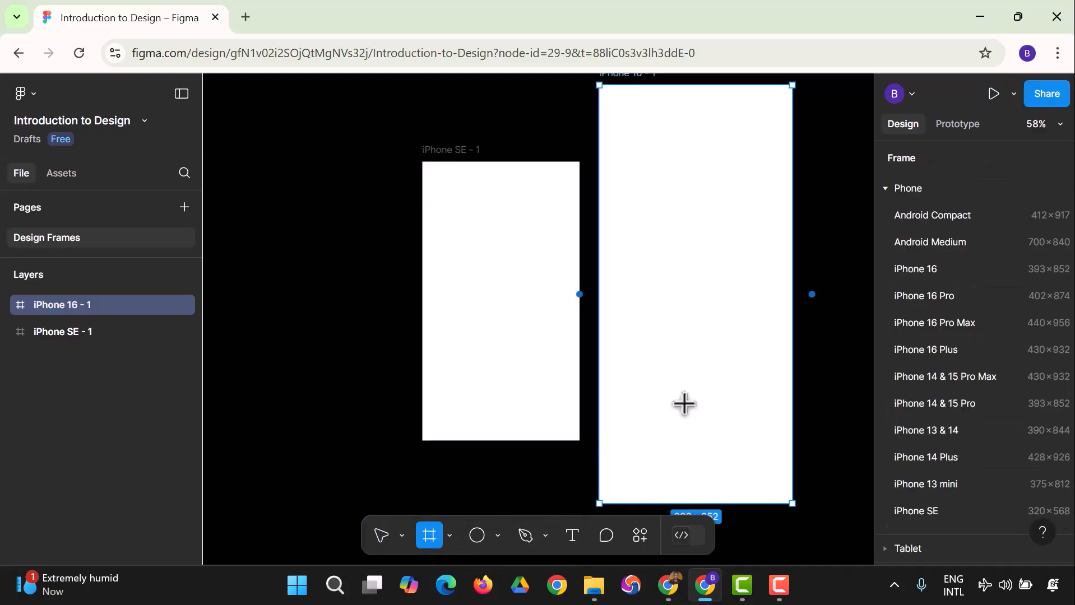
left_click(924, 223)
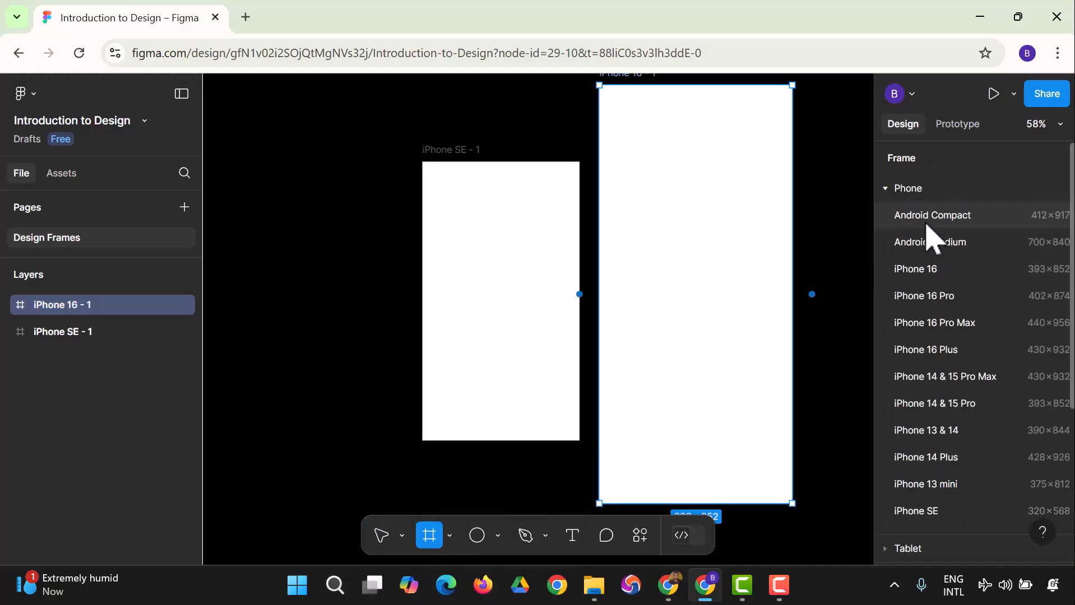
- Add a 700×840 frame using the Android Medium phone preset
left_click(449, 535)
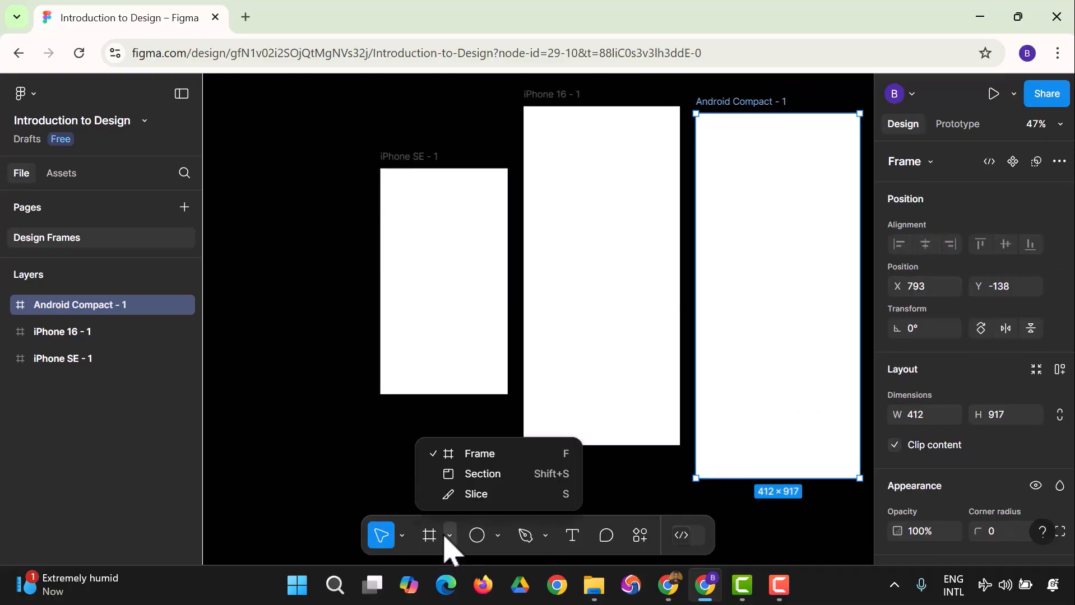
left_click(449, 537)
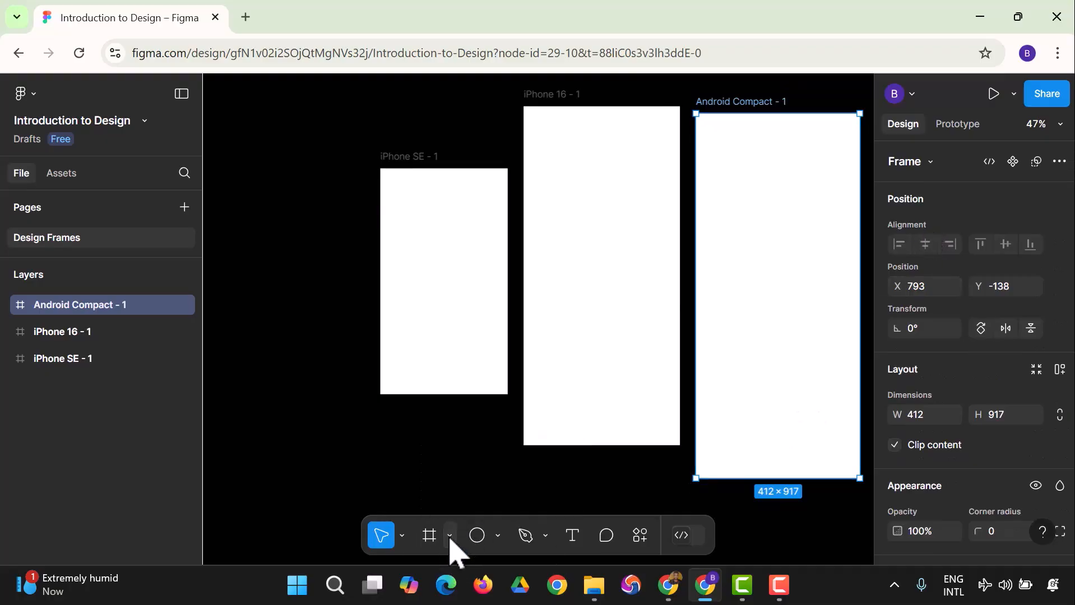
left_click(451, 538)
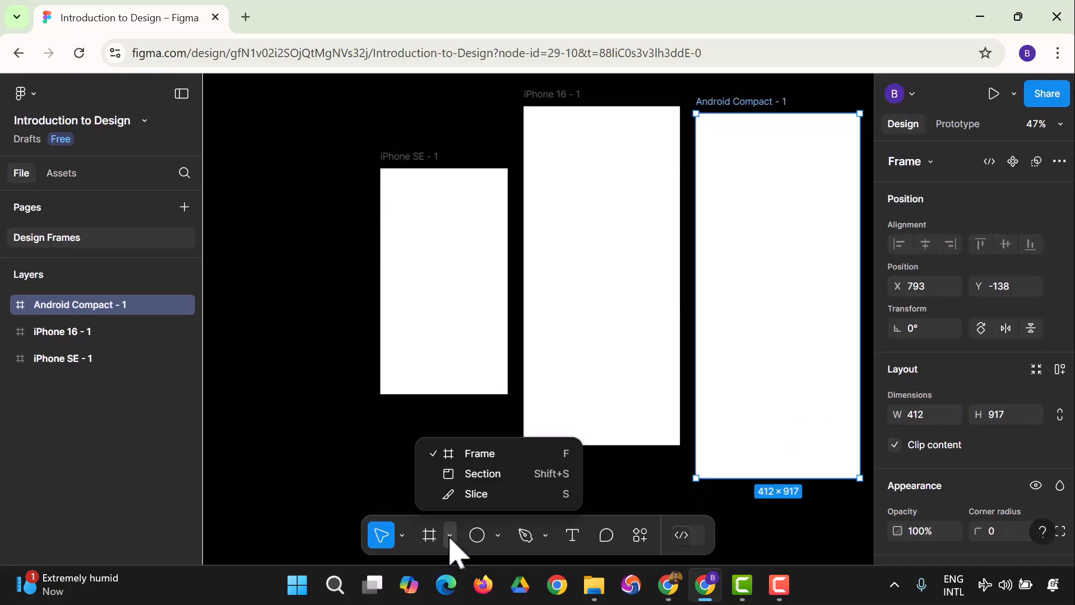
left_click(511, 454)
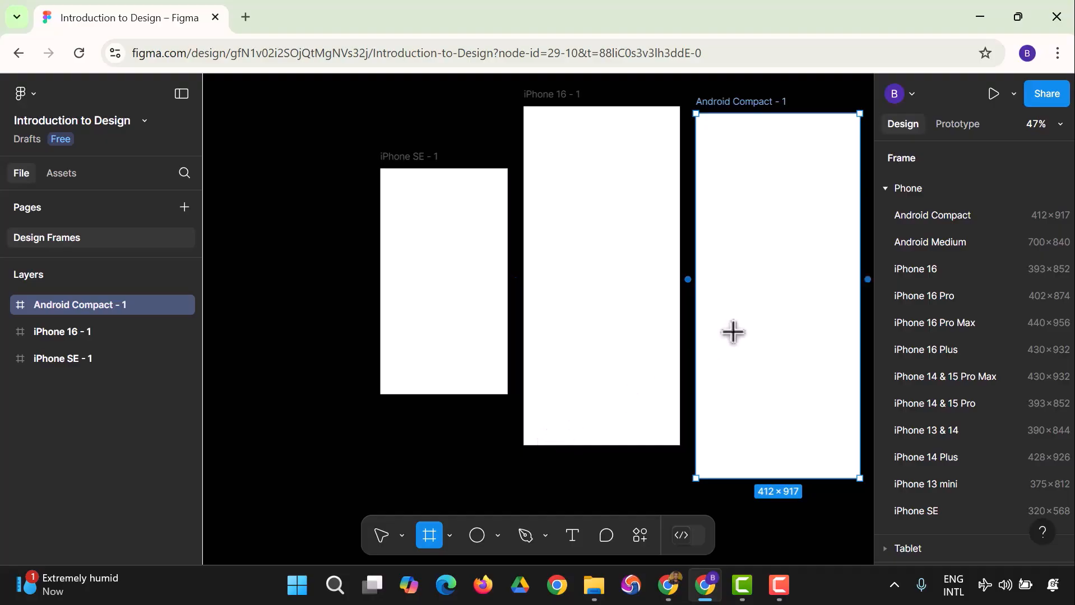
left_click(960, 246)
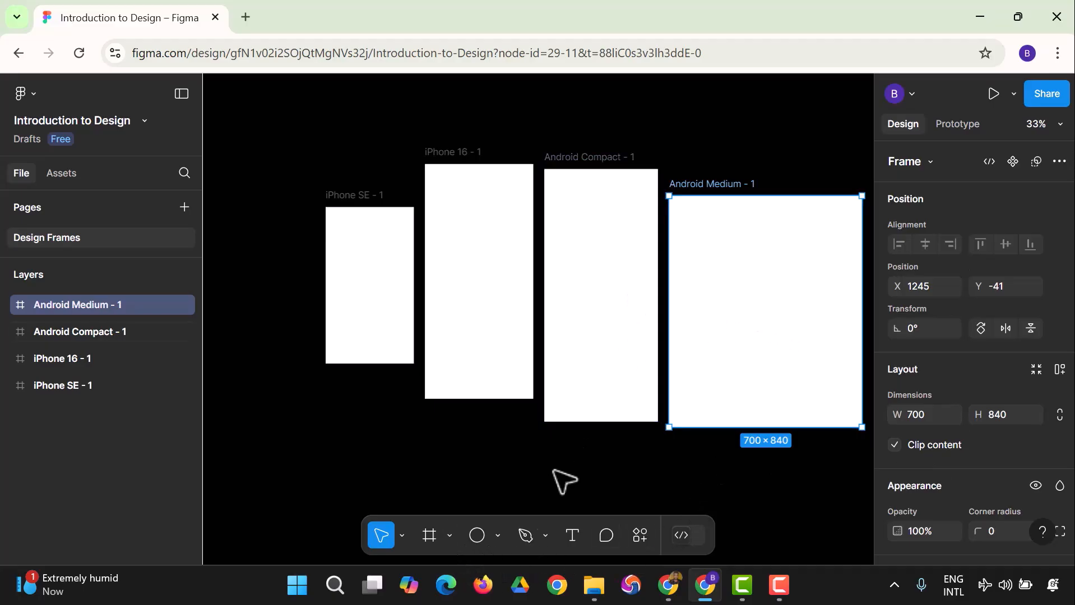
- Add a 1280×800 frame using the Android Expanded tablet preset
left_click(449, 536)
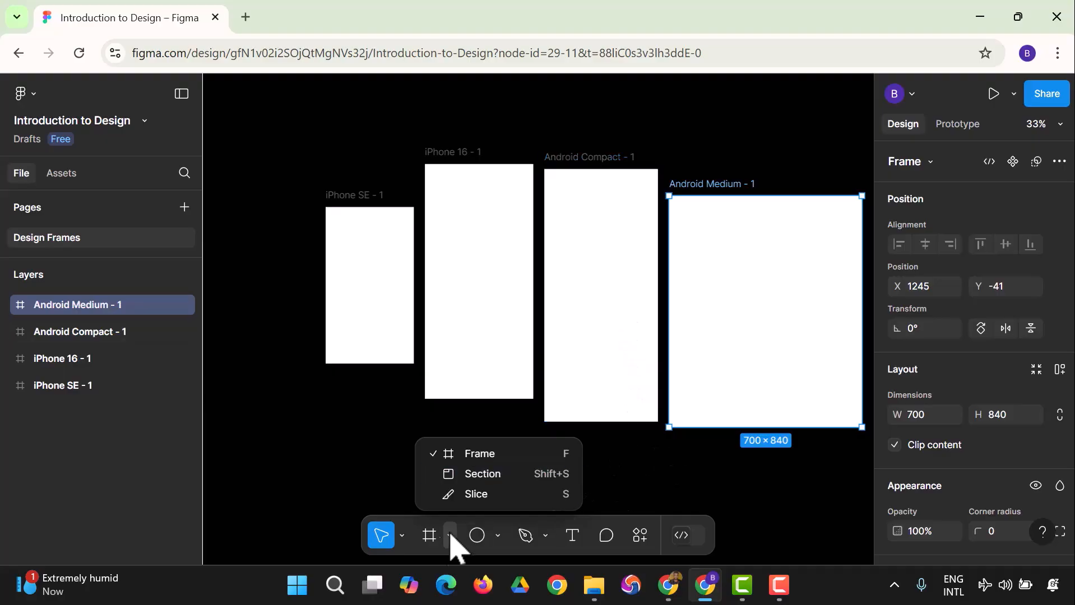
left_click(430, 536)
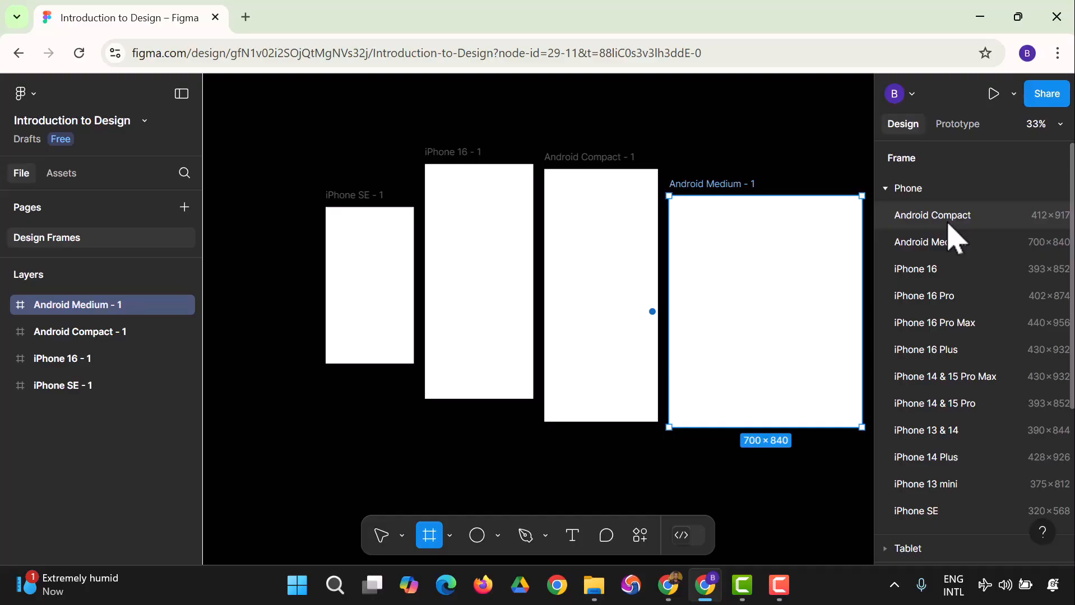
scroll(951, 235, "down", 3)
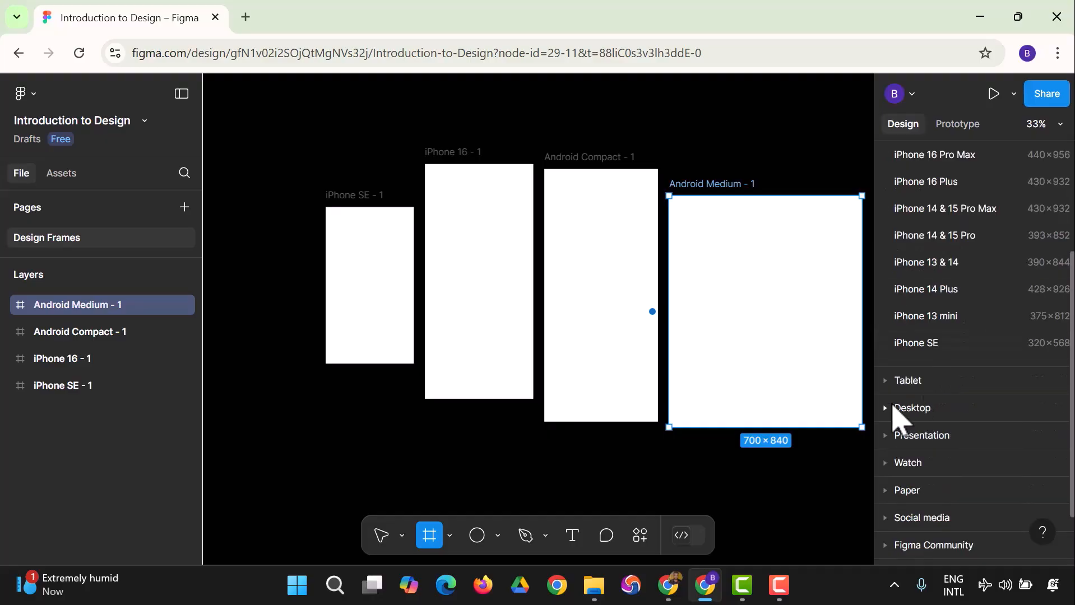
left_click(893, 382)
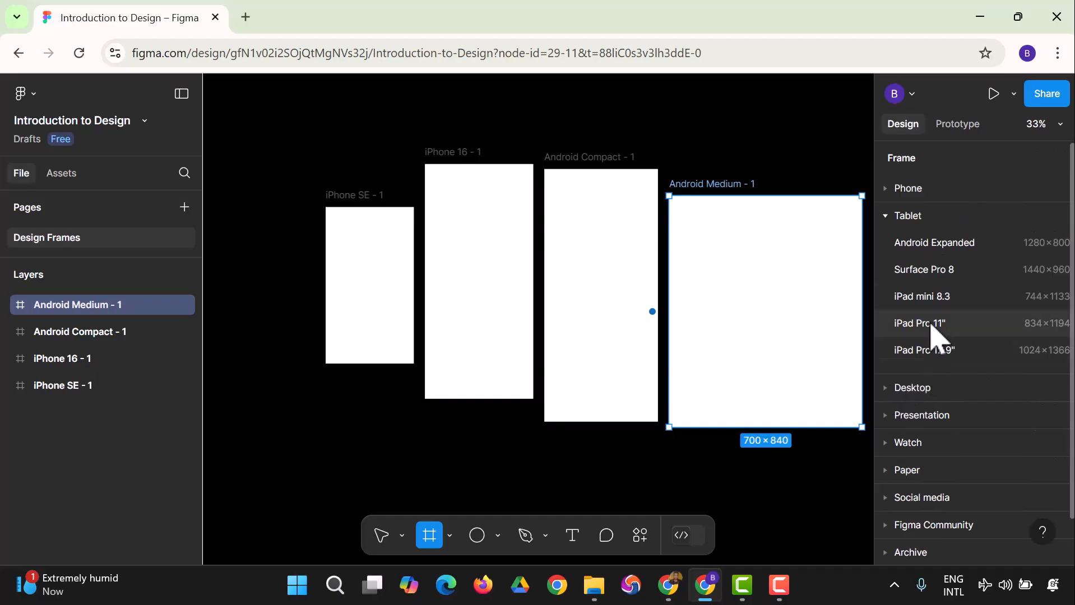
left_click(959, 244)
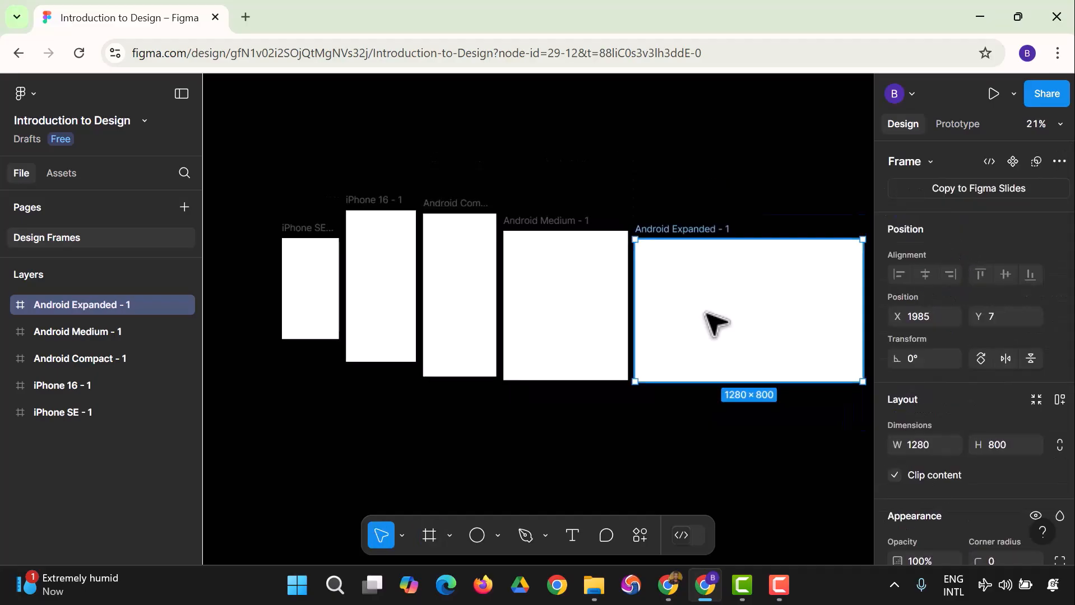
- Add two more tablet frames from the presets: Surface Pro 8 (1440×960) and iPad mini 8.3 (744×1133)
left_click(450, 535)
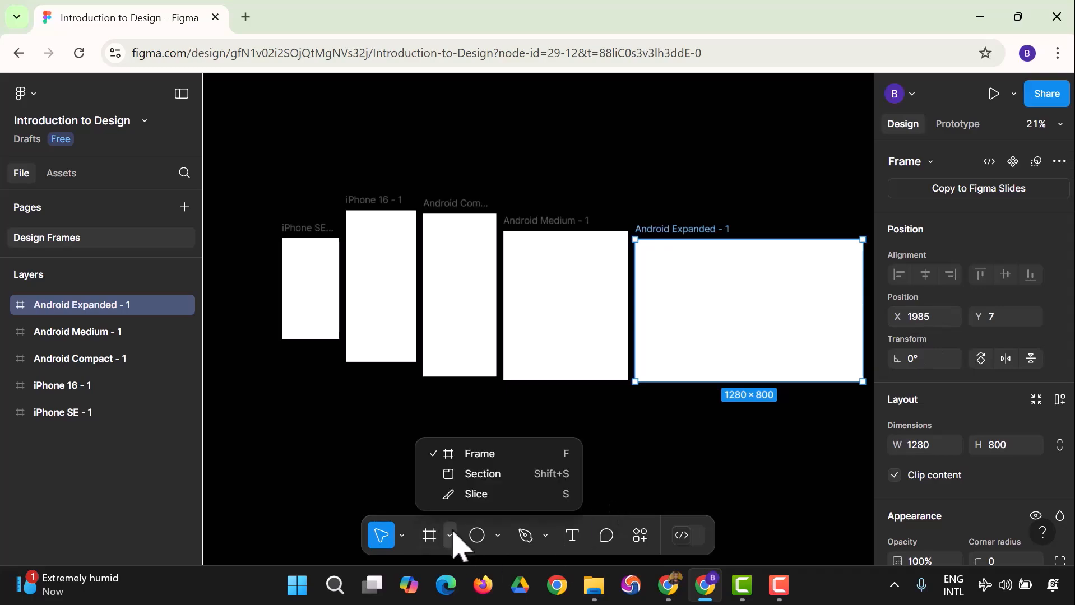
left_click(477, 455)
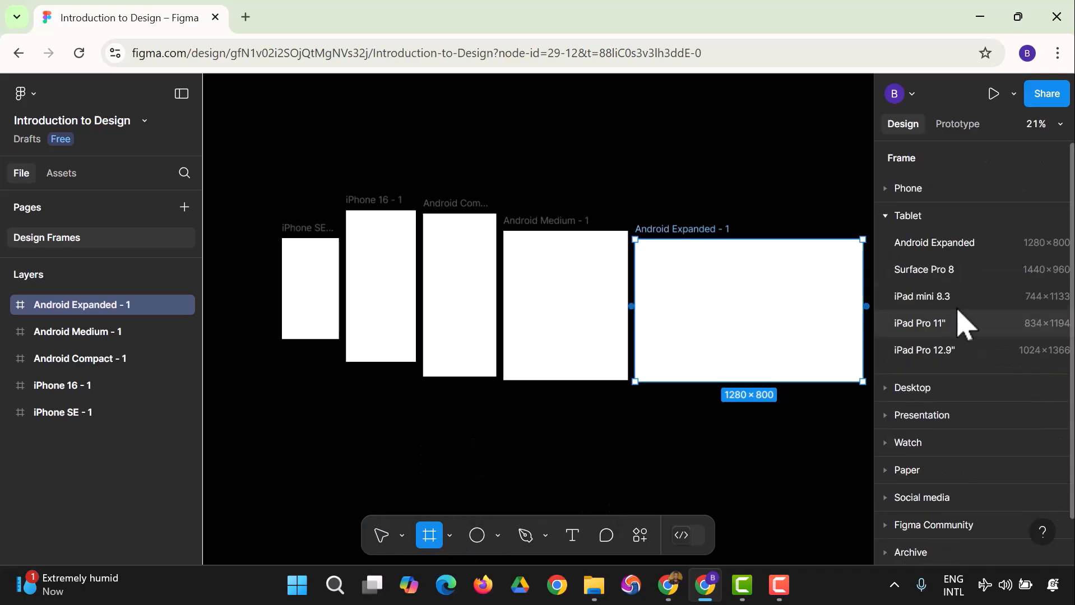
left_click(962, 276)
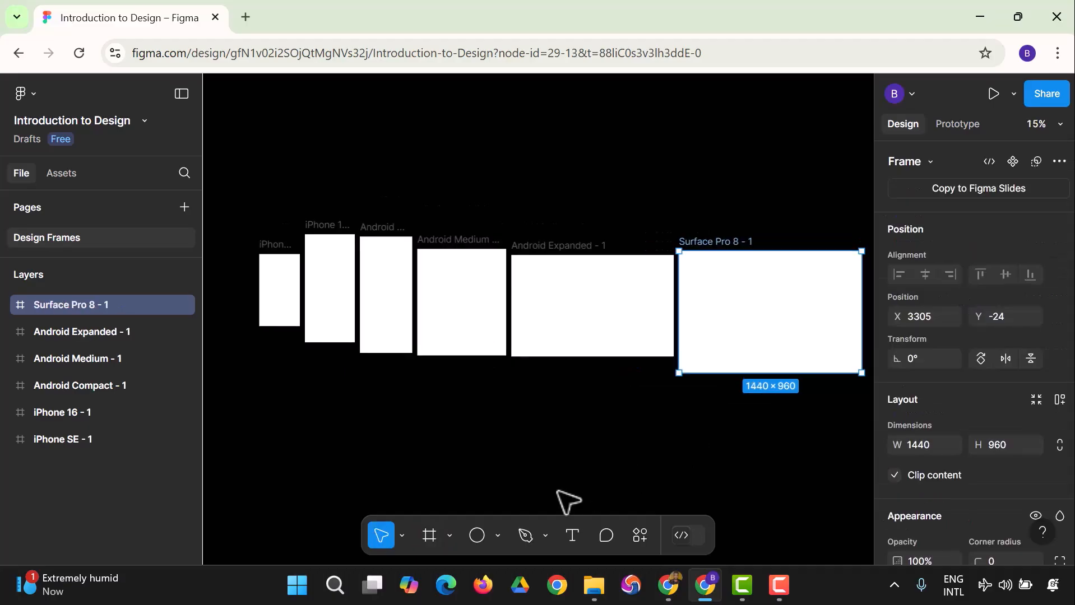
left_click(434, 539)
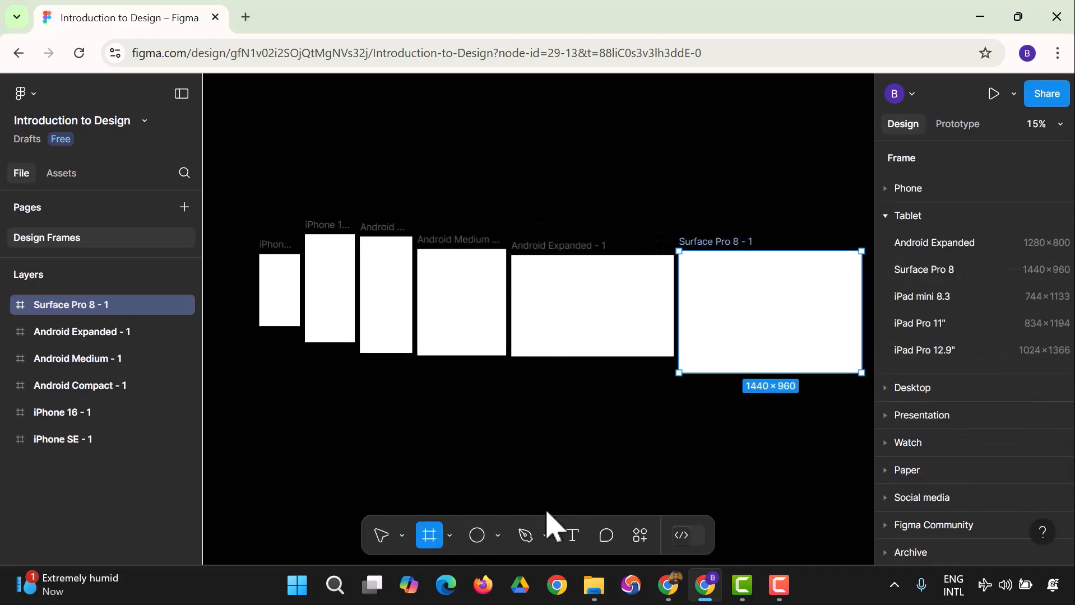
left_click(928, 297)
- Add two more tablet frames from the presets: iPad Pro 11" (834×1194) and iPad Pro 12.9" (1024×1366)
left_click(449, 536)
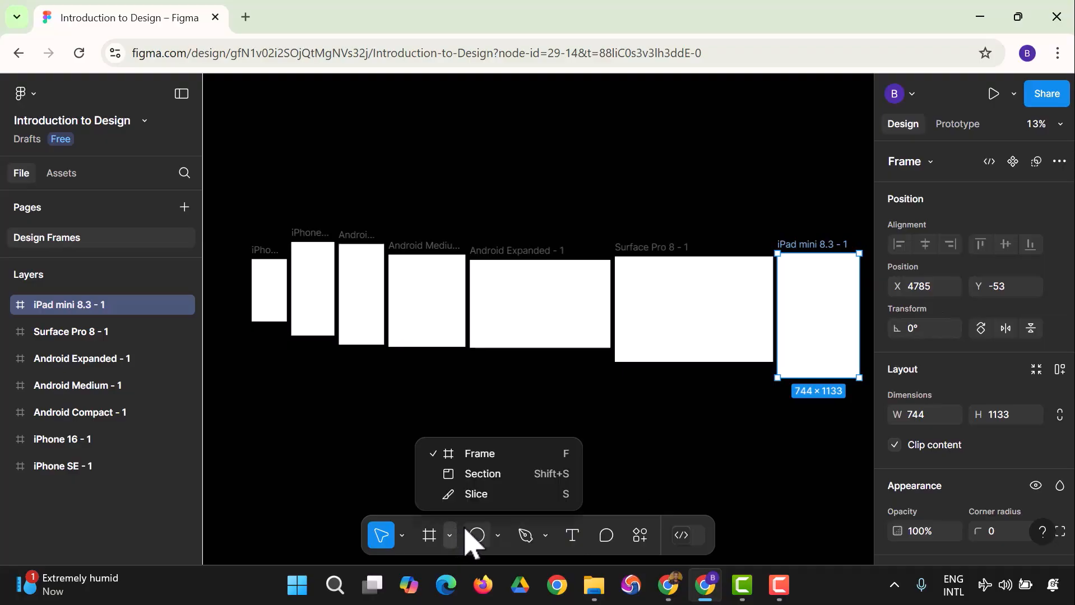
left_click(470, 453)
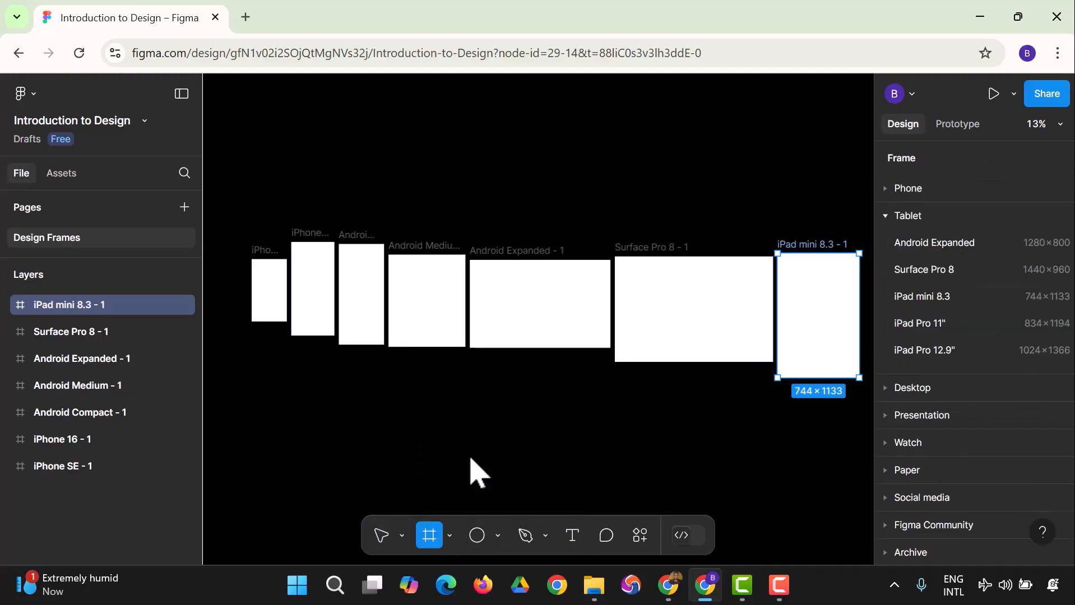
left_click(930, 323)
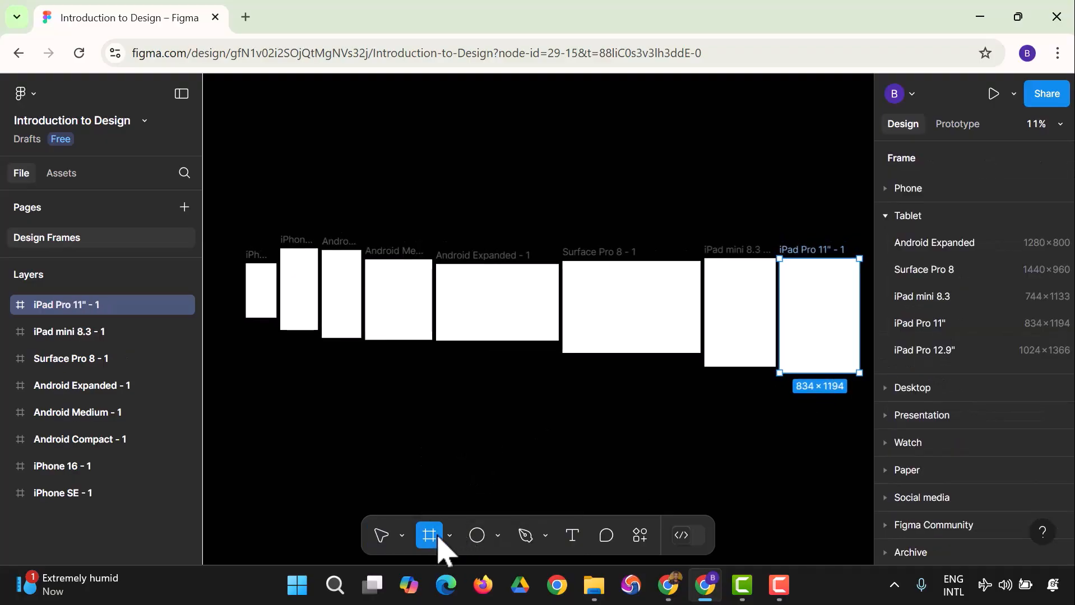
left_click(450, 537)
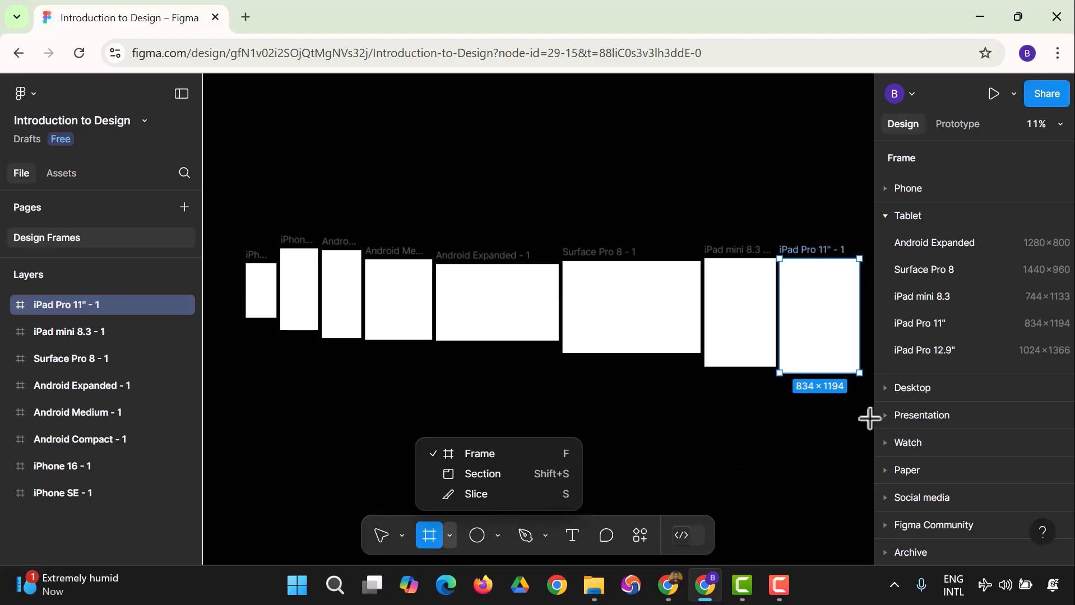
left_click(930, 351)
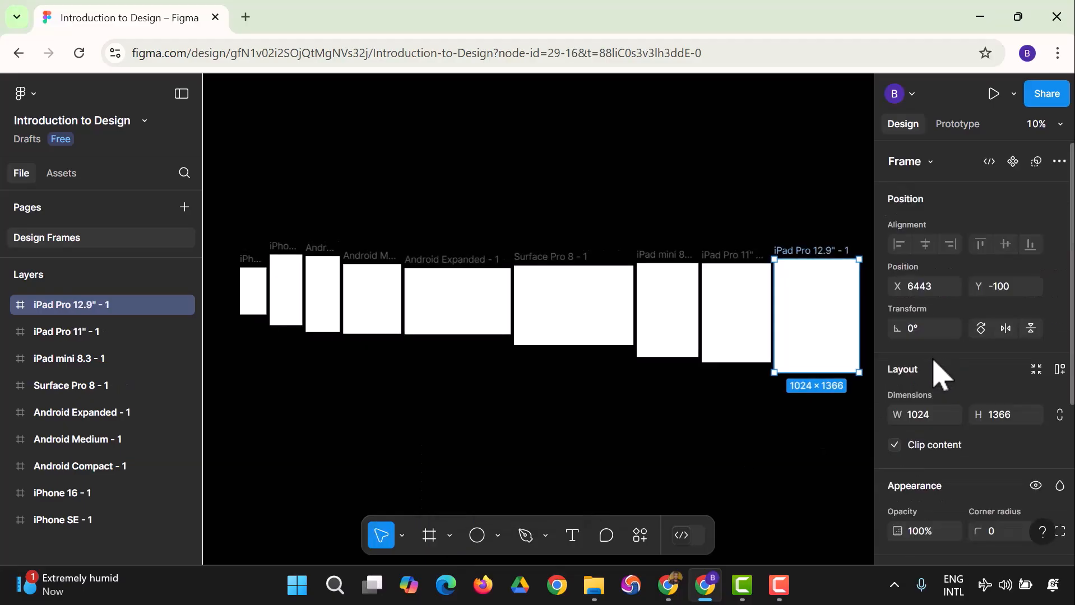
- Add two frames from the desktop presets: MacBook Air (1280×832) and Desktop (1440×1024)
left_click(440, 537)
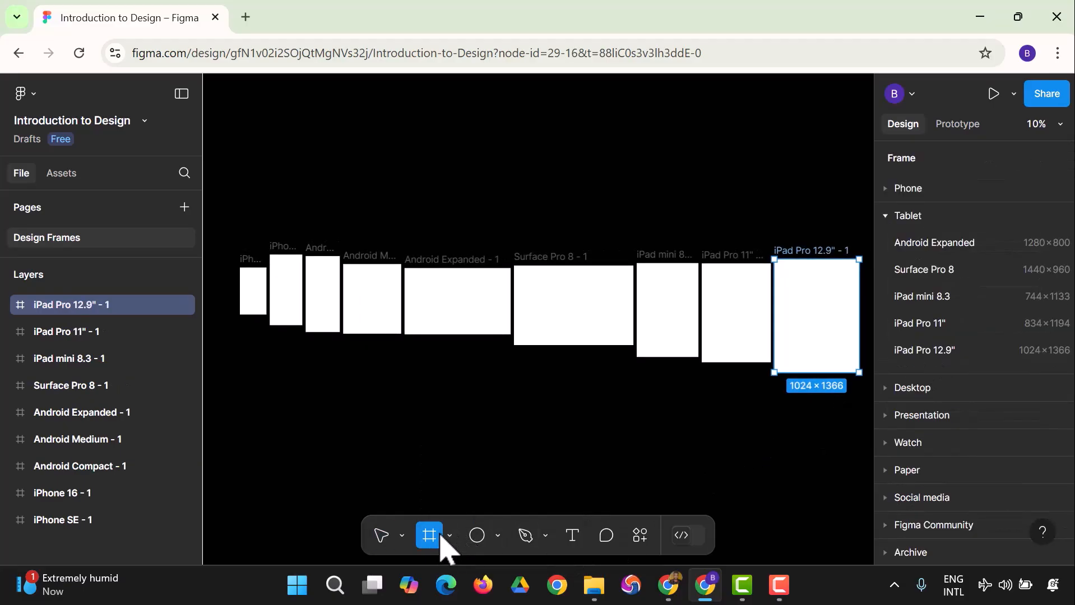
left_click(890, 222)
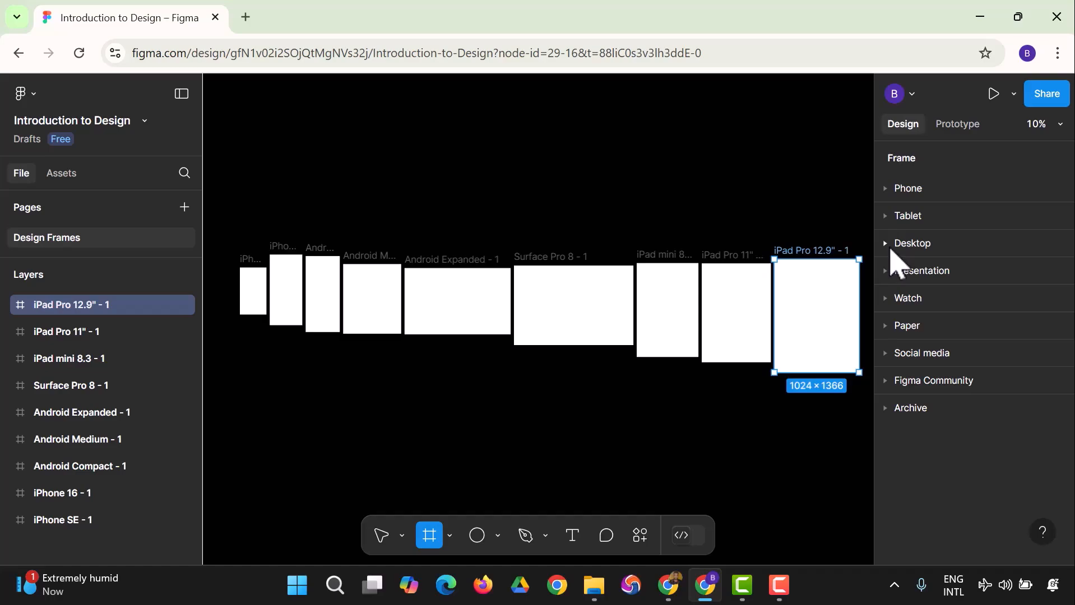
left_click(889, 245)
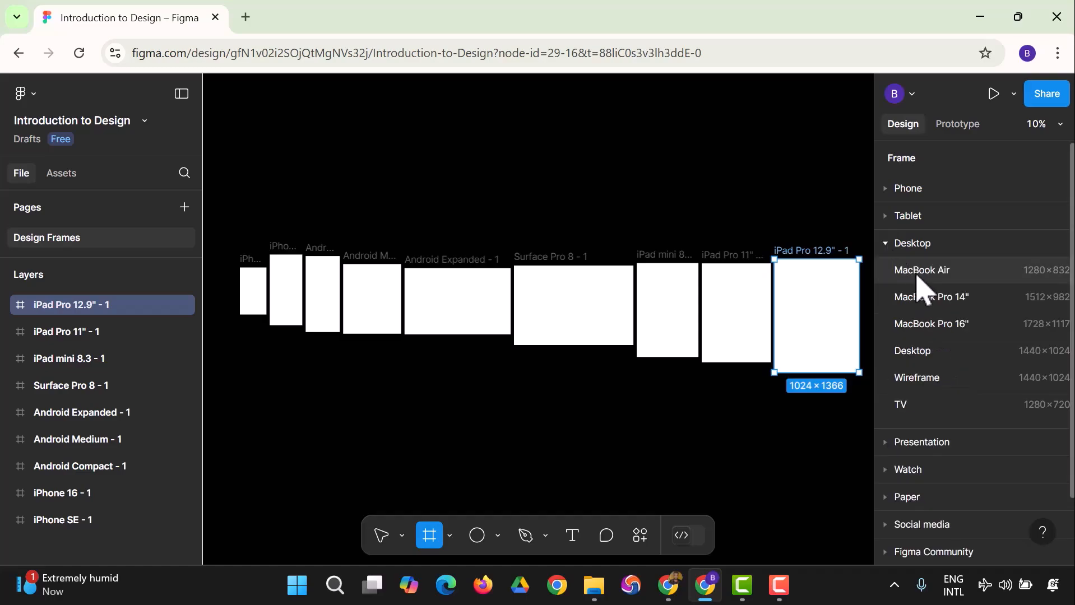
left_click(922, 270)
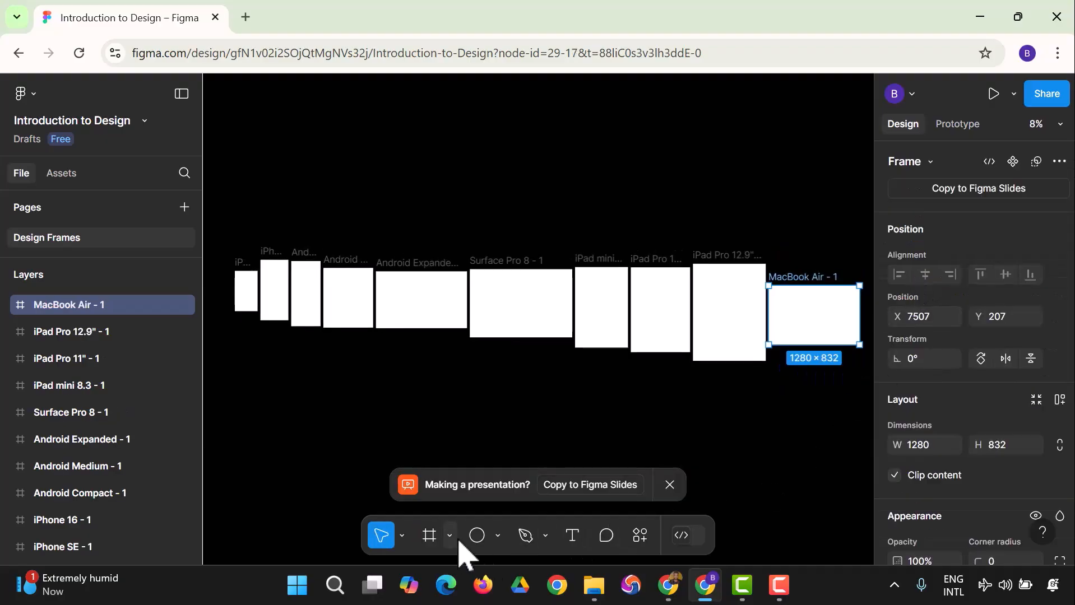
left_click(435, 539)
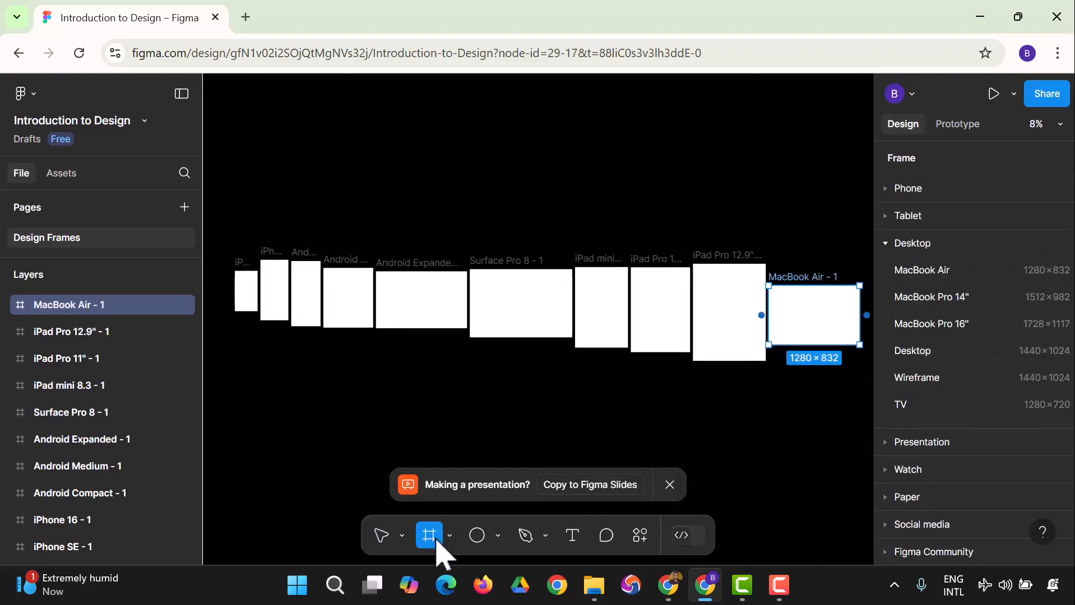
left_click(929, 357)
- Add two more frames from the desktop presets: Wireframe (1440×1024) and TV (1280×720)
left_click(429, 538)
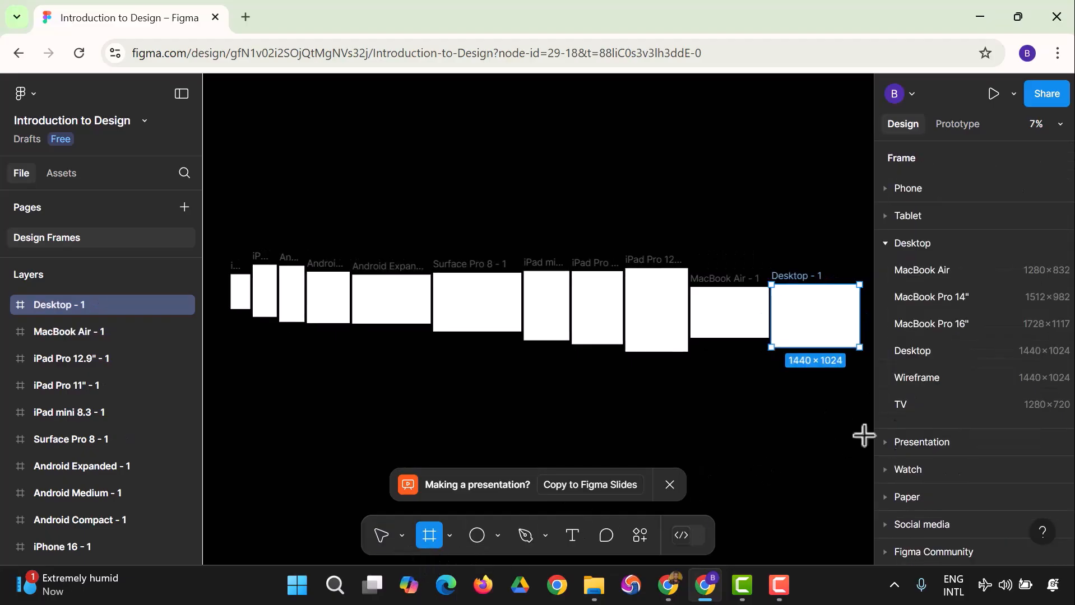
left_click(926, 382)
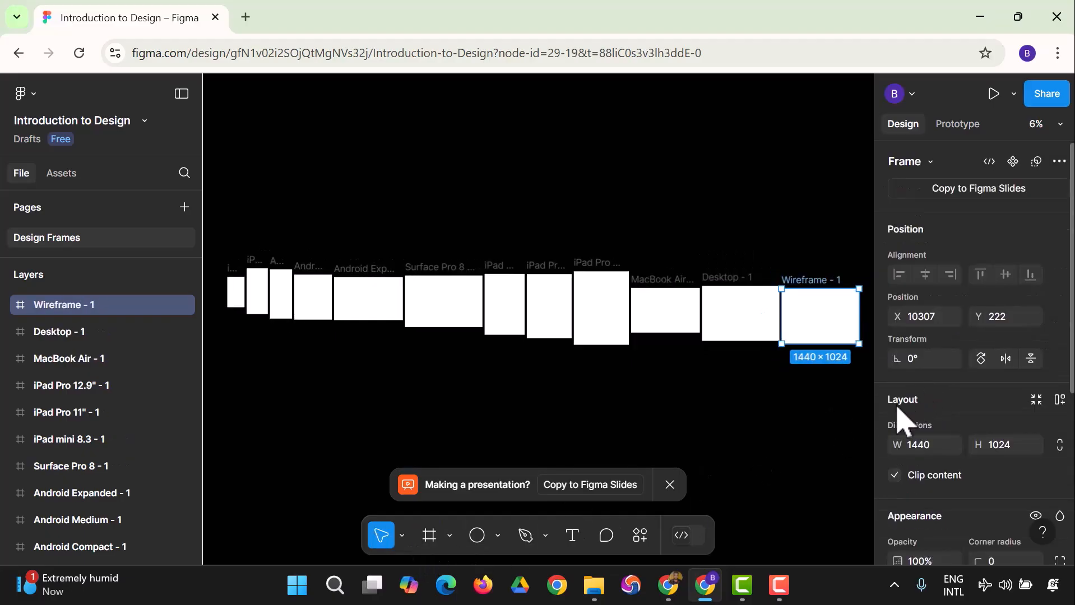
left_click(436, 539)
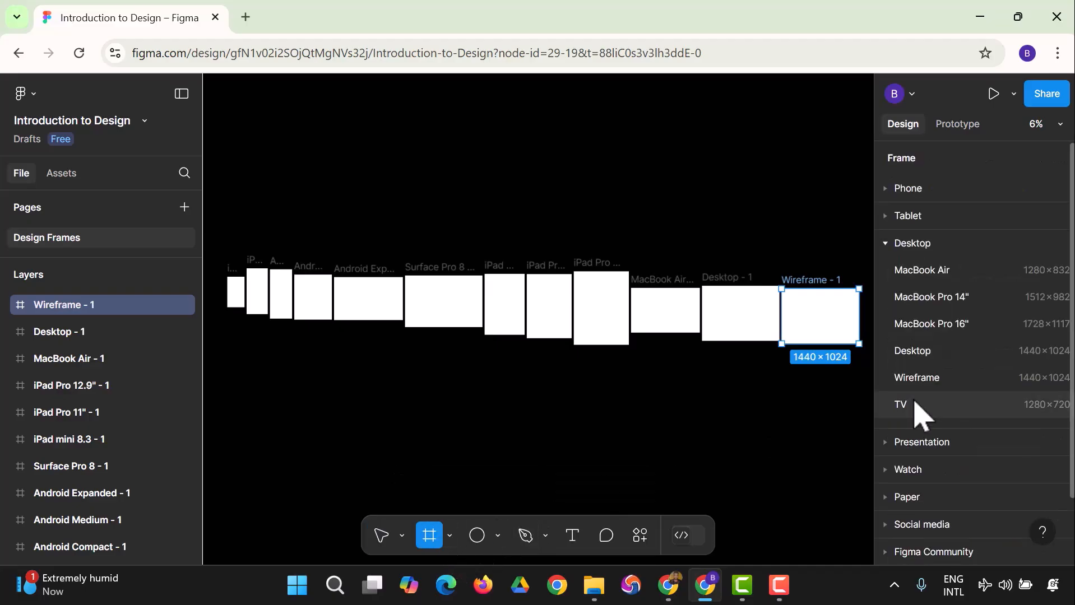
left_click(919, 415)
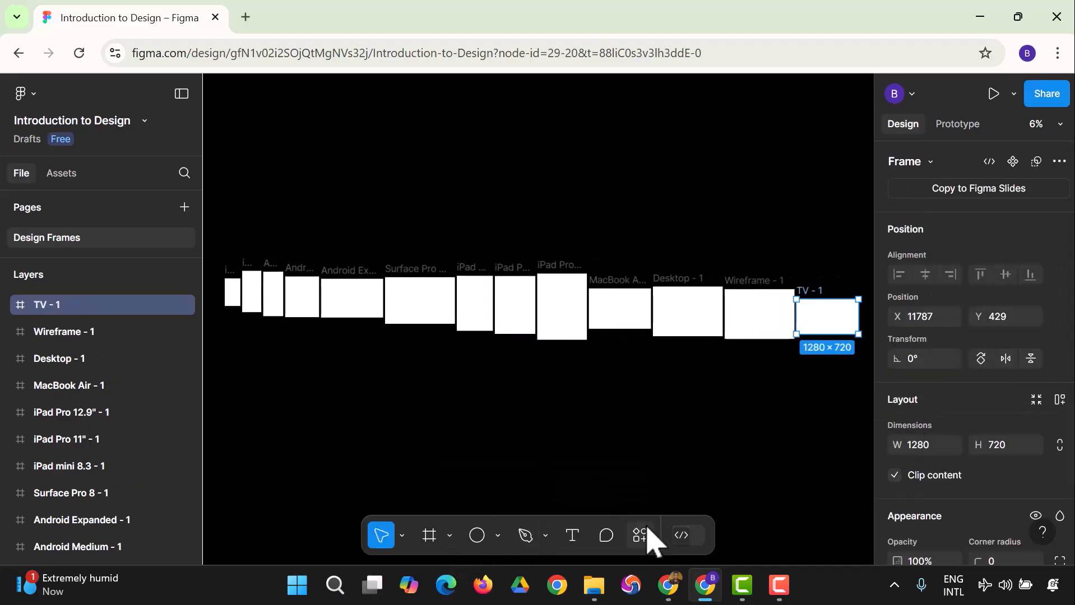
- Add two frames from the presentation presets: Slide 16:9 (1920×1080) and Slide 4:3 (1024×768)
left_click(434, 547)
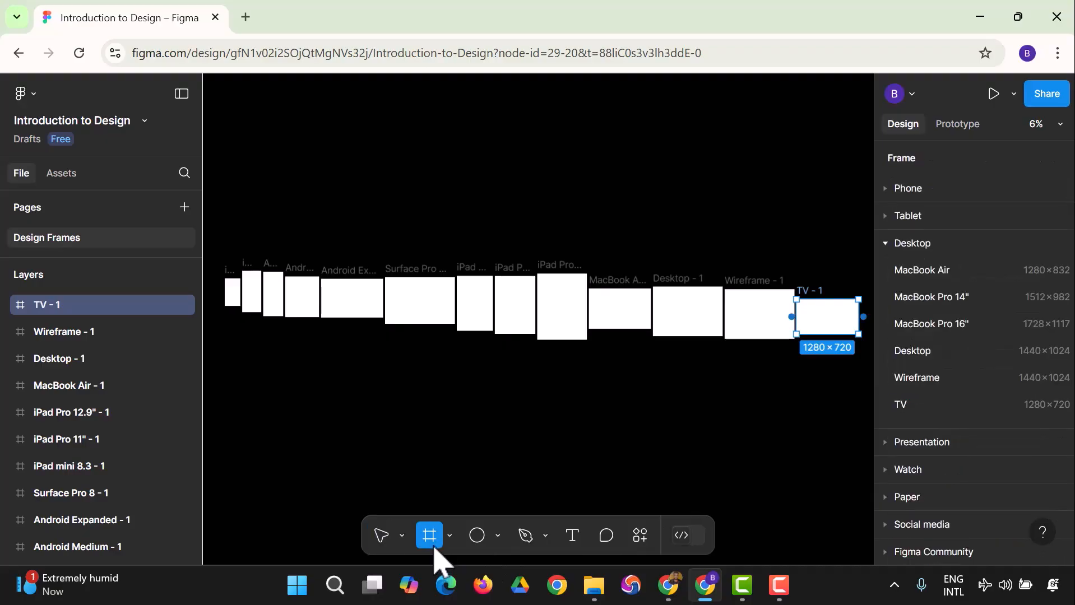
left_click(890, 246)
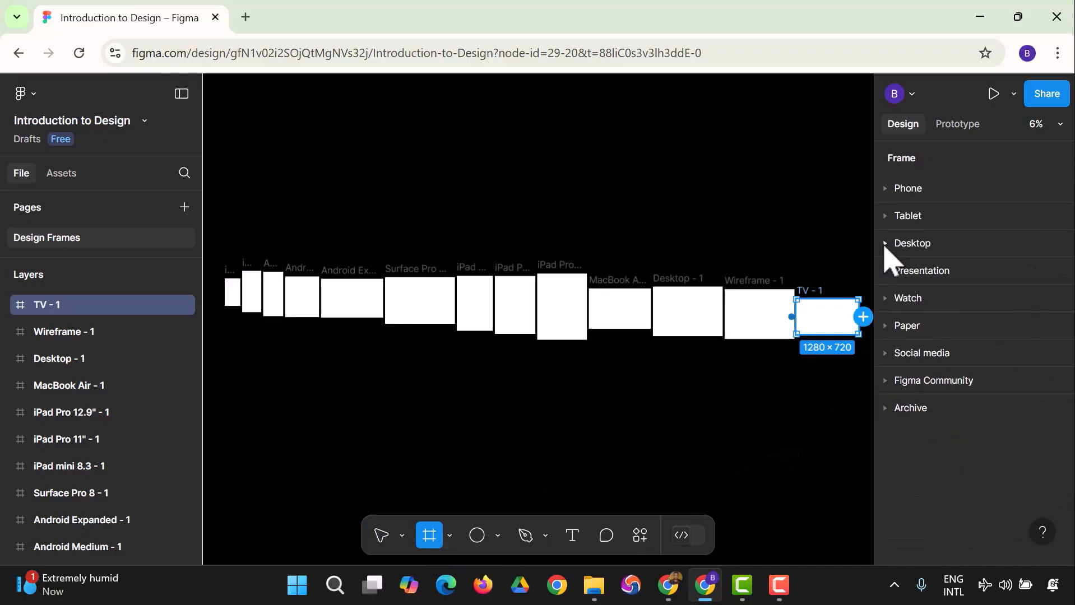
left_click(891, 272)
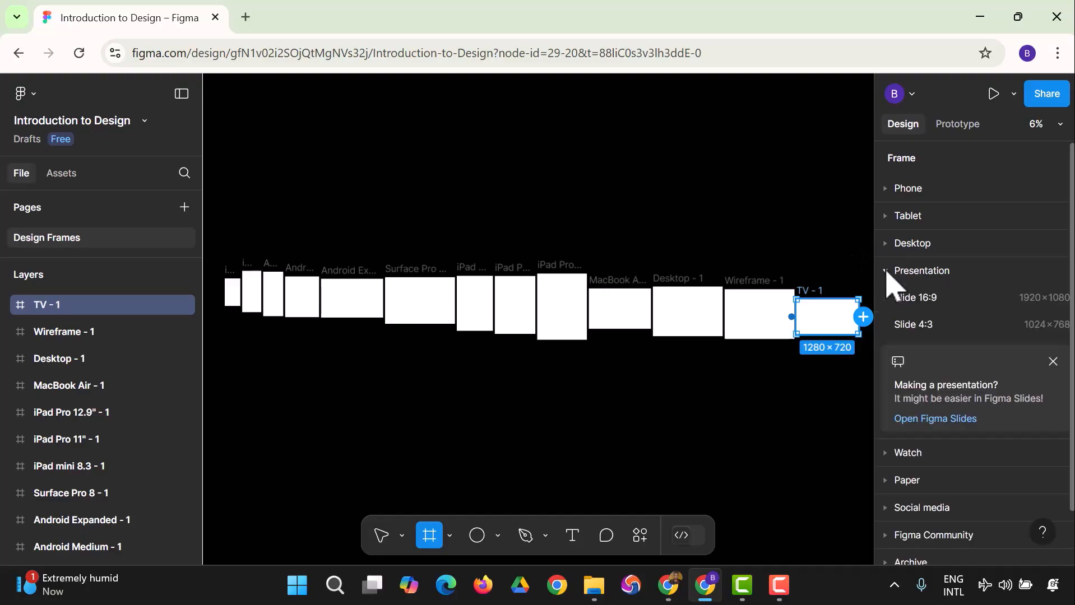
left_click(917, 299)
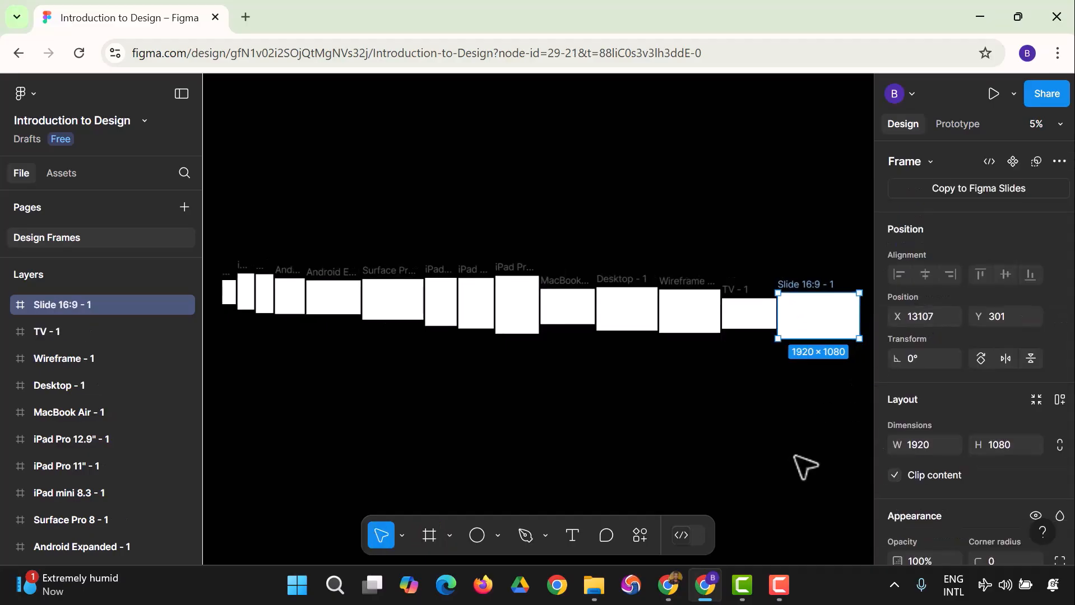
left_click(448, 536)
left_click(434, 535)
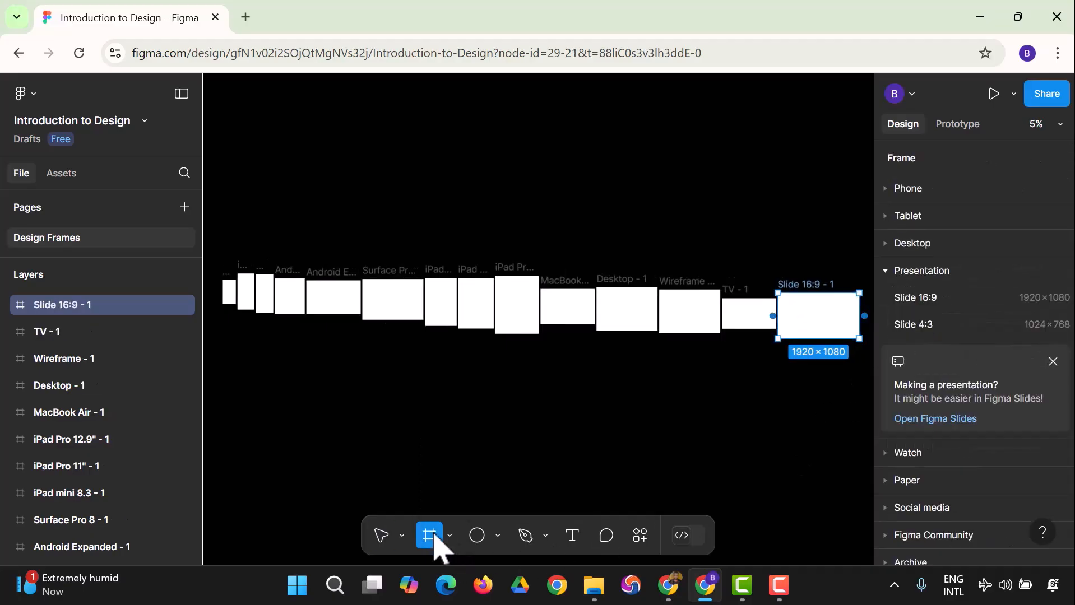
left_click(941, 331)
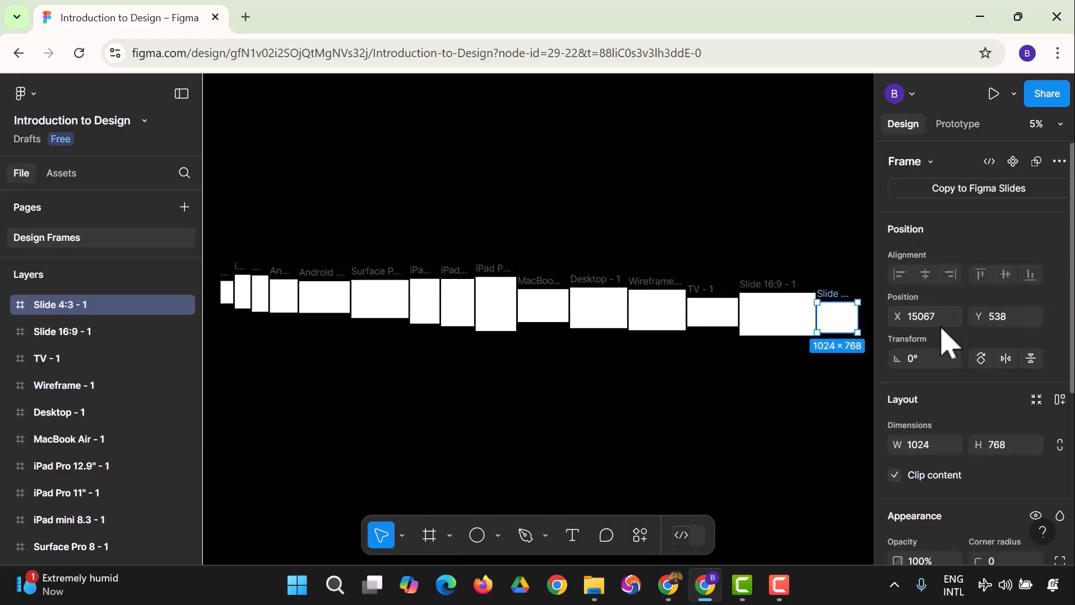
- Move the Slide 4:3, Slide 16:9 and TV frames into a separate row above the other frames, and deselect them
left_click_drag(845, 318, 768, 387)
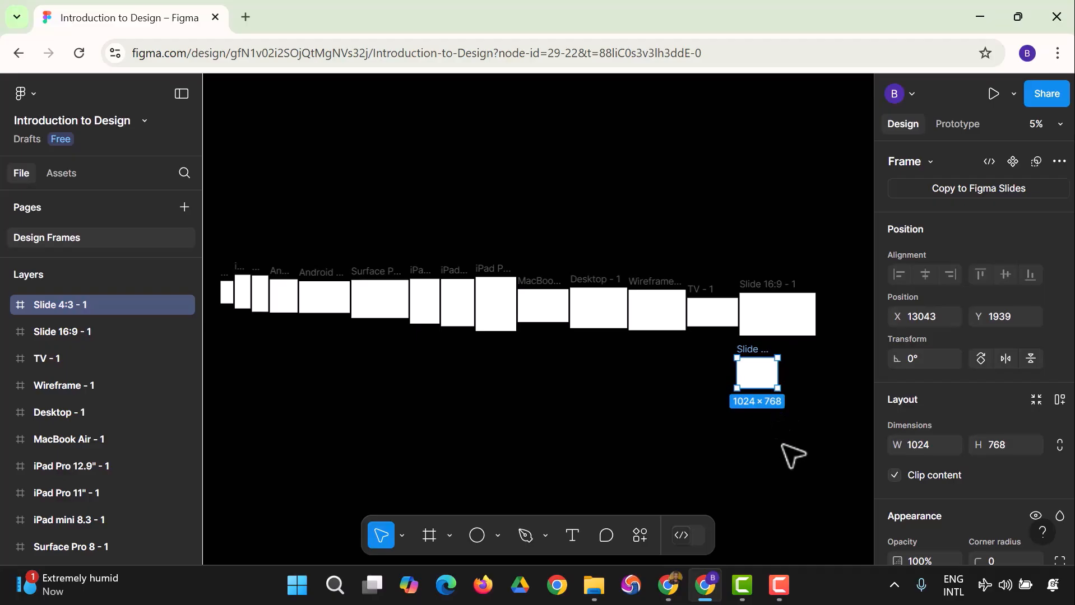
left_click_drag(753, 390, 479, 166)
left_click_drag(782, 308, 567, 171)
left_click_drag(712, 329, 622, 163)
left_click(518, 507)
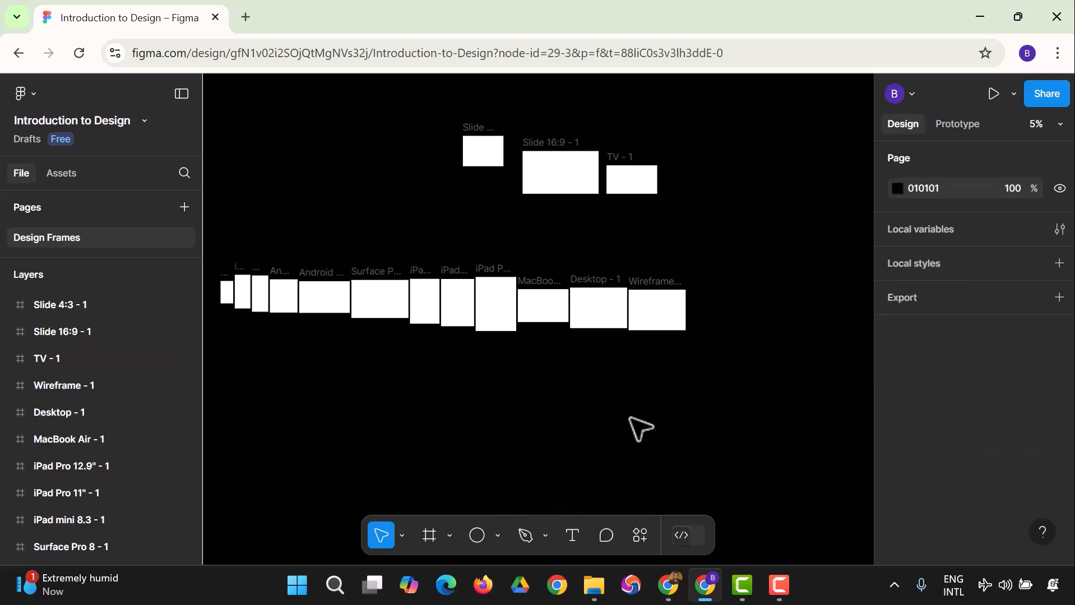
- Pan the canvas with the Hand tool to bring both rows of frames nearer its centre, and return to the Move tool
left_click(402, 536)
left_click(429, 481)
left_click_drag(559, 380, 662, 436)
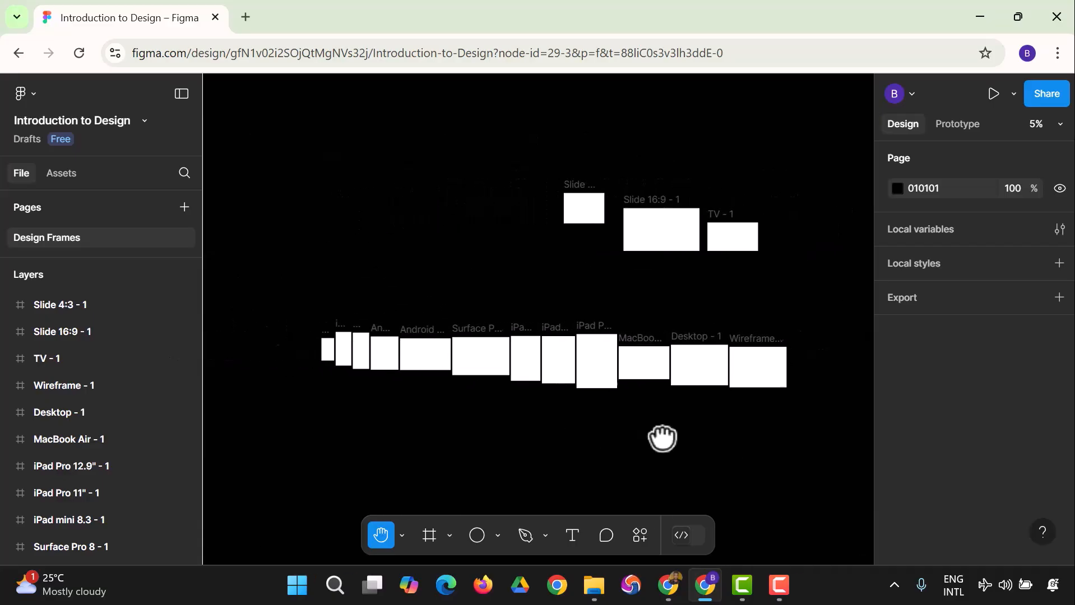
left_click(402, 535)
left_click(426, 451)
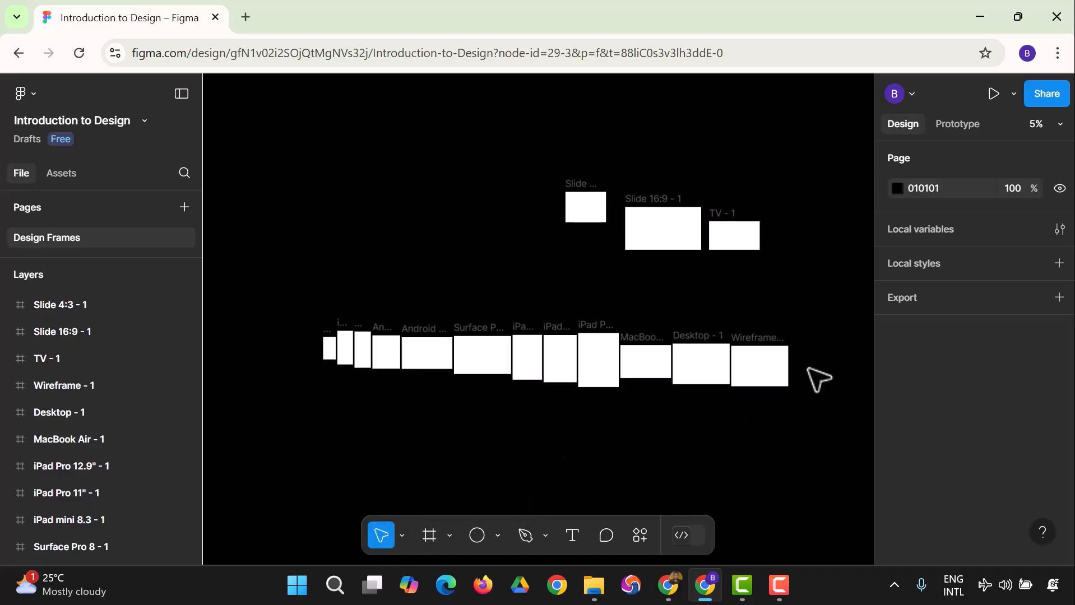
- Look over the watch frame presets, and add a 595×842 frame using the A4 paper preset
left_click(436, 541)
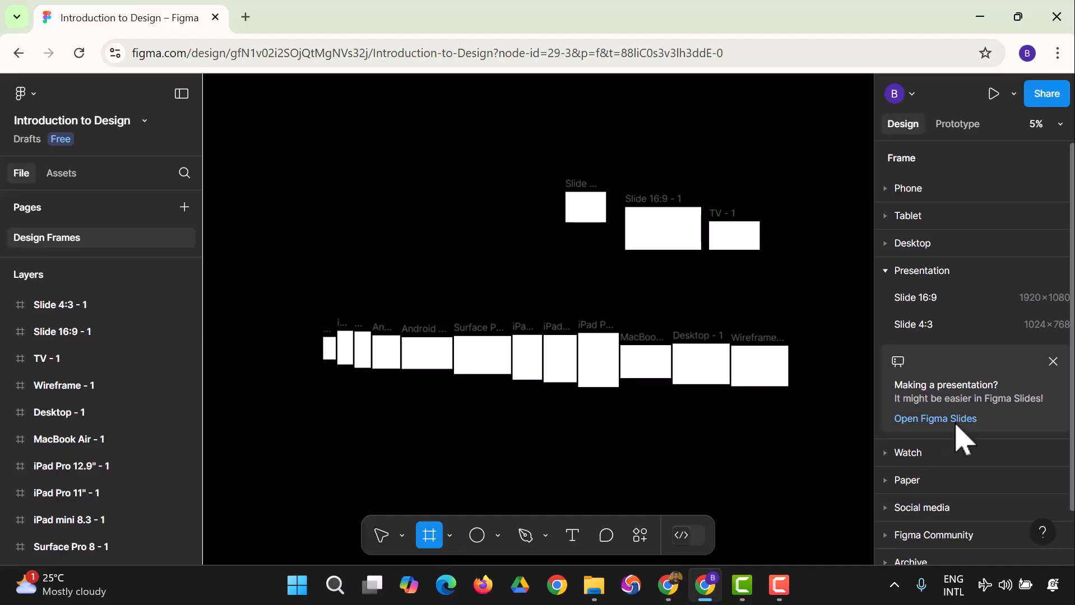
scroll(957, 439, "down", 1)
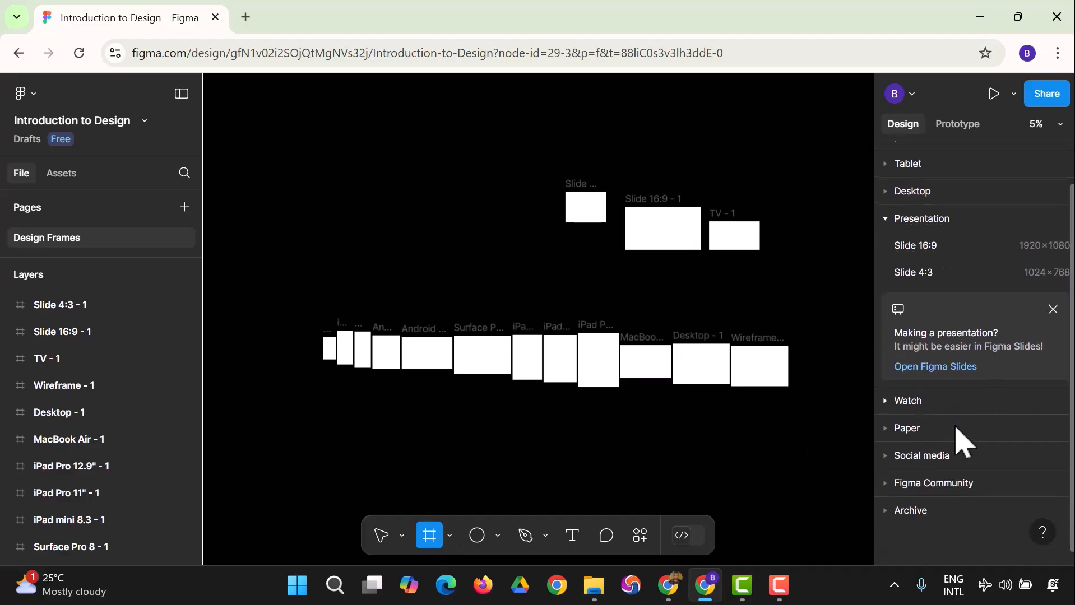
left_click(887, 220)
left_click(887, 247)
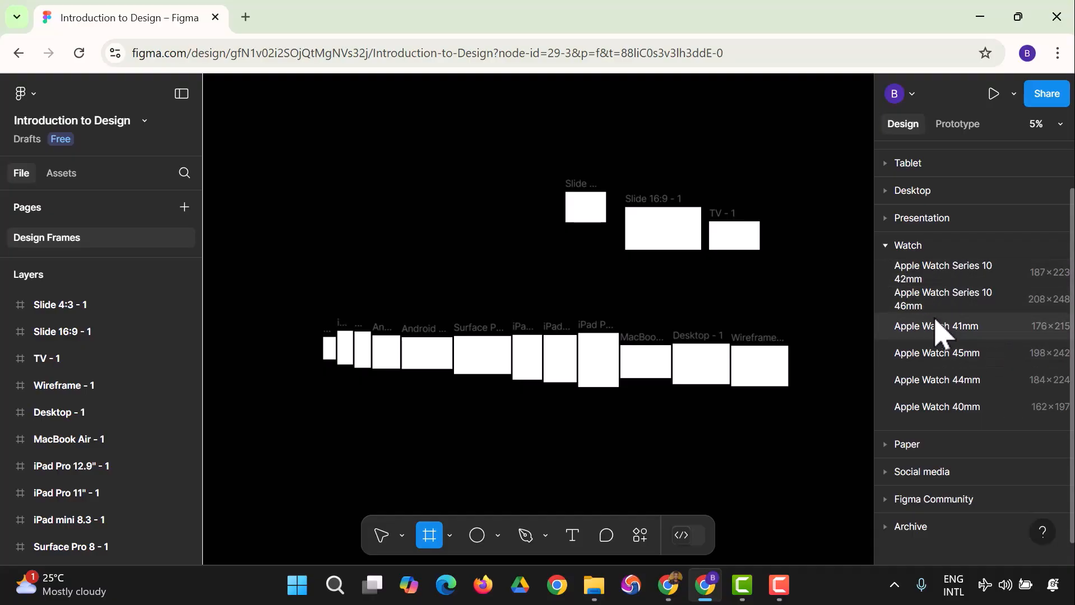
left_click(899, 247)
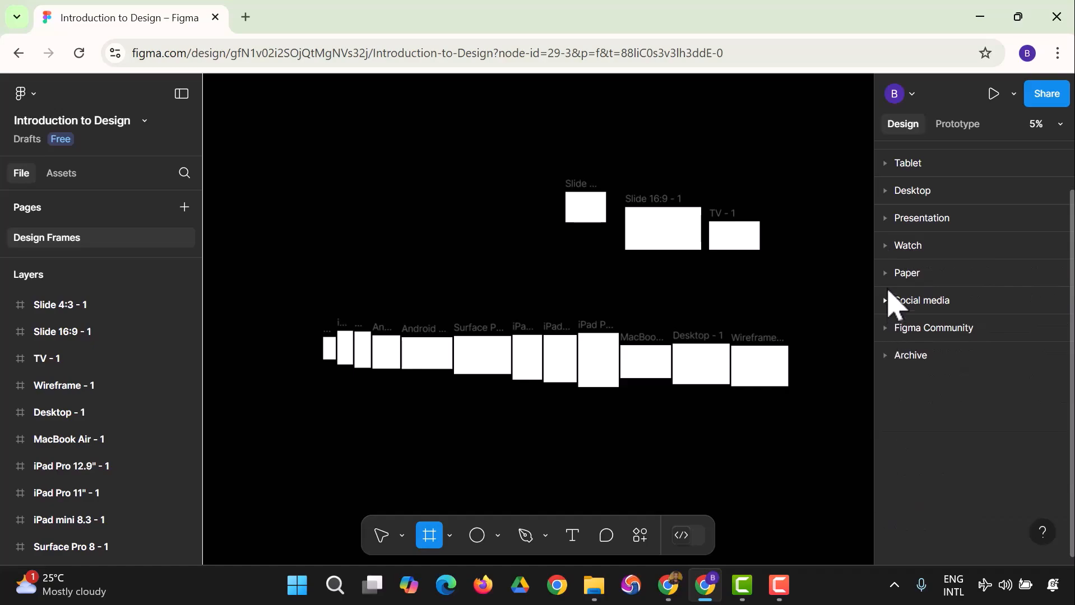
left_click(891, 273)
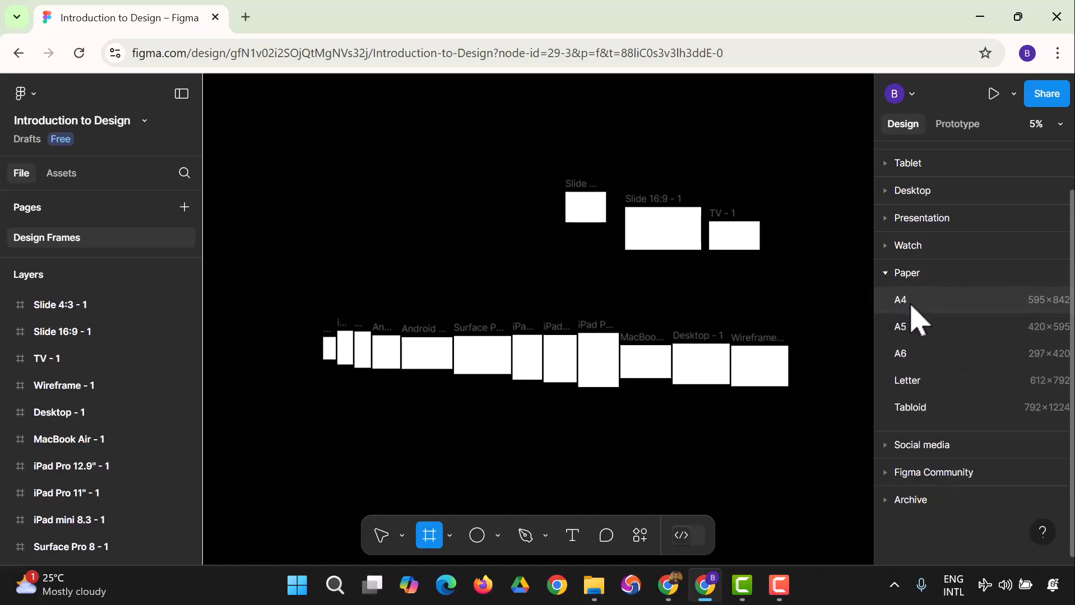
left_click(911, 306)
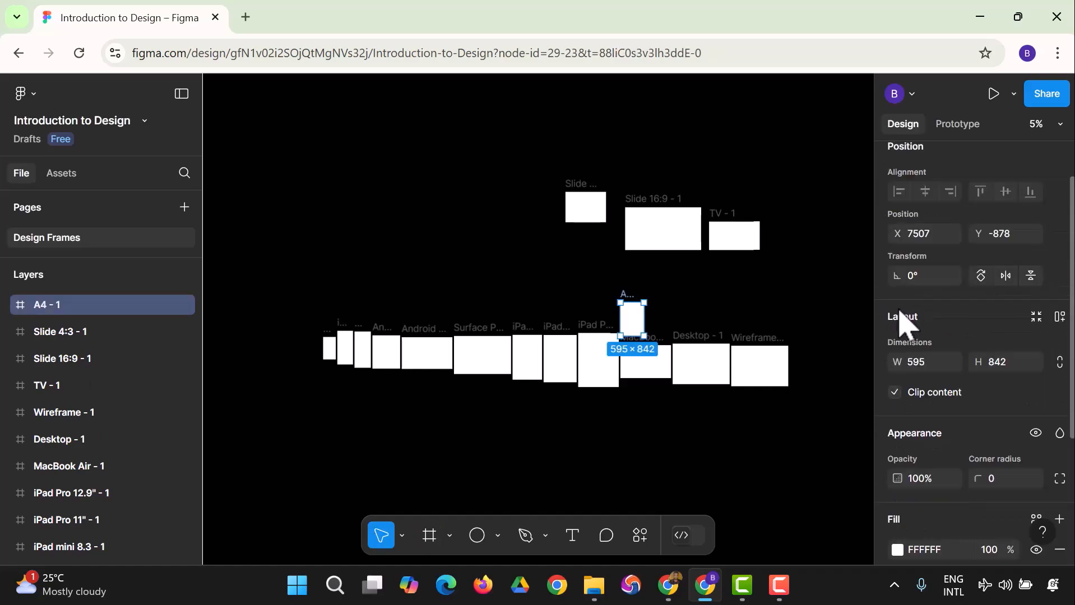
- Look through the social media frame presets and their sizes with the Frame tool active
left_click(450, 536)
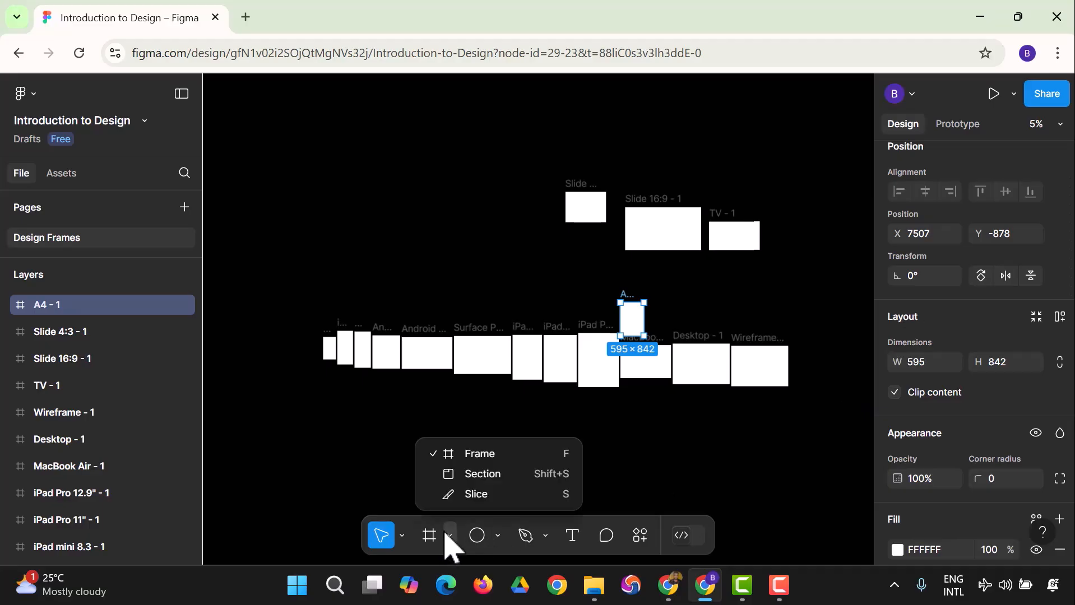
left_click(439, 539)
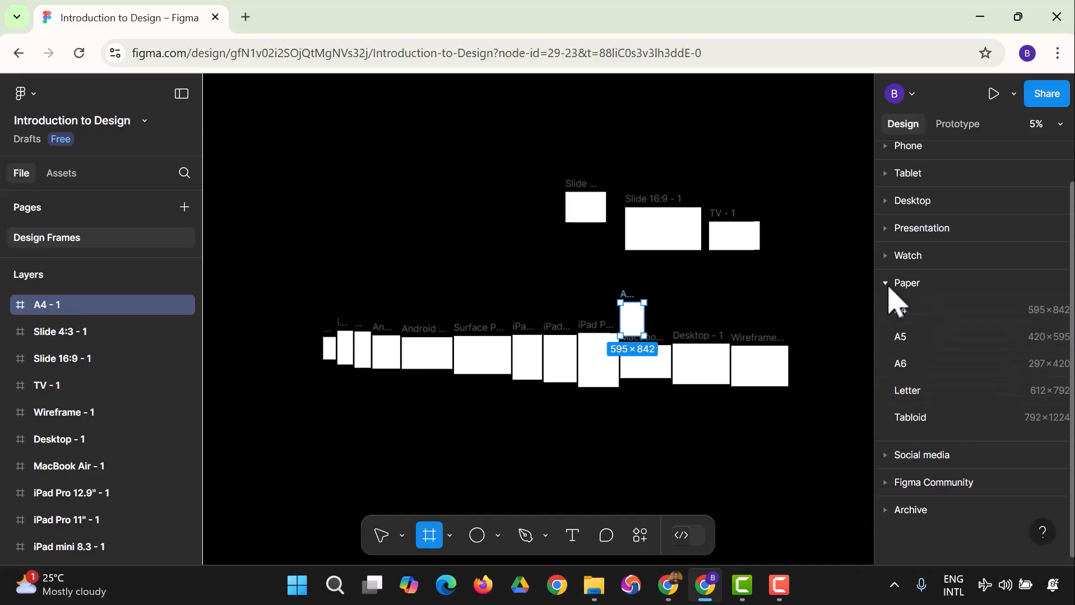
left_click(895, 301)
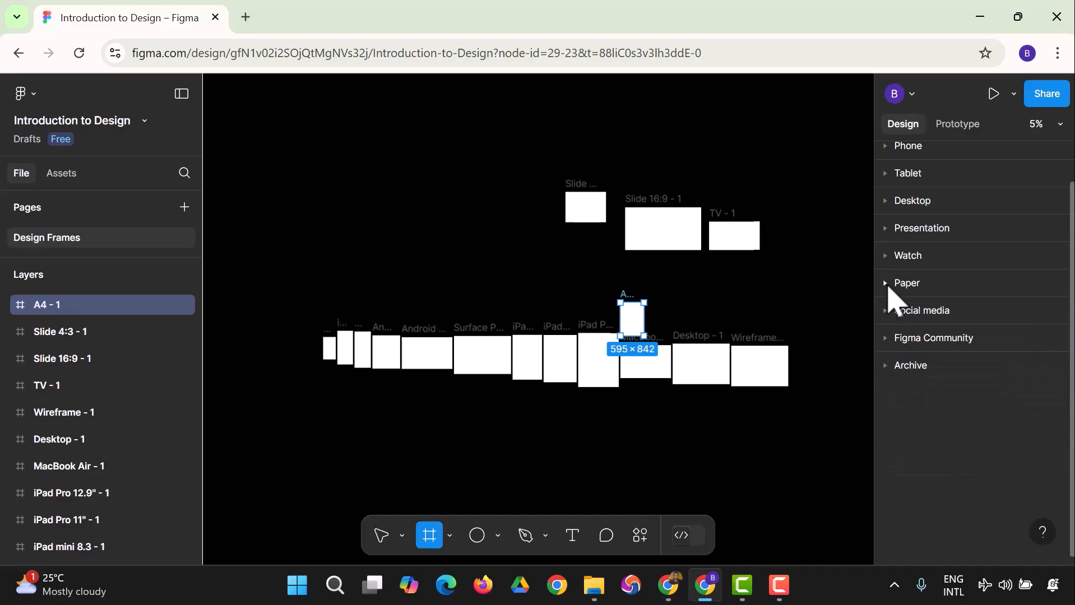
left_click(890, 315)
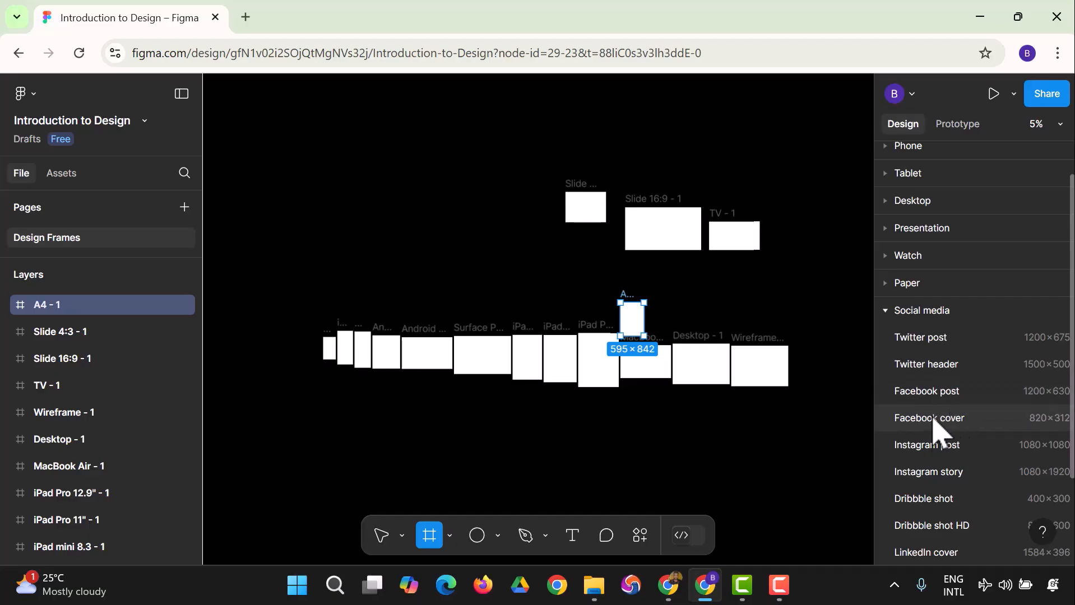
scroll(932, 393, "down", 3)
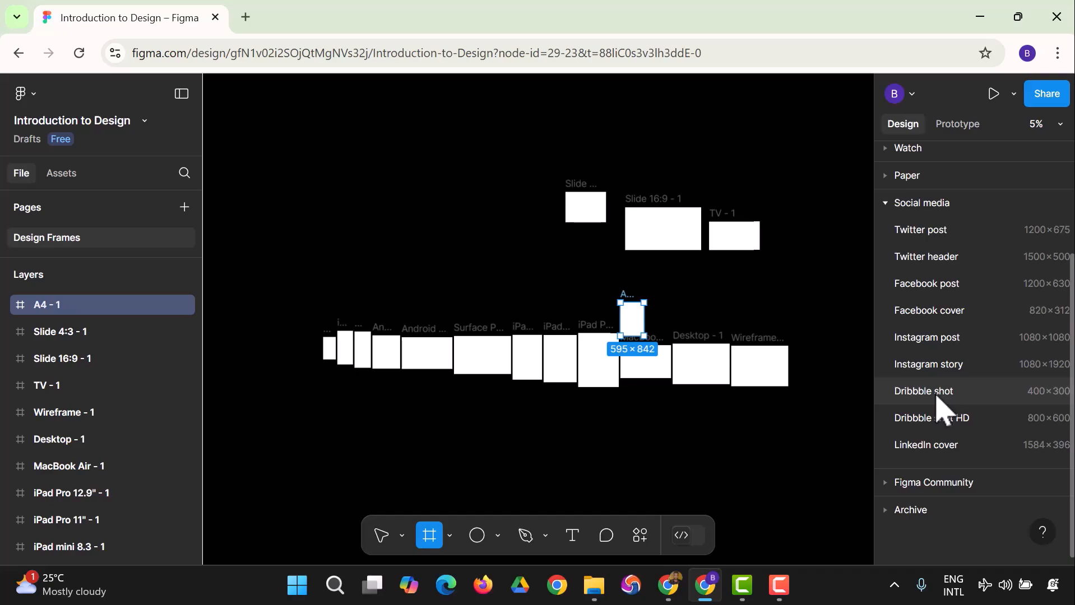
- Look through the Archive frame presets and their sizes, and collapse the preset categories
left_click(890, 484)
left_click(886, 356)
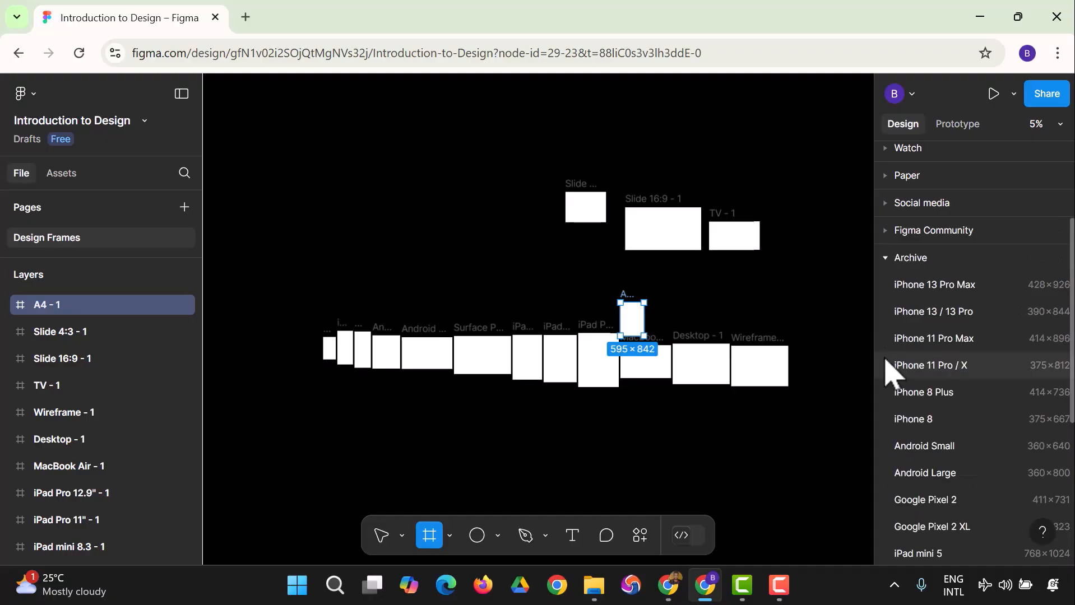
left_click(886, 265)
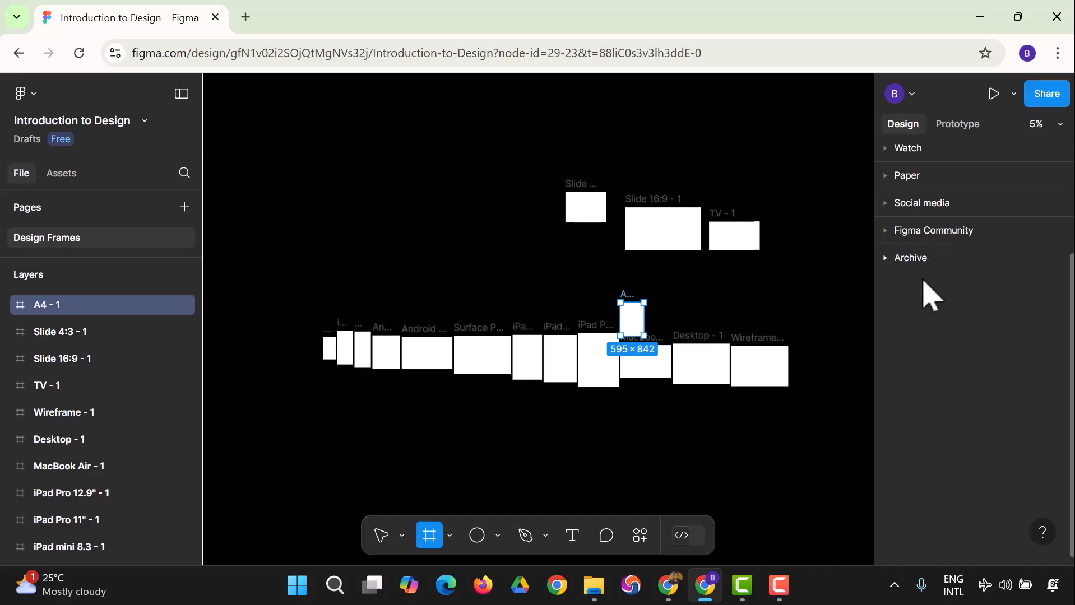
scroll(919, 339, "up", 3)
left_click_drag(804, 395, 606, 317)
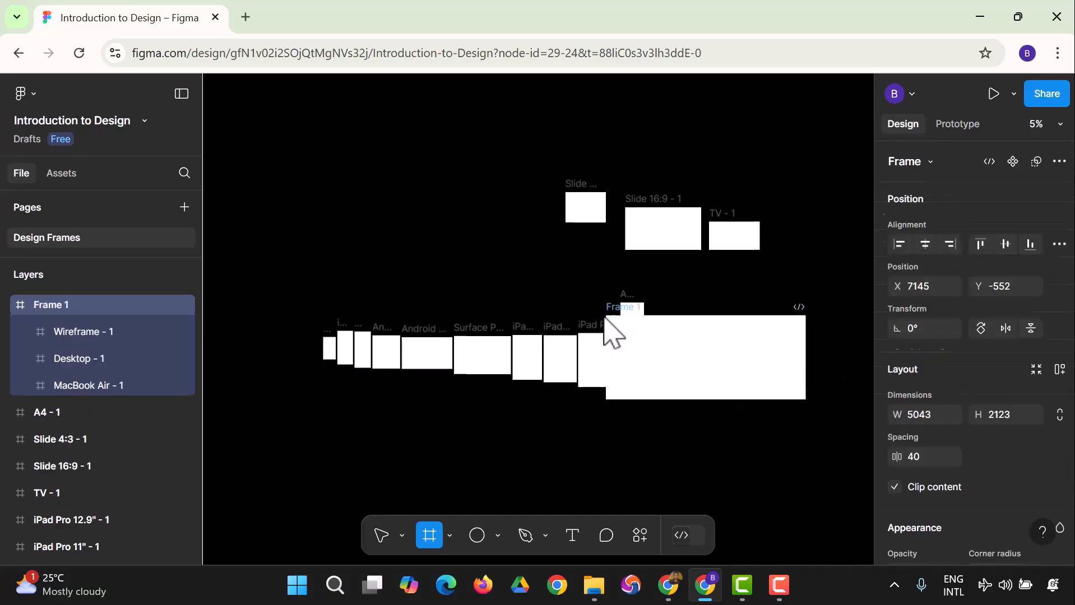
left_click(763, 421)
left_click(780, 357)
left_click(790, 326)
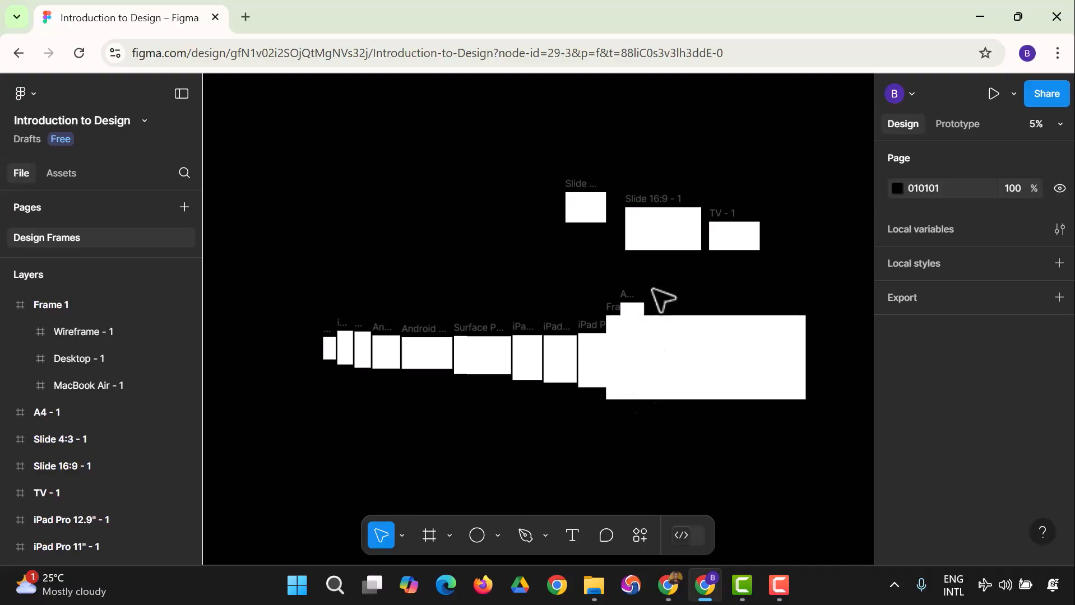
- Delete all the frames on the Design Frames page, leaving its canvas empty
left_click_drag(509, 123, 661, 266)
left_click_drag(693, 305, 812, 429)
key("Delete")
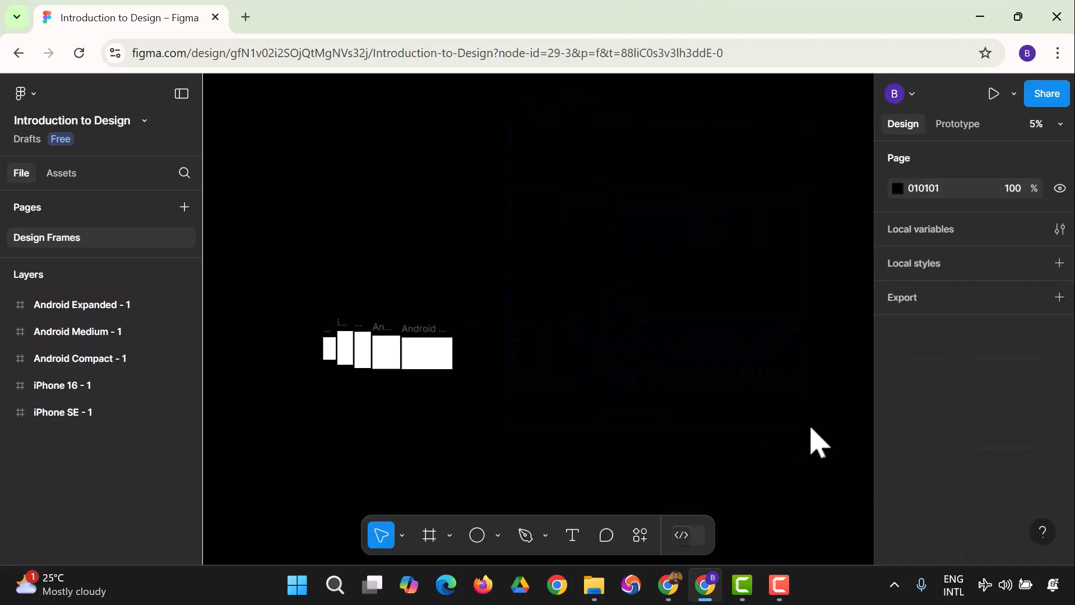
left_click_drag(488, 399, 238, 309)
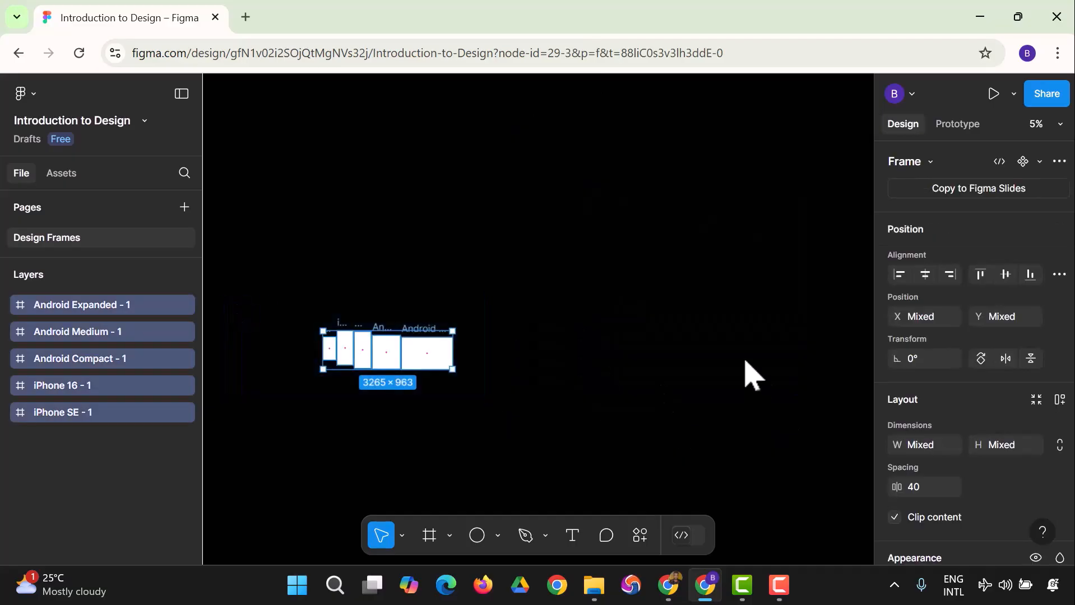
key("Delete")
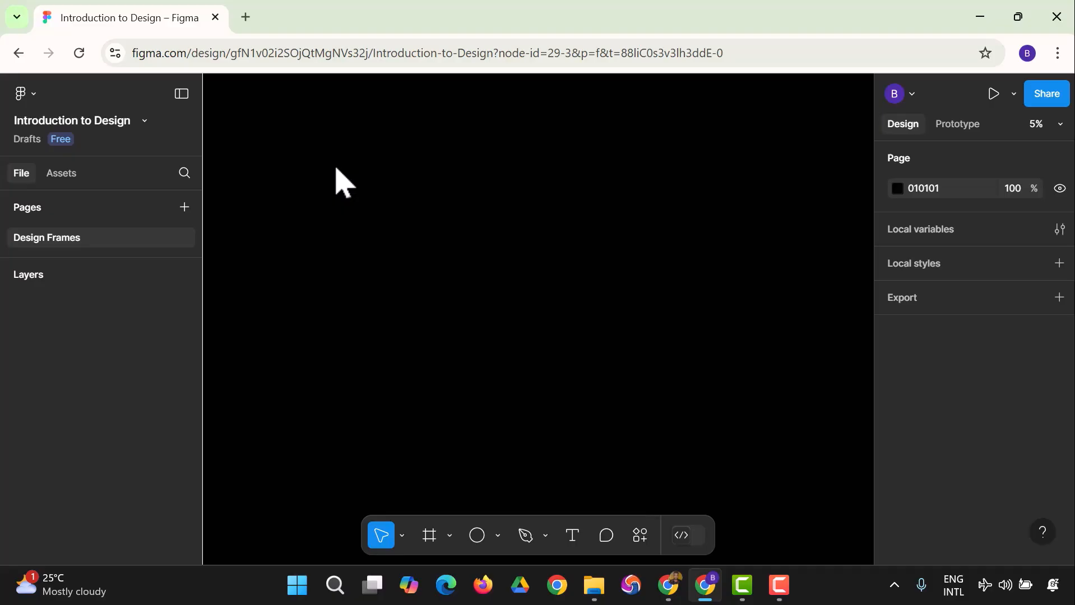
- Add a 412×917 frame using the Android Compact phone preset, and deselect it
left_click(449, 536)
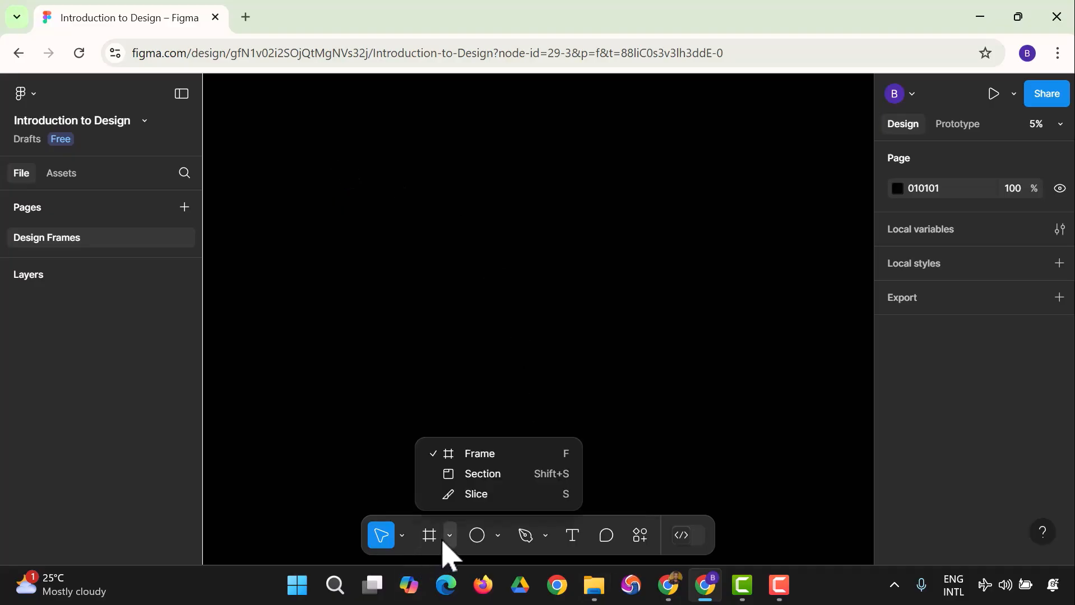
left_click(462, 453)
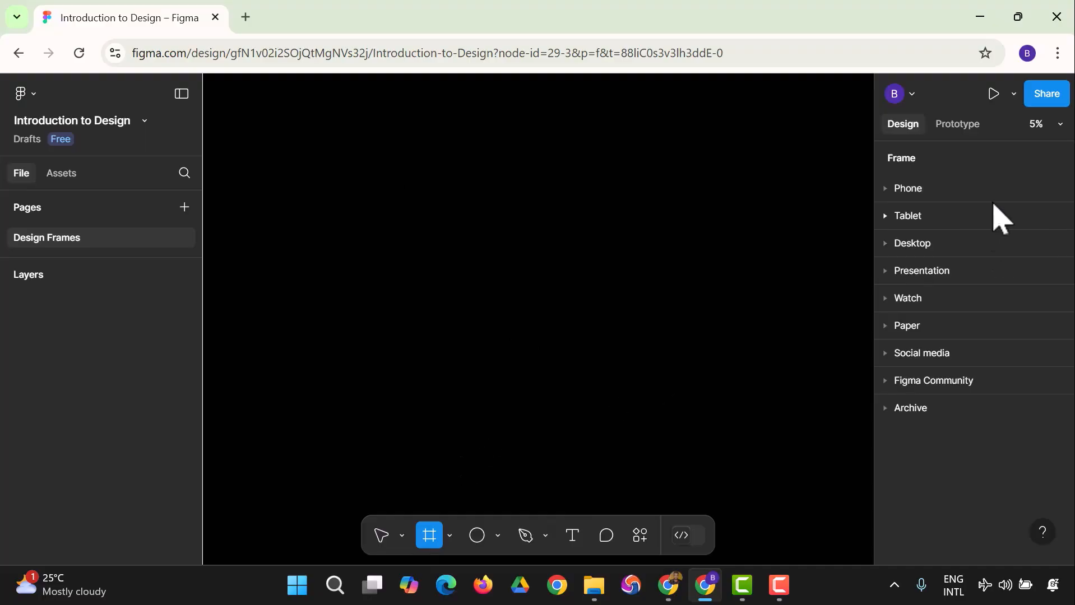
left_click(885, 191)
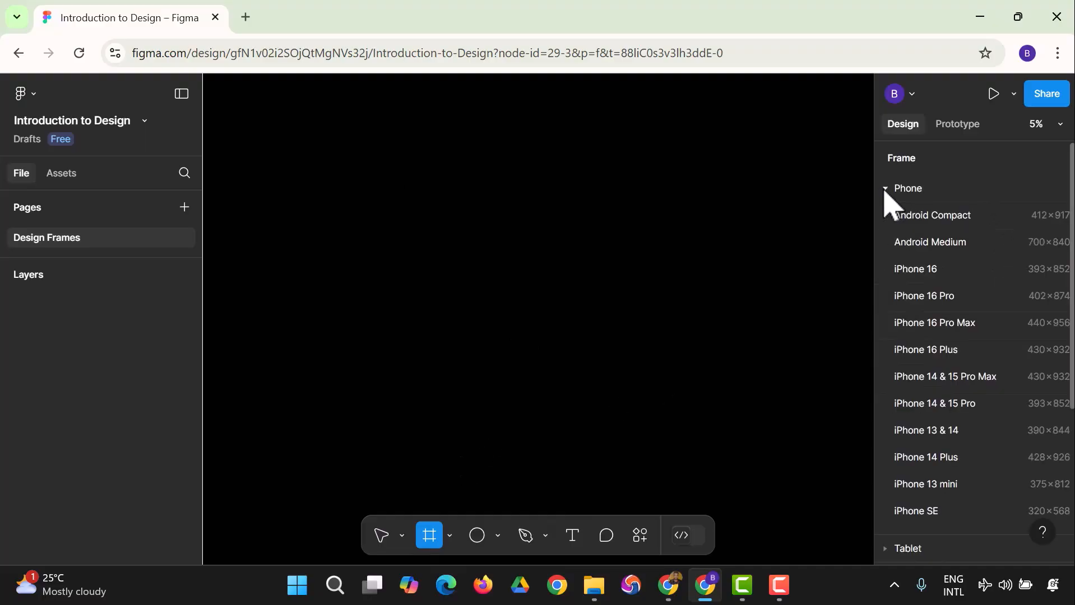
left_click(921, 222)
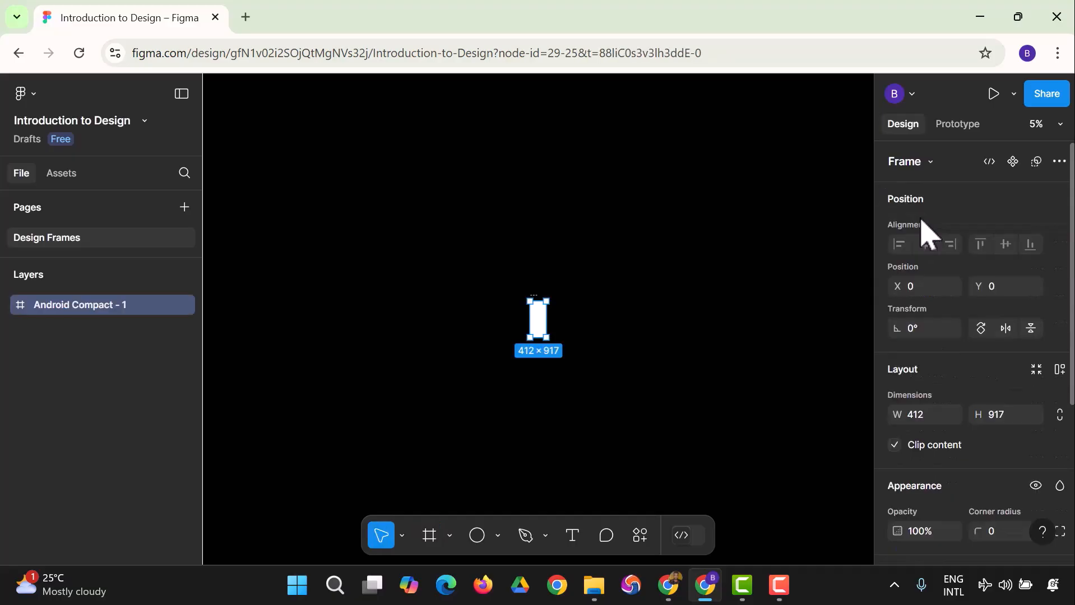
left_click(633, 353)
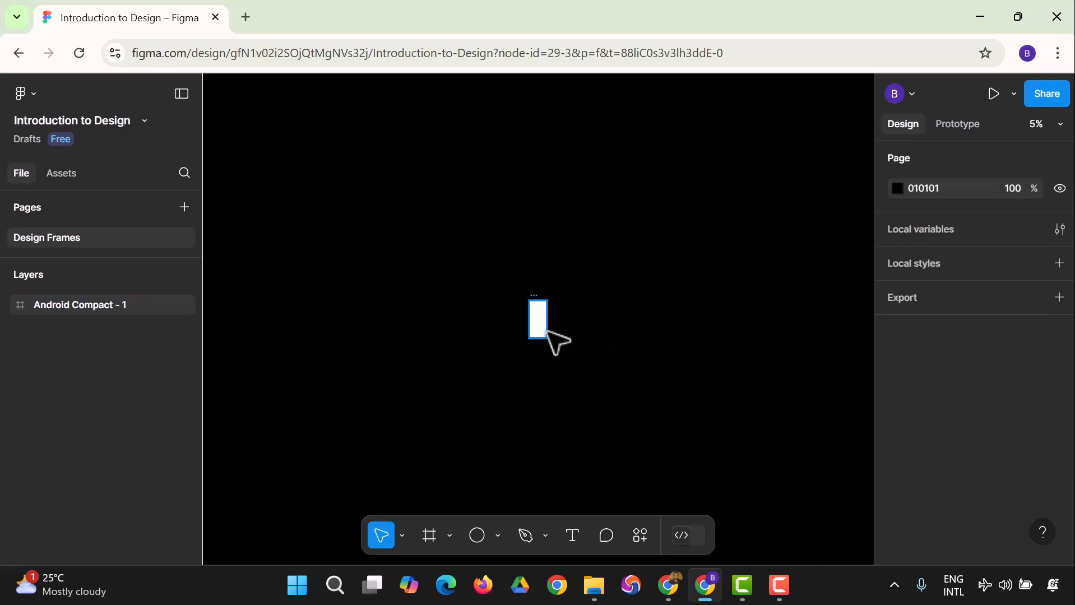
- Draw a section of about 900×1016 enclosing the Android Compact frame
left_click(1061, 127)
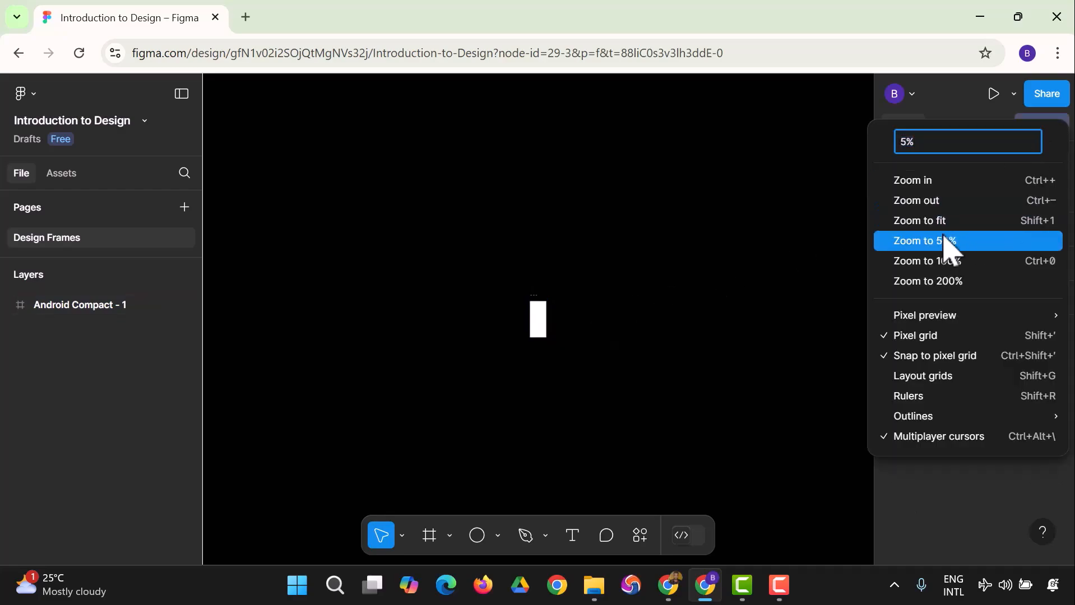
left_click(935, 262)
left_click(1056, 126)
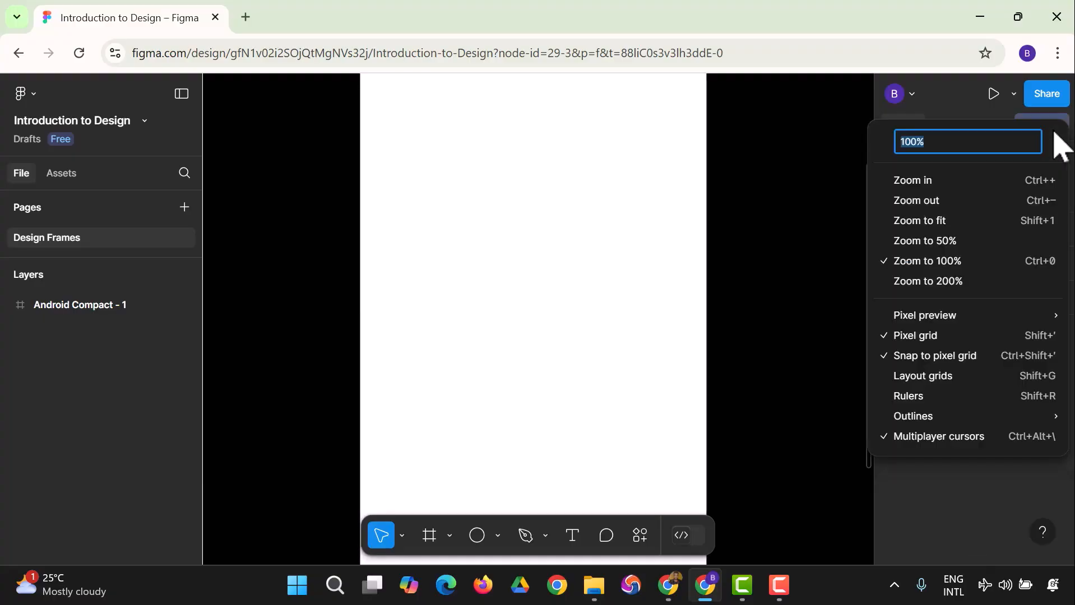
left_click(960, 220)
left_click(591, 270)
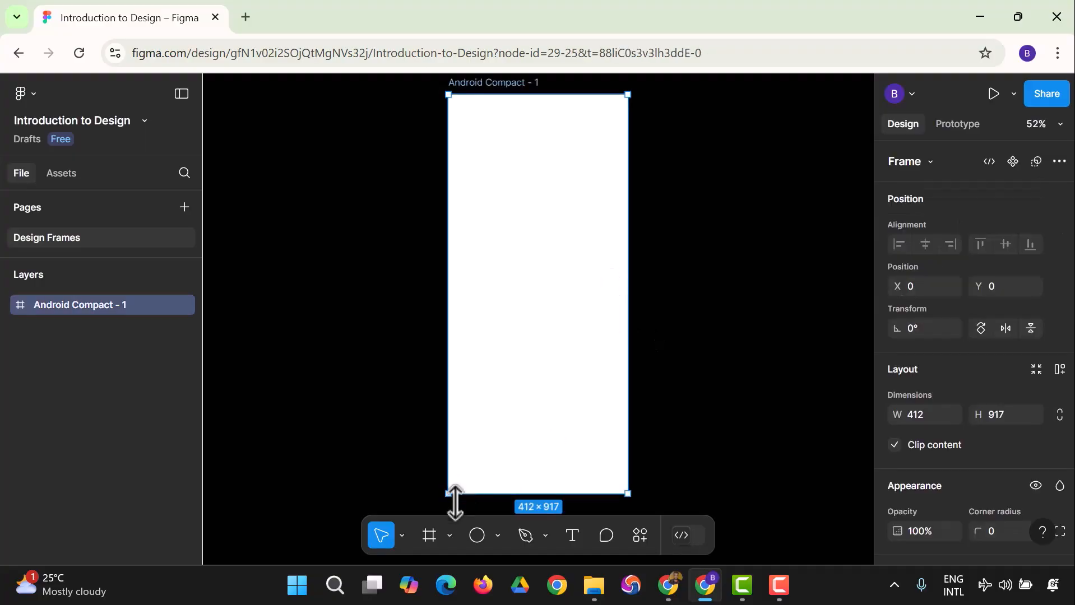
left_click(452, 536)
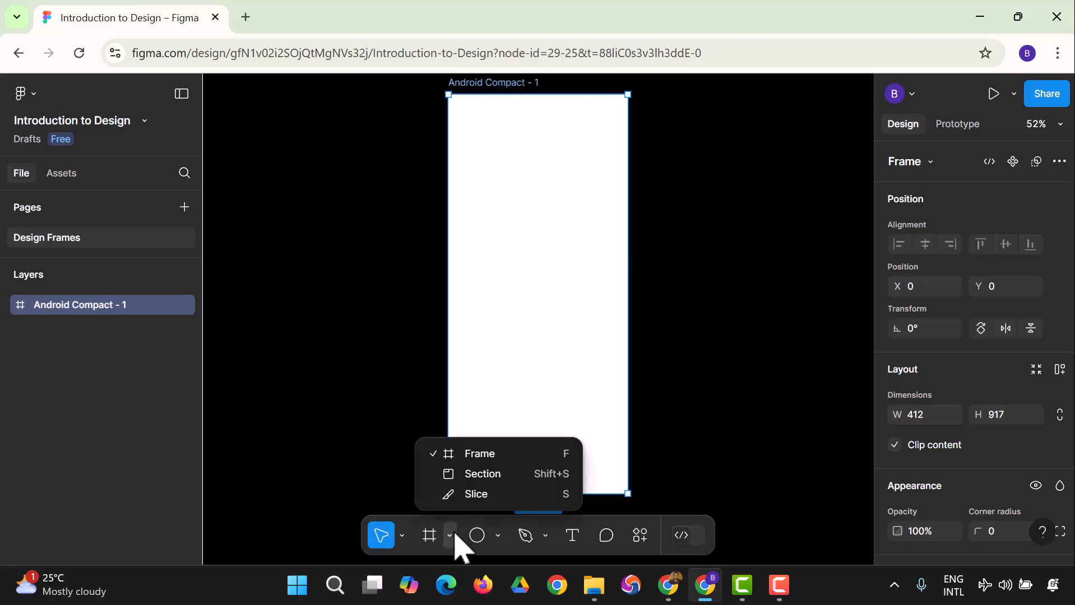
left_click(469, 474)
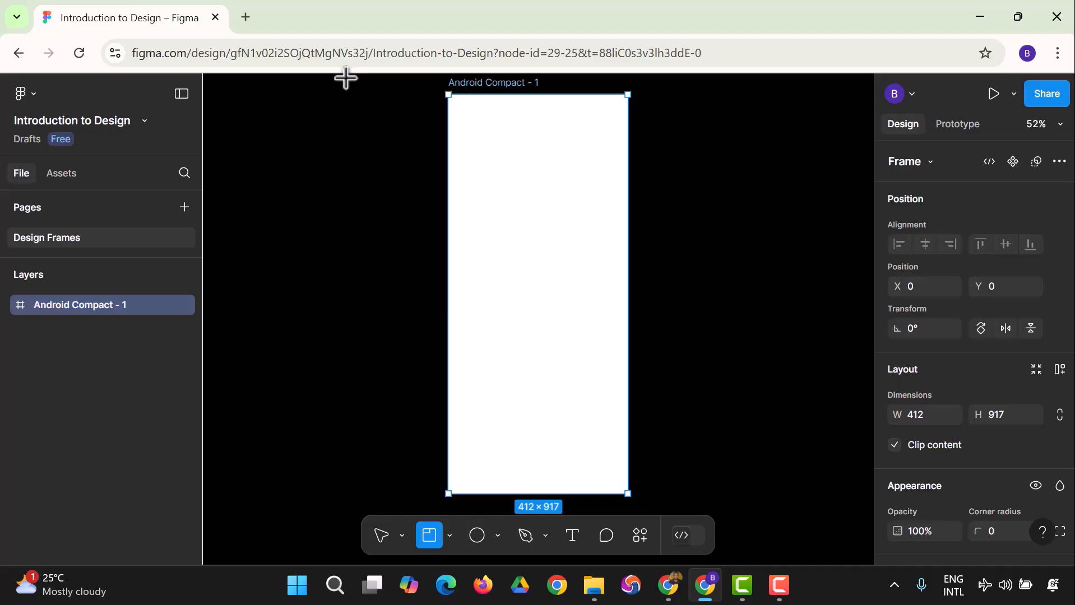
left_click_drag(346, 79, 737, 522)
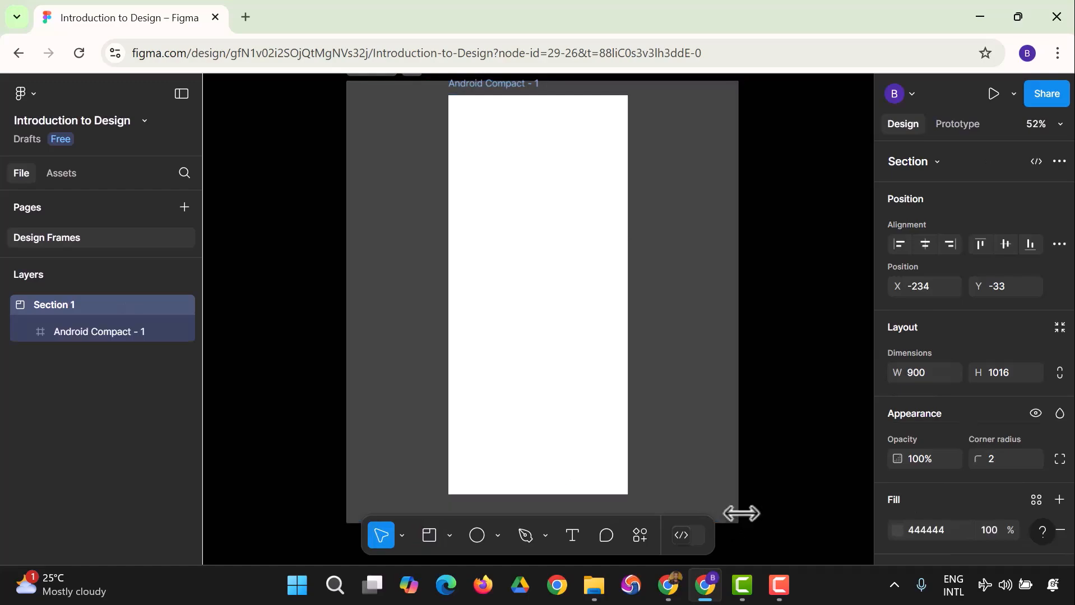
scroll(708, 334, "up", 1)
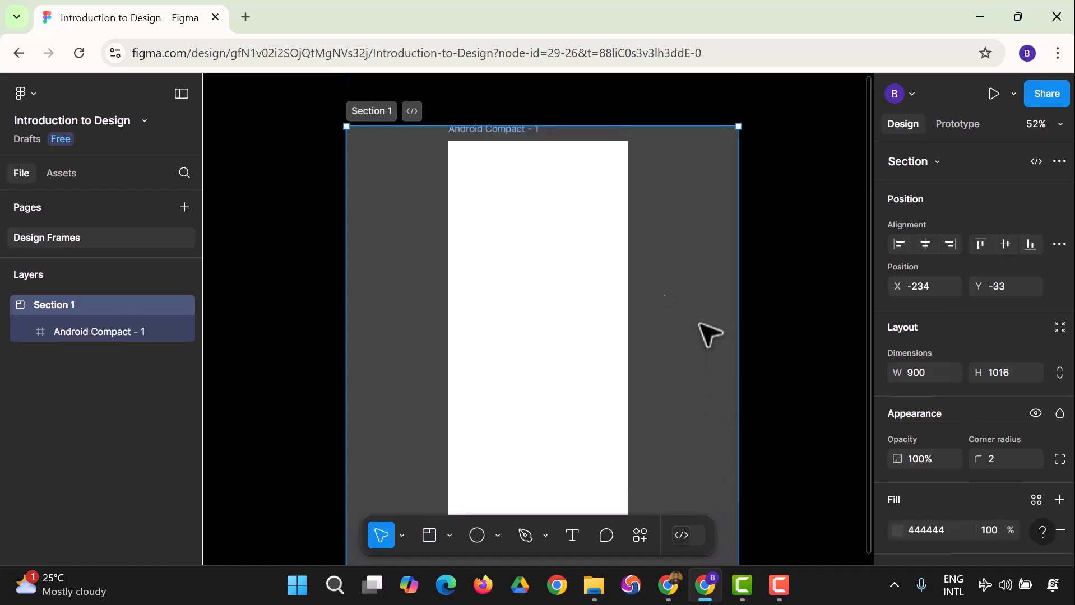
- Move the Android Compact frame within the section to about X 87, Y 124, and deselect it
right_click(388, 110)
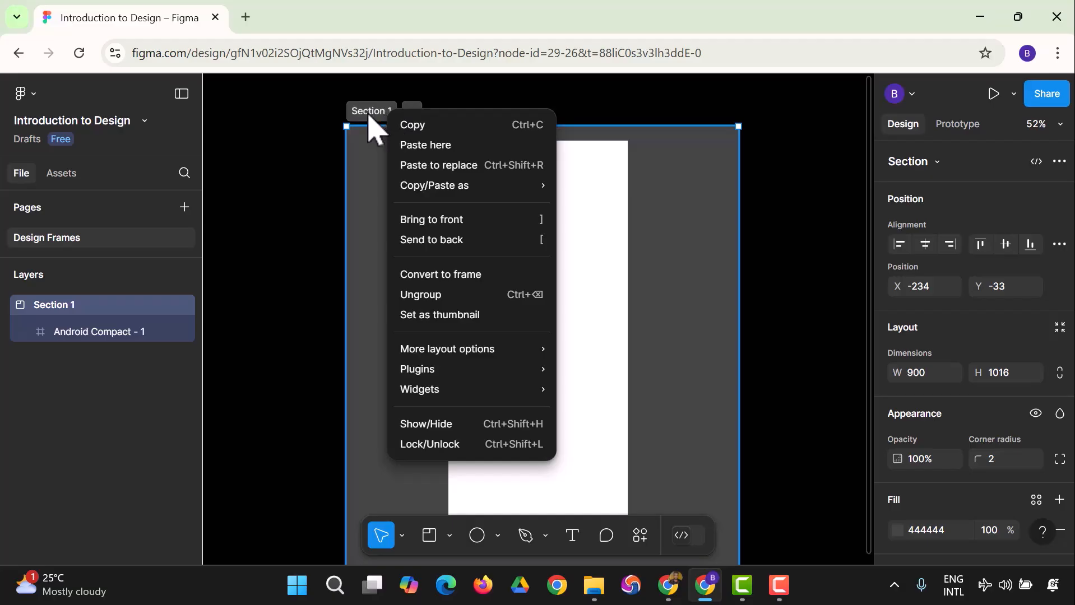
left_click(369, 115)
left_click(243, 182)
left_click(388, 168)
left_click_drag(470, 206, 410, 242)
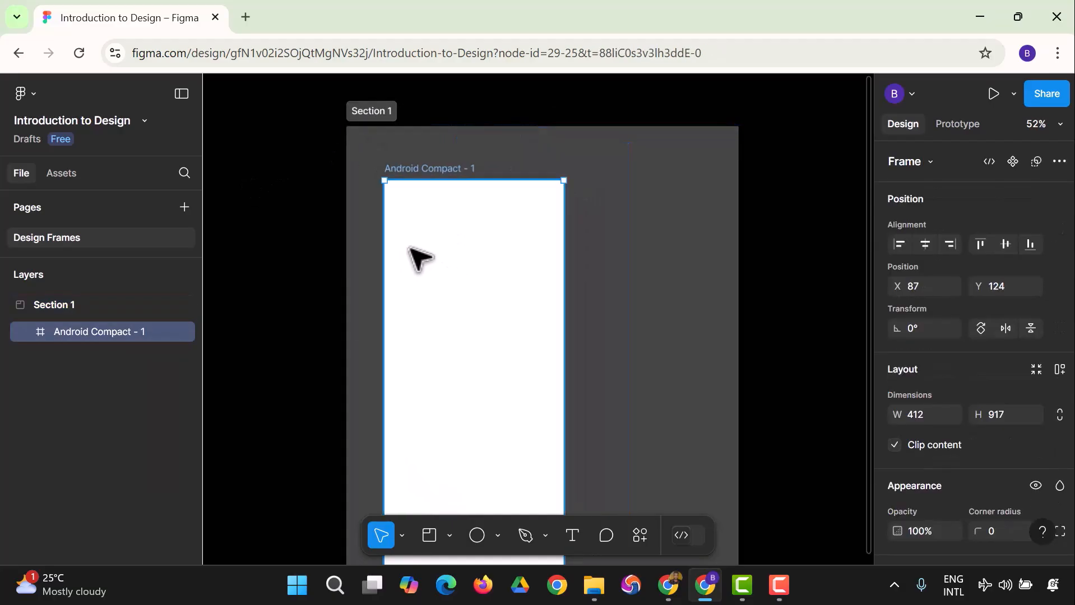
left_click(592, 243)
- Enlarge the section around the Android Compact frame to about 1725×1724
scroll(706, 313, "down", 1)
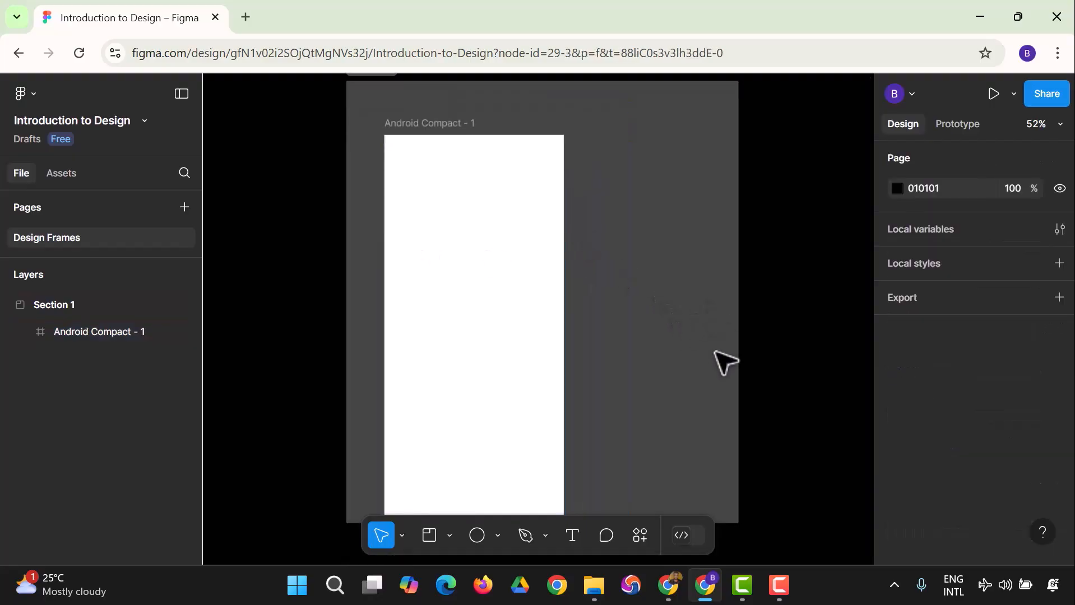
left_click(723, 361)
left_click_drag(751, 513, 792, 455)
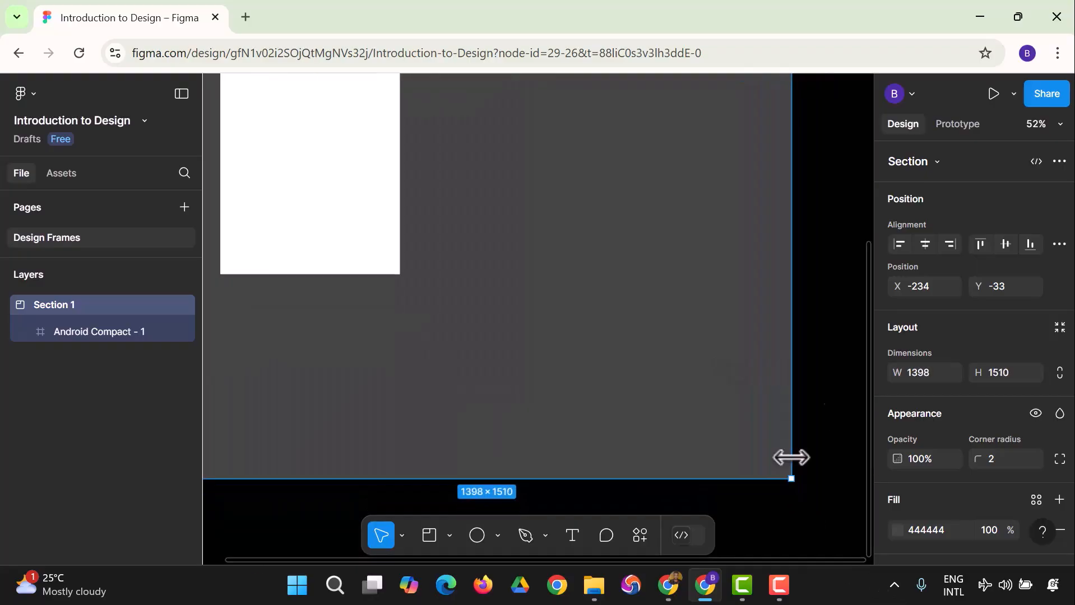
left_click(1054, 126)
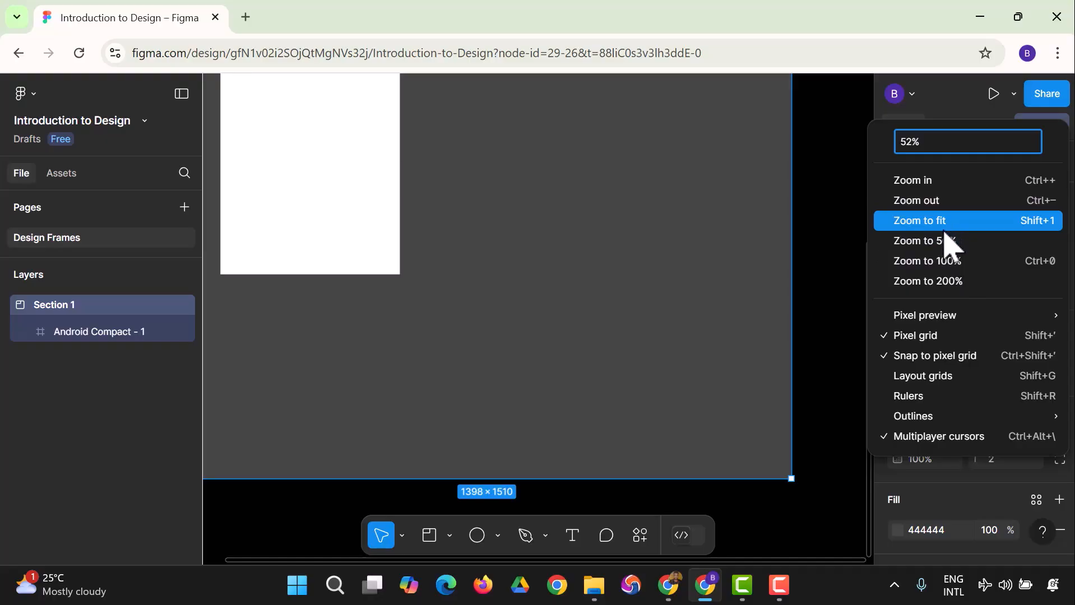
left_click(944, 222)
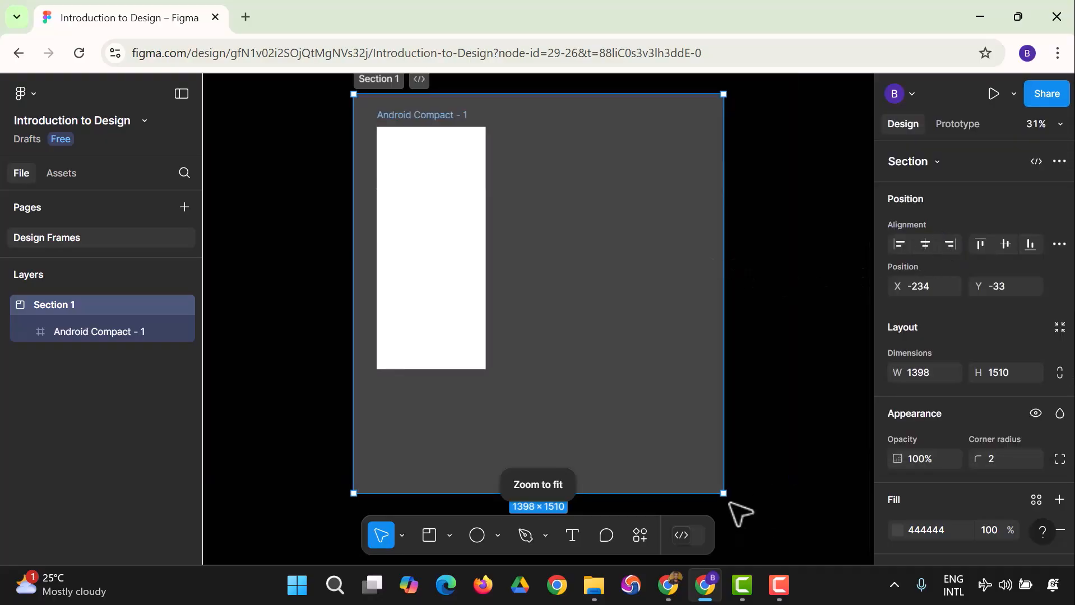
left_click_drag(724, 495, 810, 549)
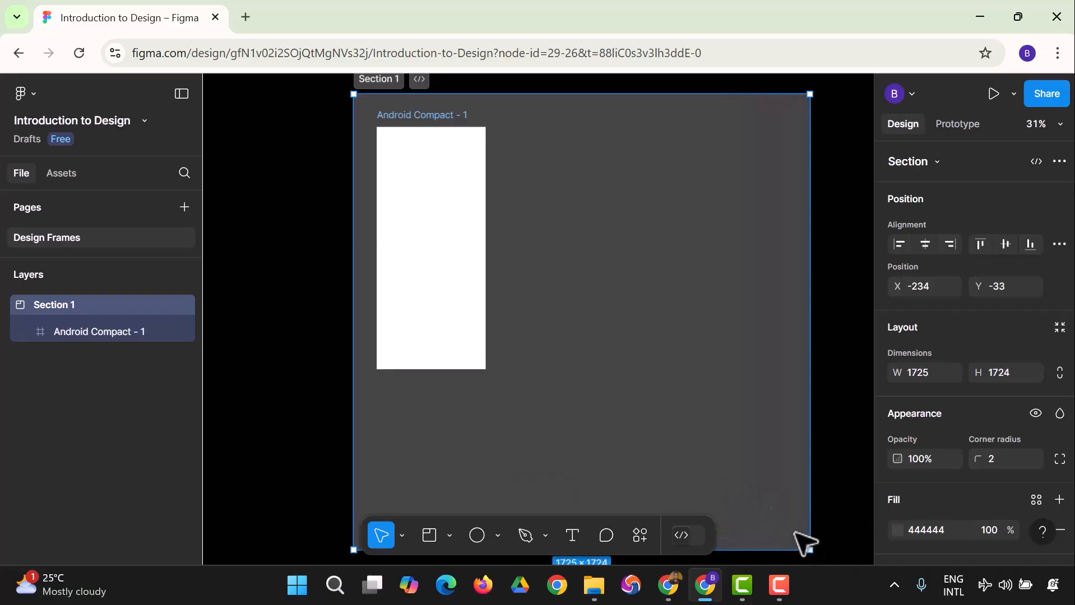
left_click(619, 384)
- Rename the section as Onboarding Experience
left_click(395, 82)
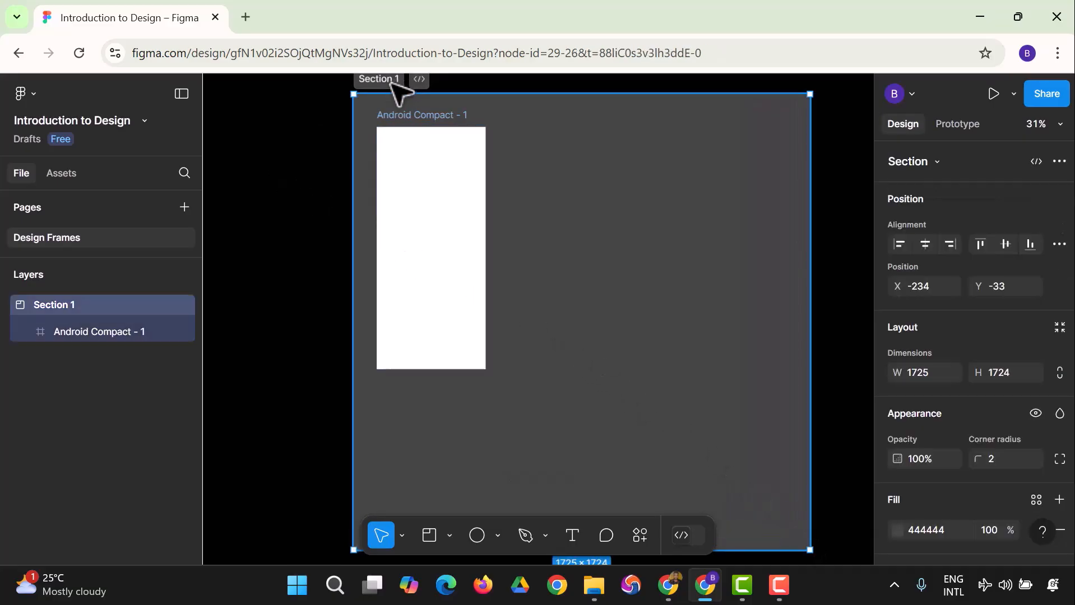
right_click(395, 82)
left_click(97, 309)
right_click(68, 317)
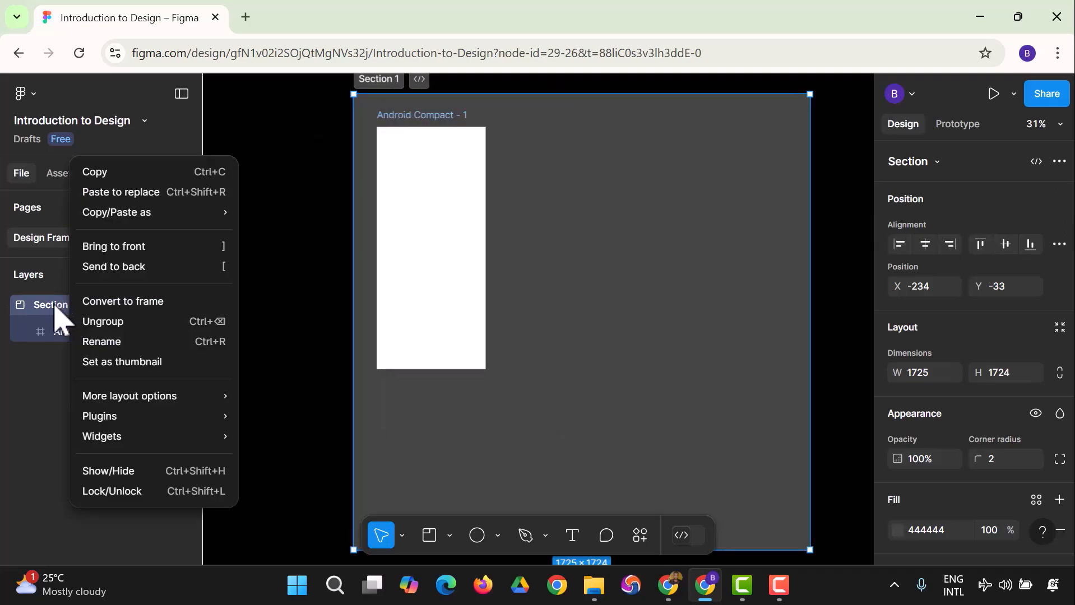
left_click(123, 342)
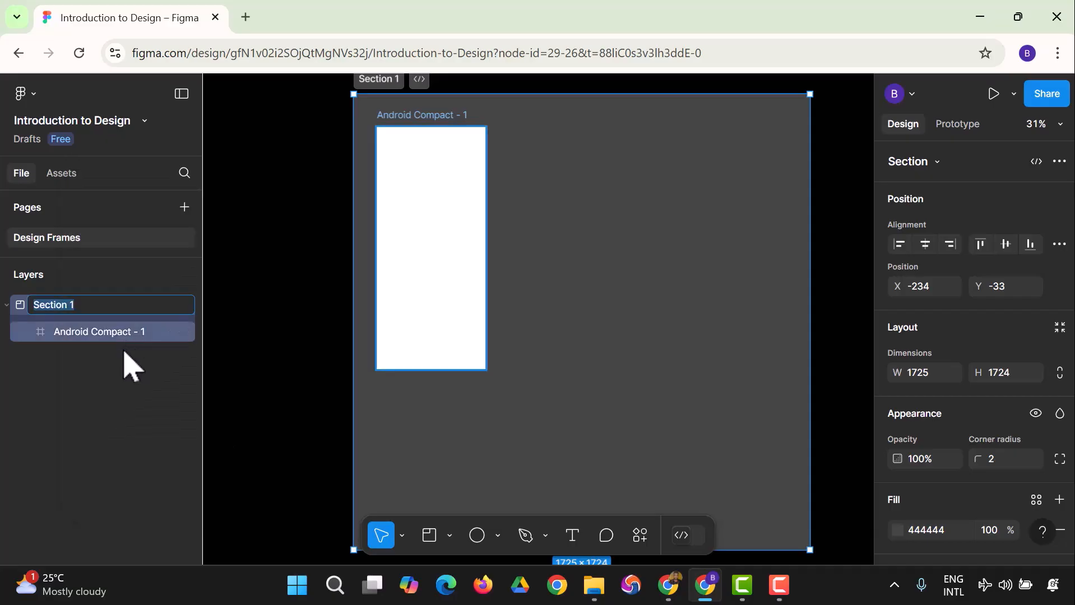
type("Onboar")
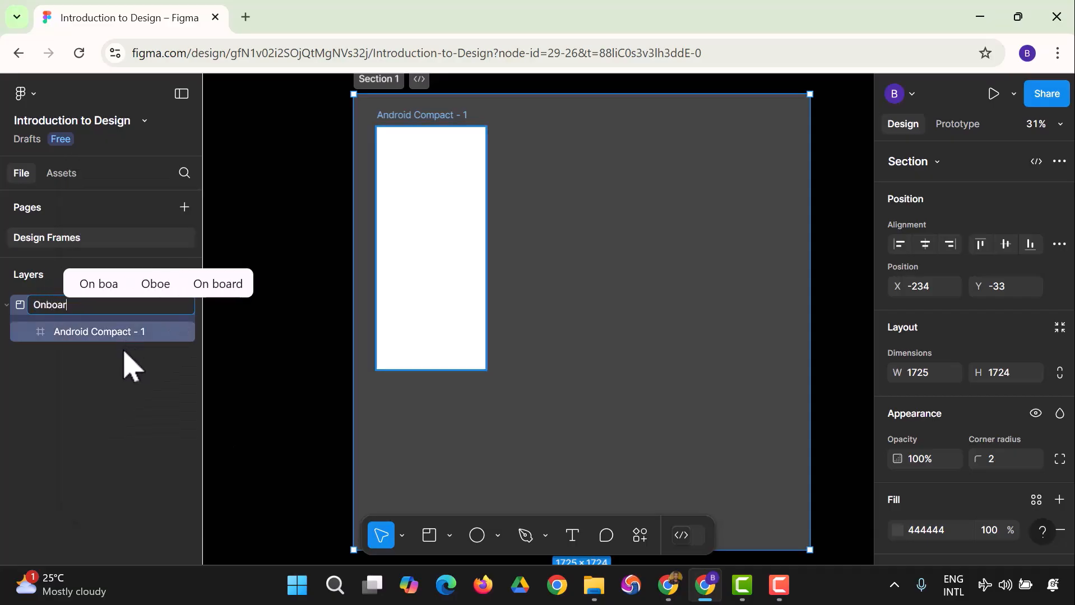
type("ding Ex")
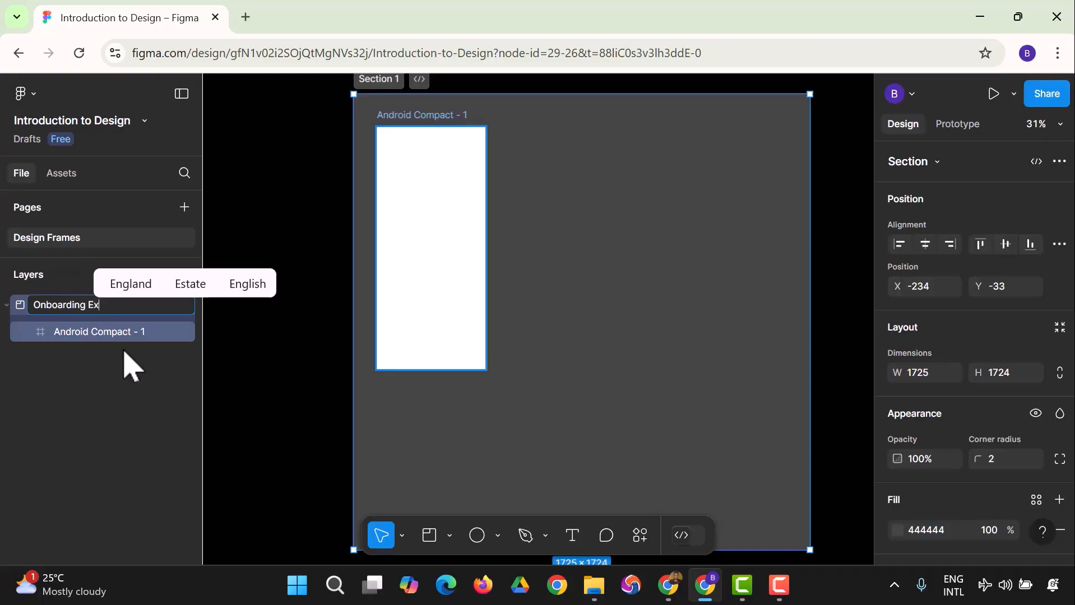
type("perience")
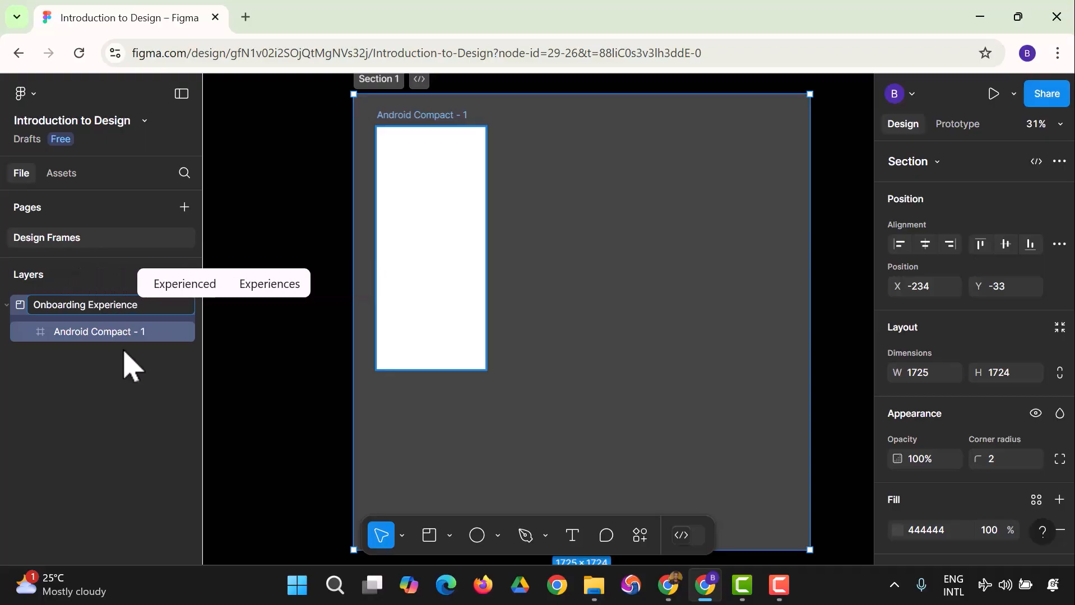
key("Return")
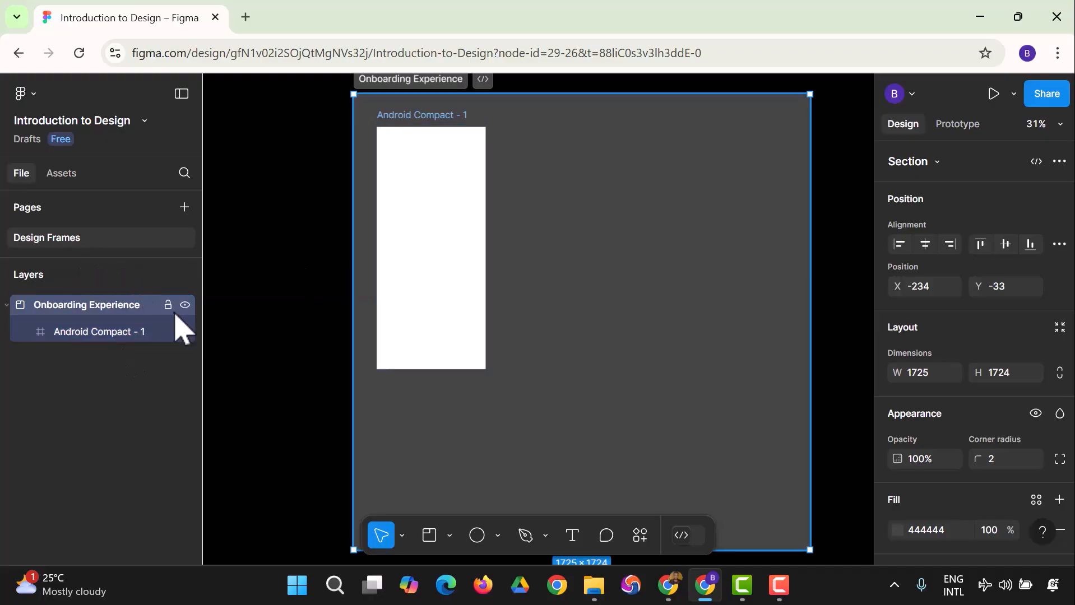
- Rename the Android Compact frame in the Onboarding Experience section as Splash Screen and deselect it
left_click(228, 319)
left_click(440, 260)
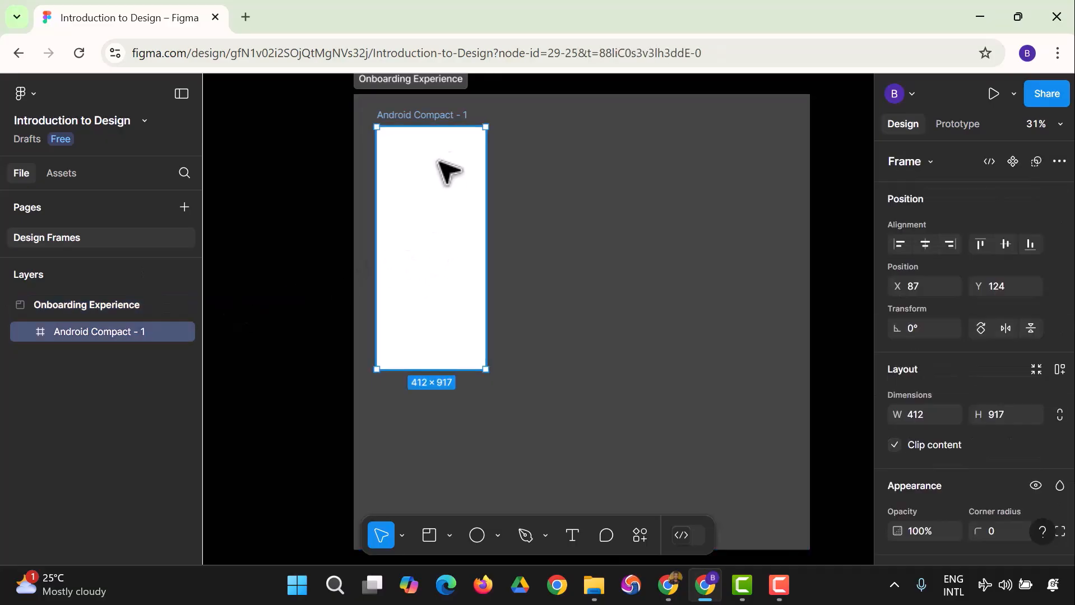
right_click(433, 124)
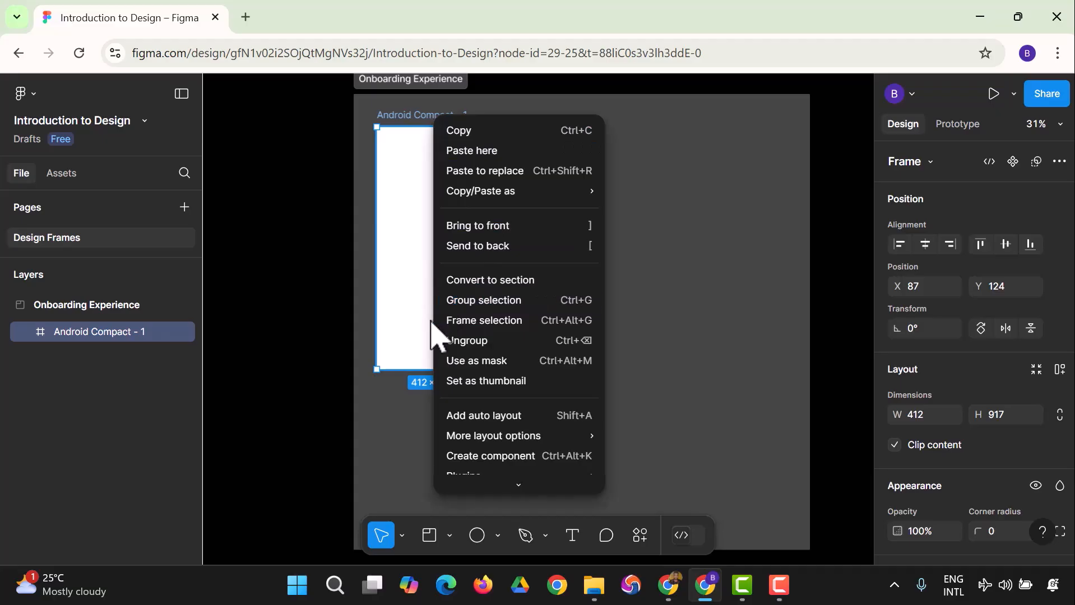
left_click(121, 336)
right_click(122, 335)
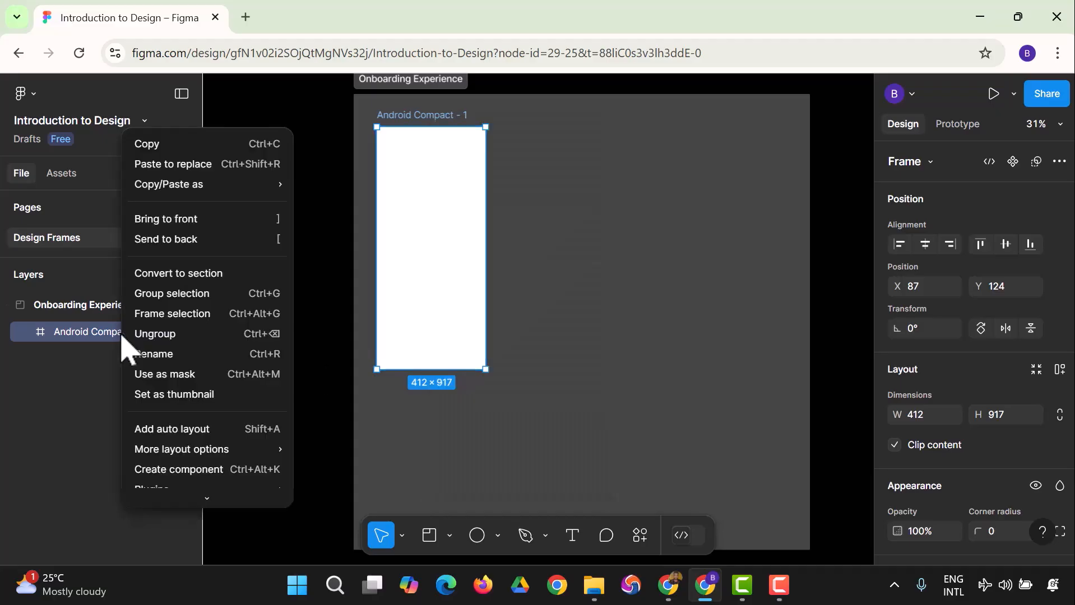
left_click(144, 353)
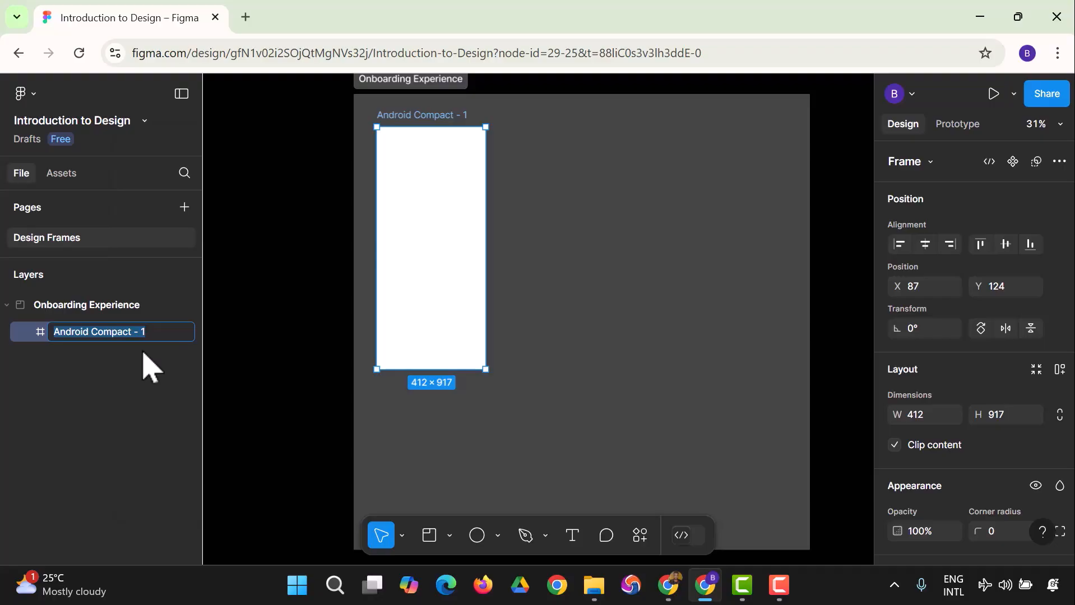
type("H")
key("BackSpace")
type("S")
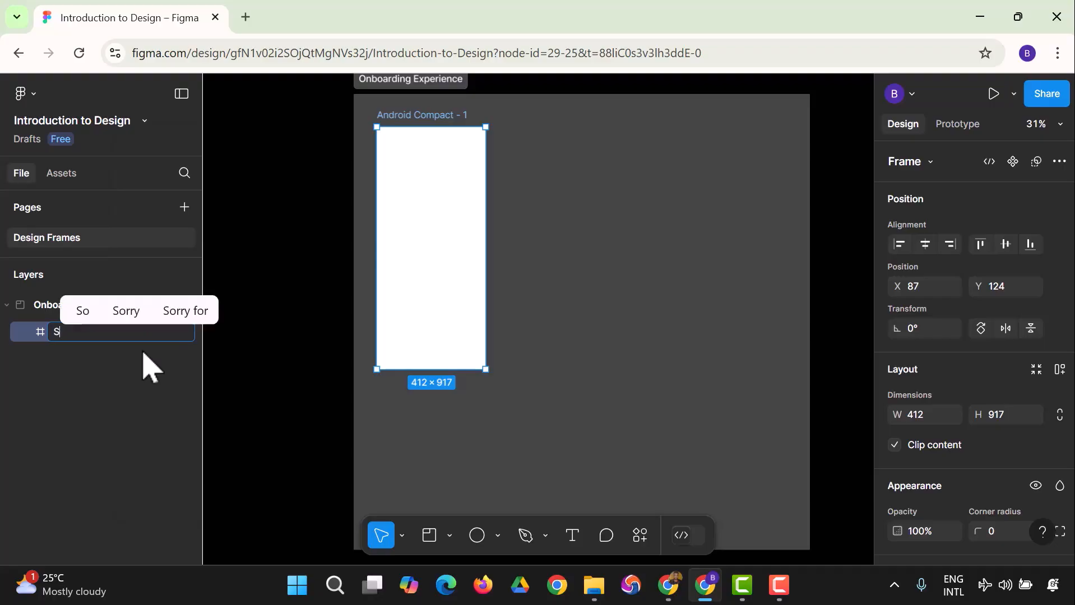
type("plash S")
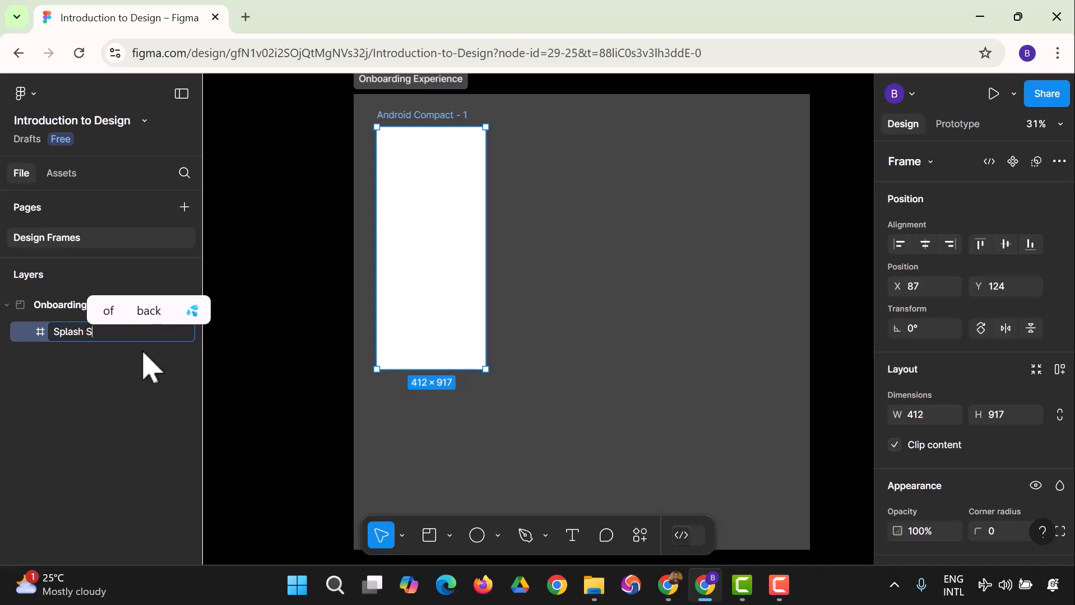
type("creen")
key("Return")
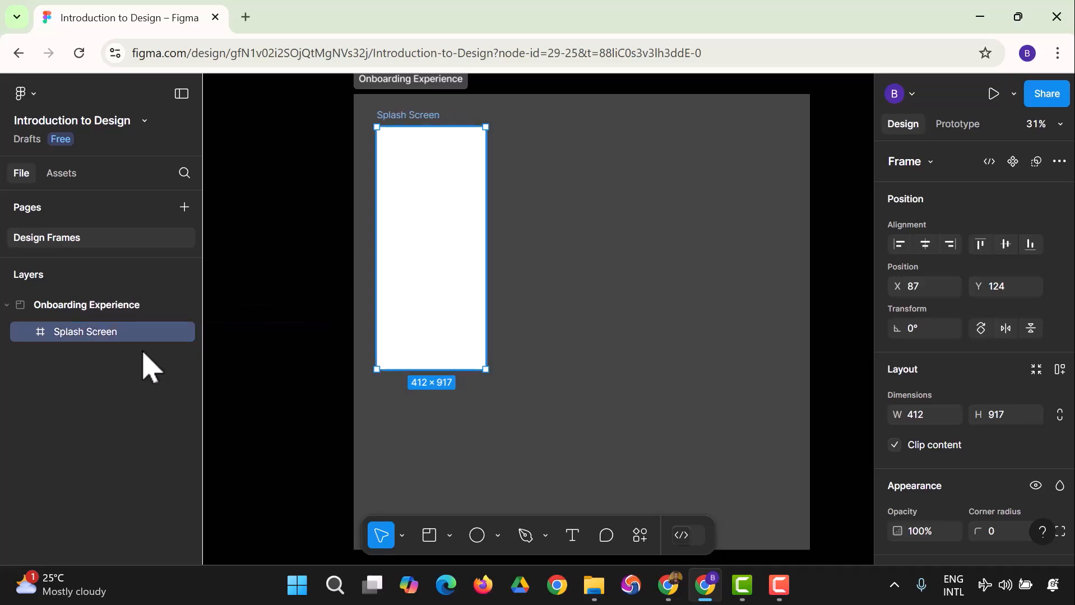
left_click(298, 300)
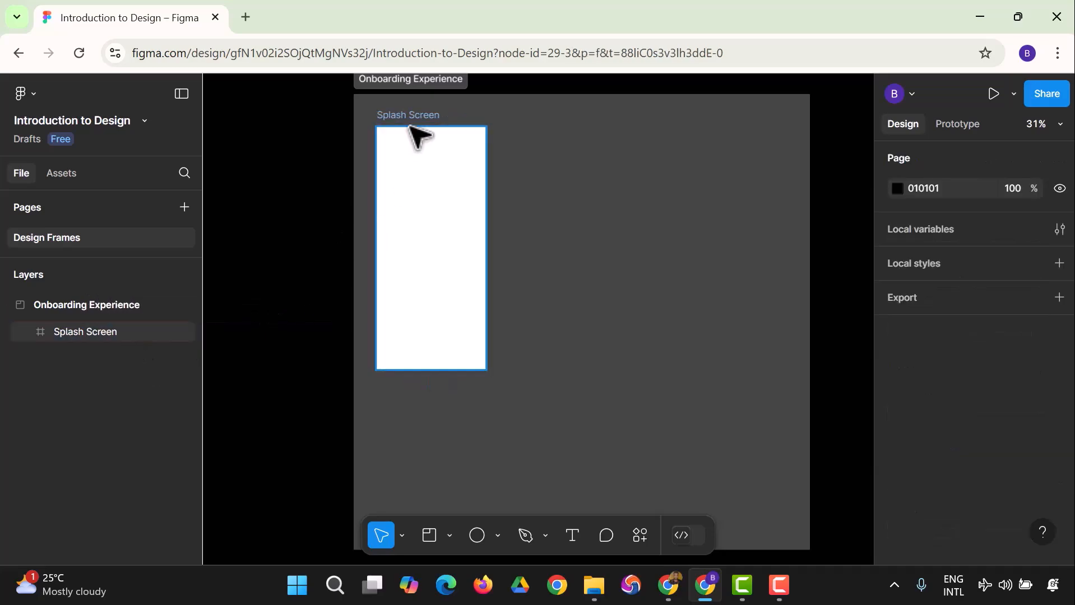
- Duplicate the Splash Screen frame beside the original inside the Onboarding Experience section
scroll(402, 235, "up", 1)
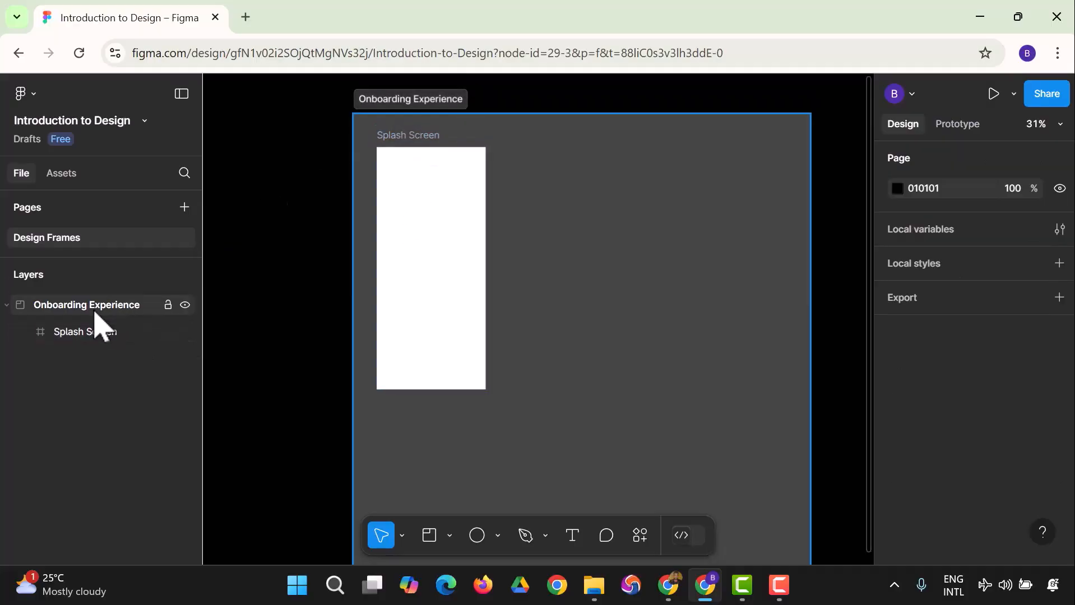
left_click(7, 306)
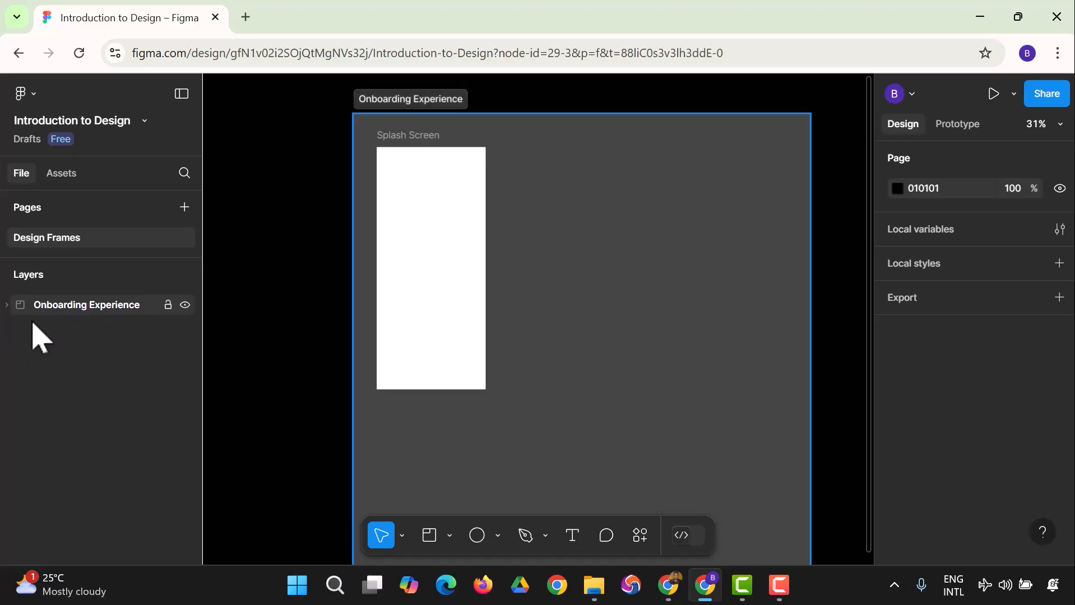
left_click(432, 237)
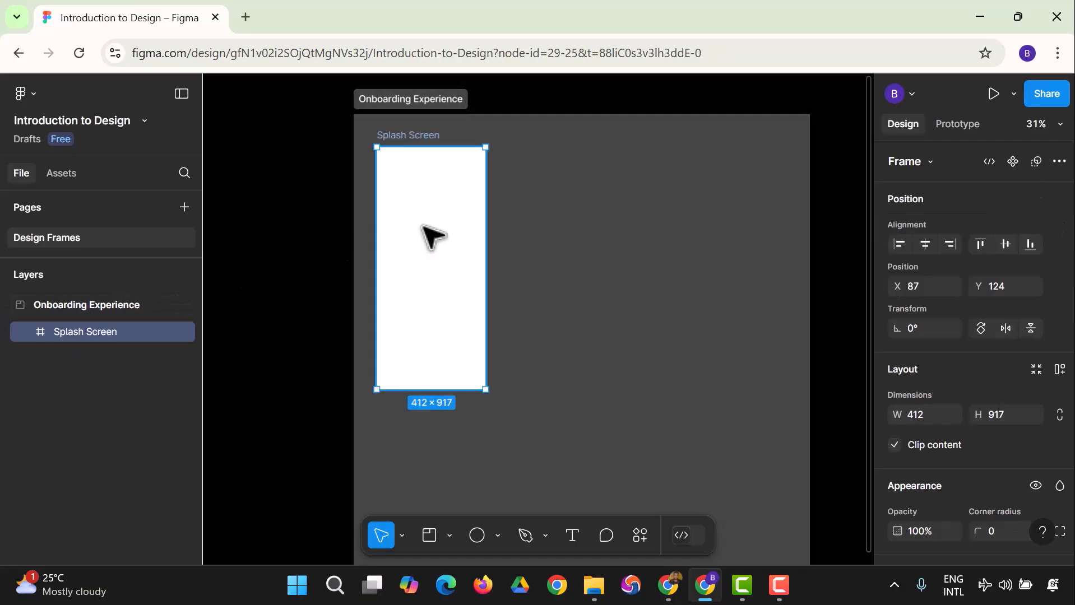
key("ctrl+d")
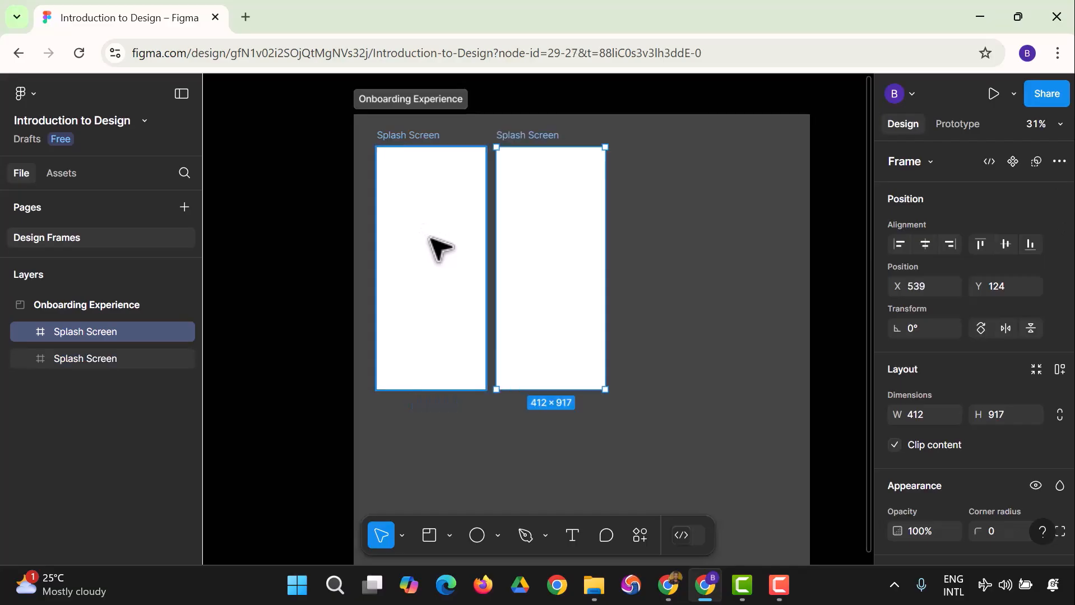
- Copy the original Splash Screen frame and paste it as a third frame in the row at X 991, Y 124
left_click(431, 238)
right_click(431, 241)
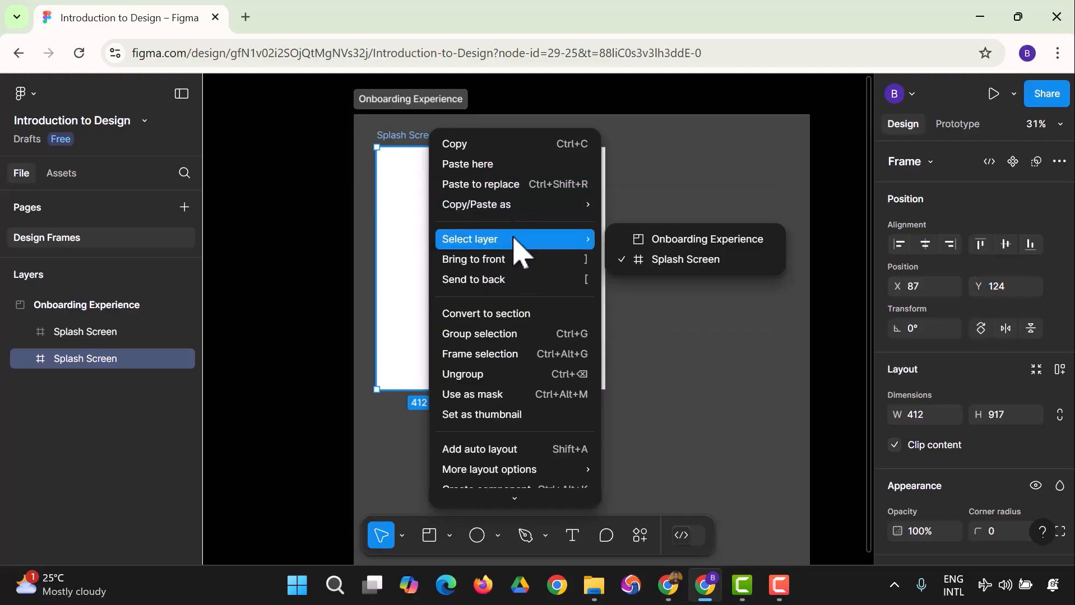
scroll(492, 256, "down", 3)
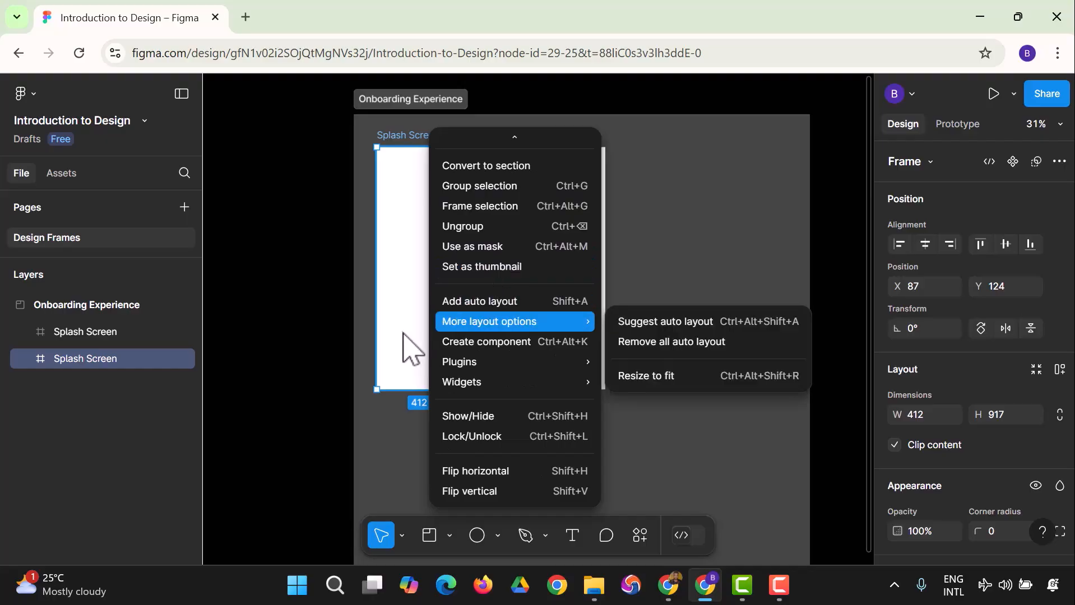
scroll(590, 263, "up", 3)
left_click(336, 333)
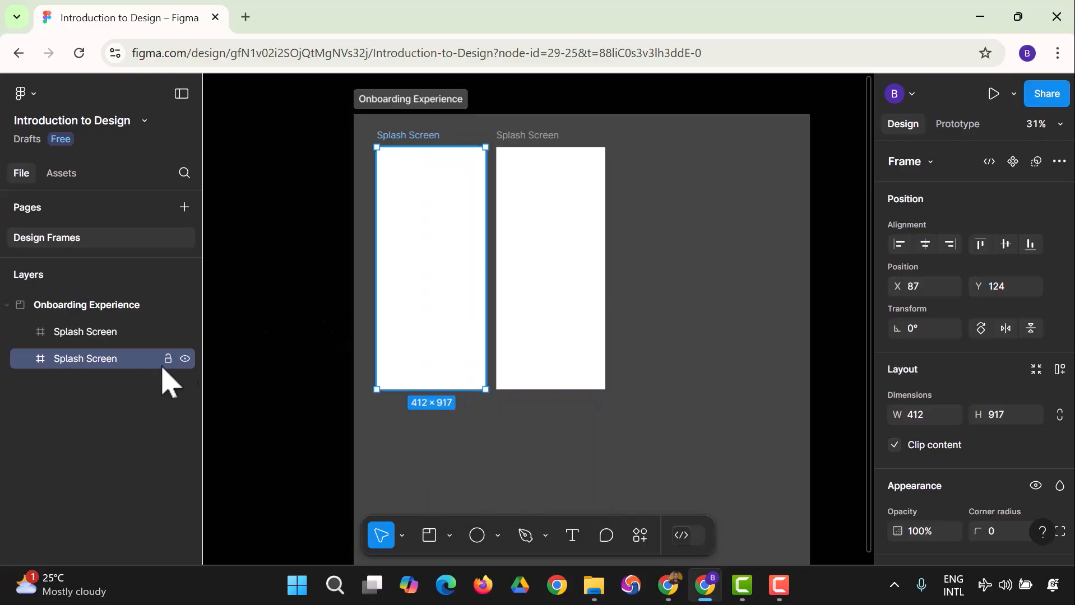
right_click(124, 374)
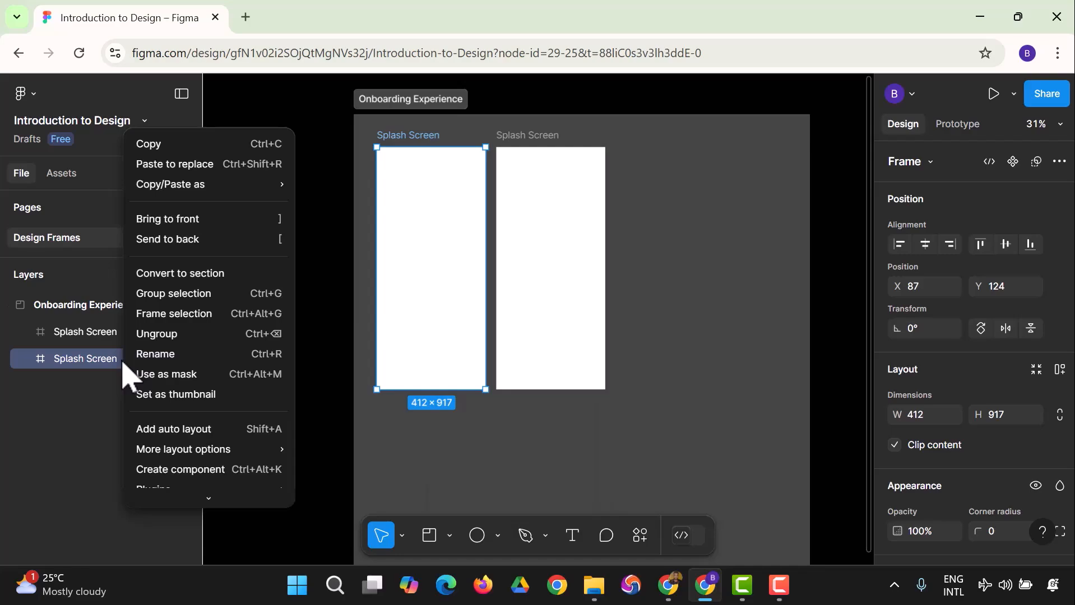
scroll(204, 312, "down", 3)
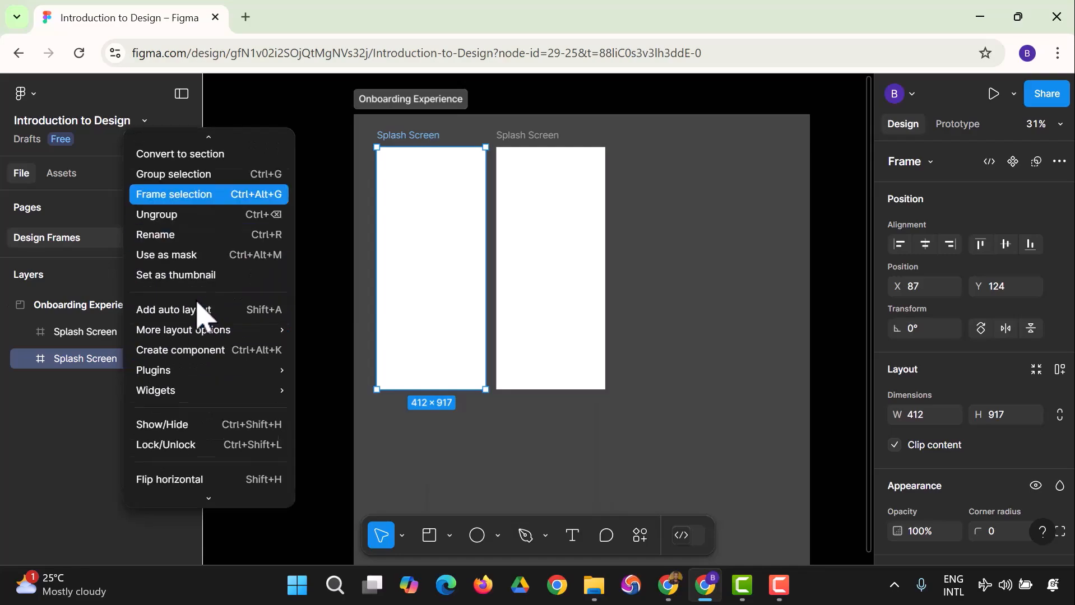
scroll(221, 367, "up", 3)
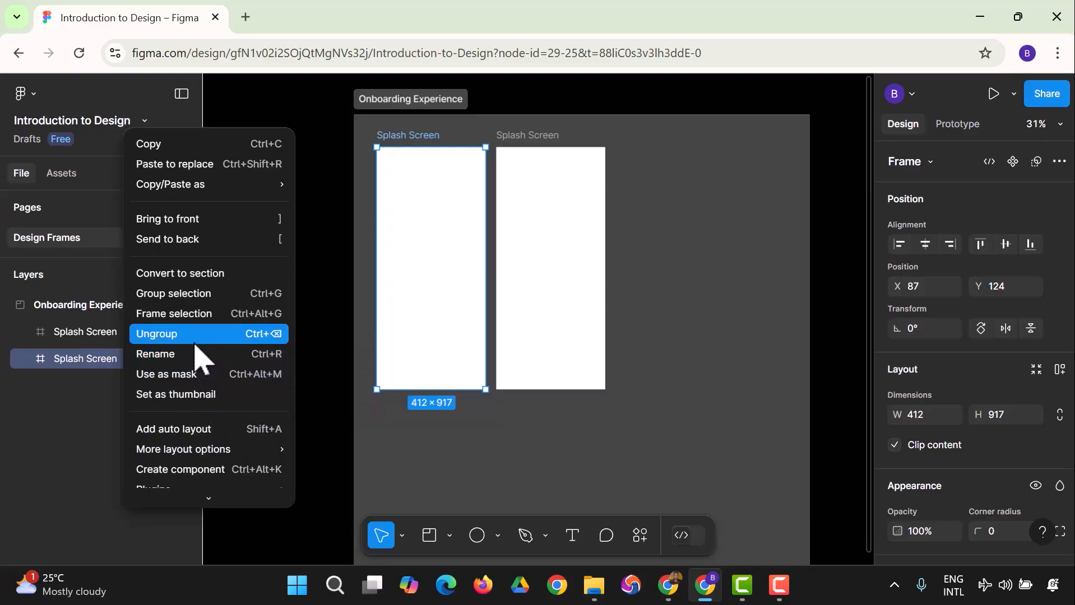
mouse_move(193, 196)
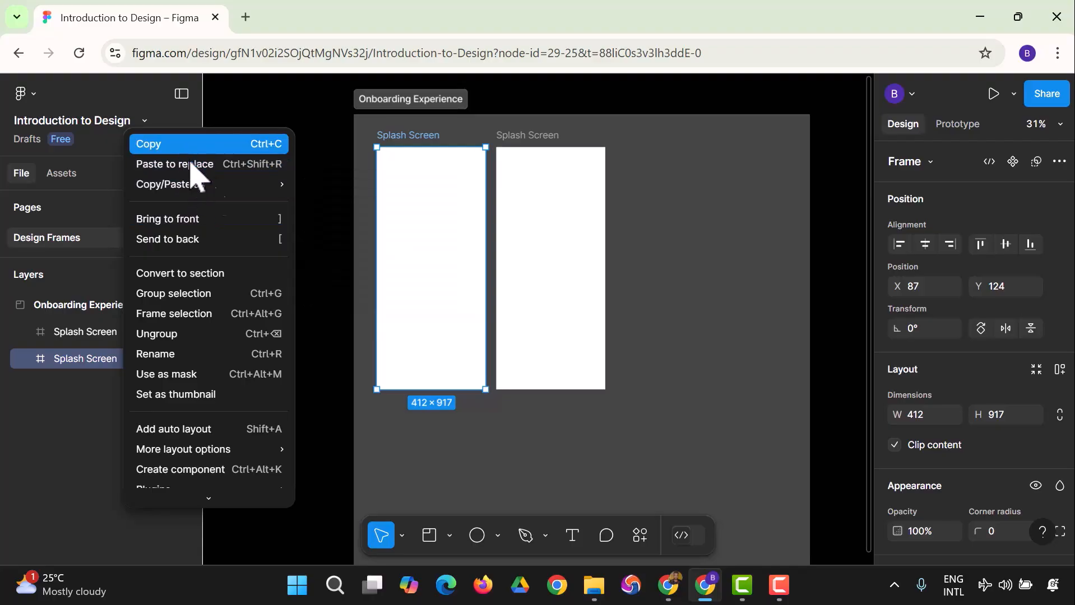
left_click(536, 404)
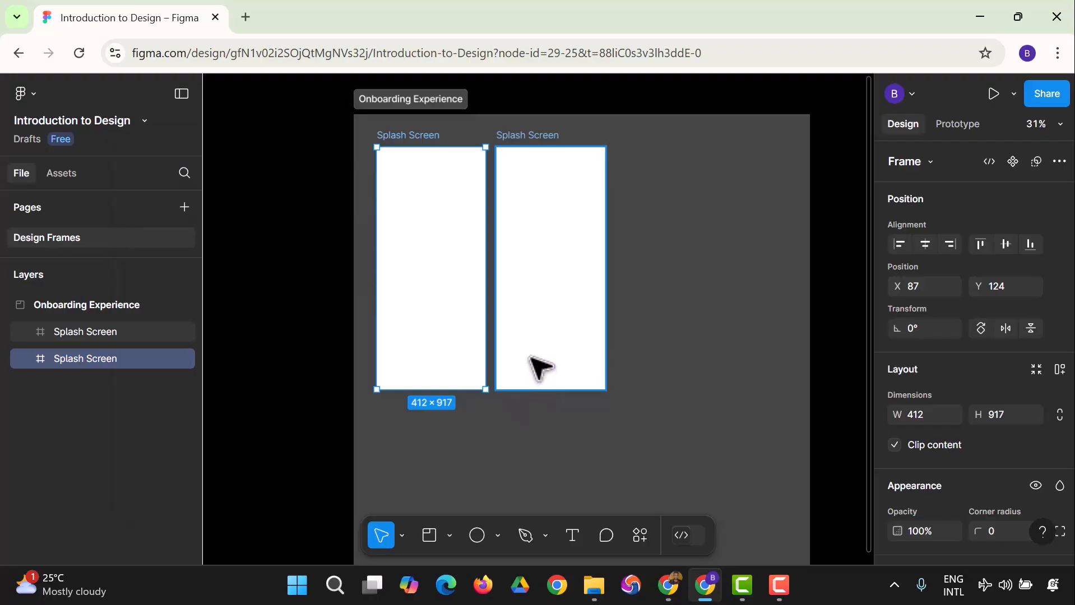
key("ctrl+v")
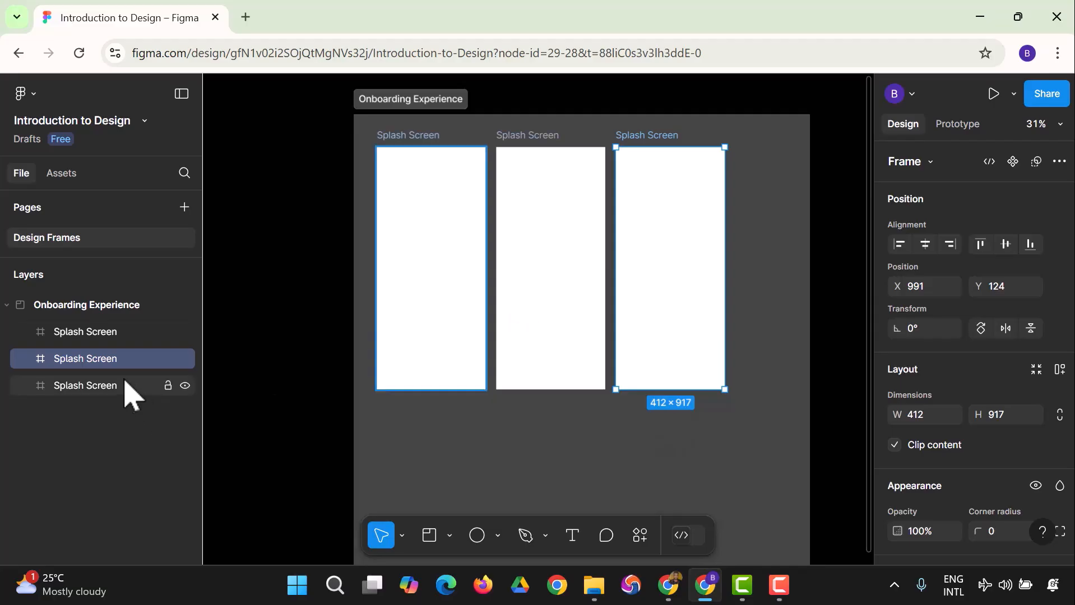
- Rename the newly pasted third frame as Screen 1
right_click(101, 366)
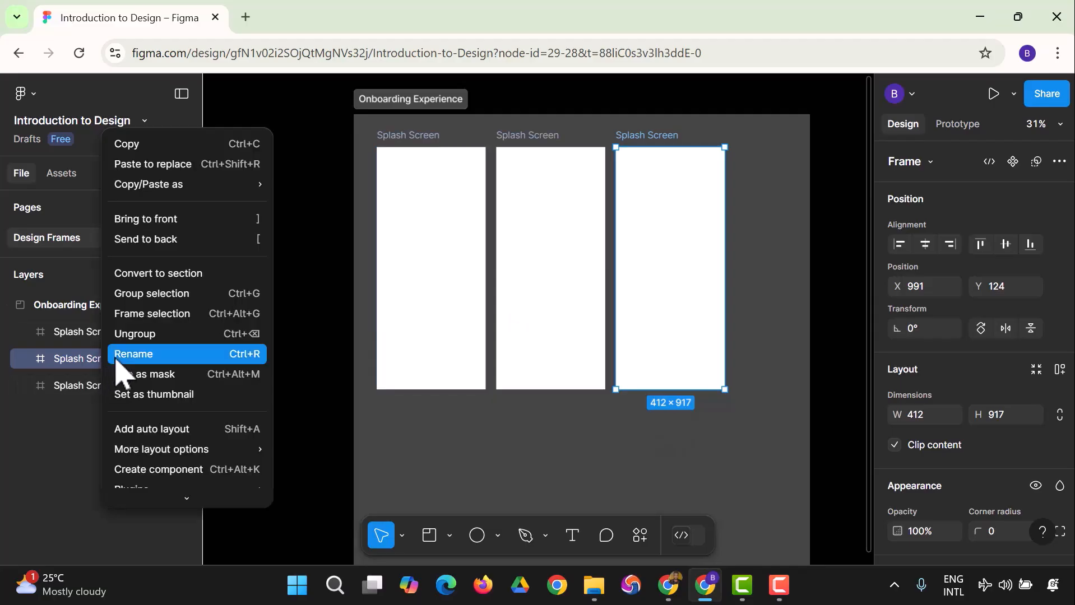
left_click(116, 360)
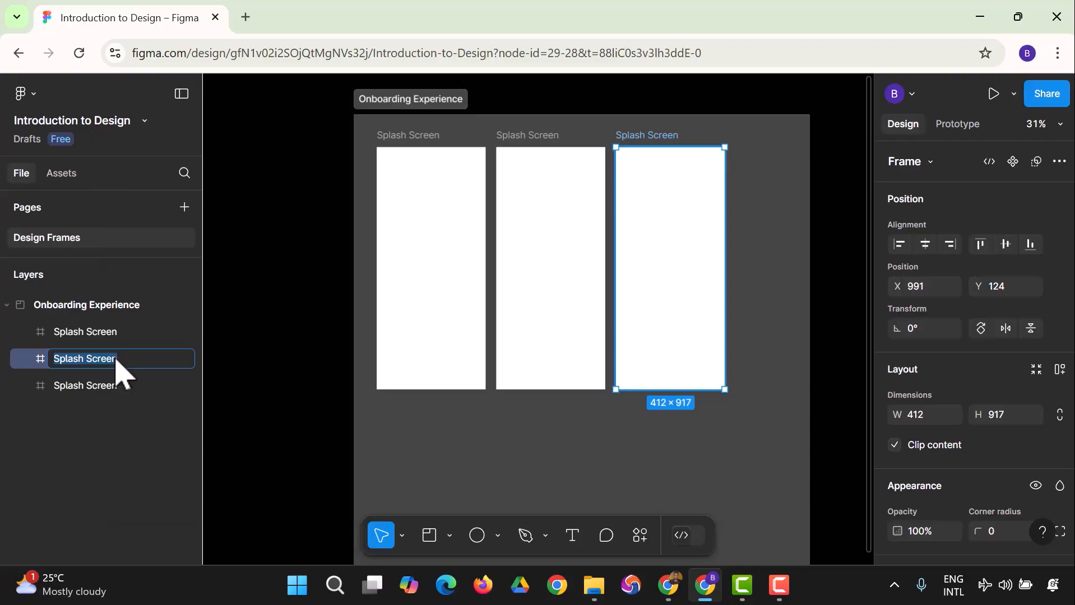
type("O")
key("BackSpace")
type("S")
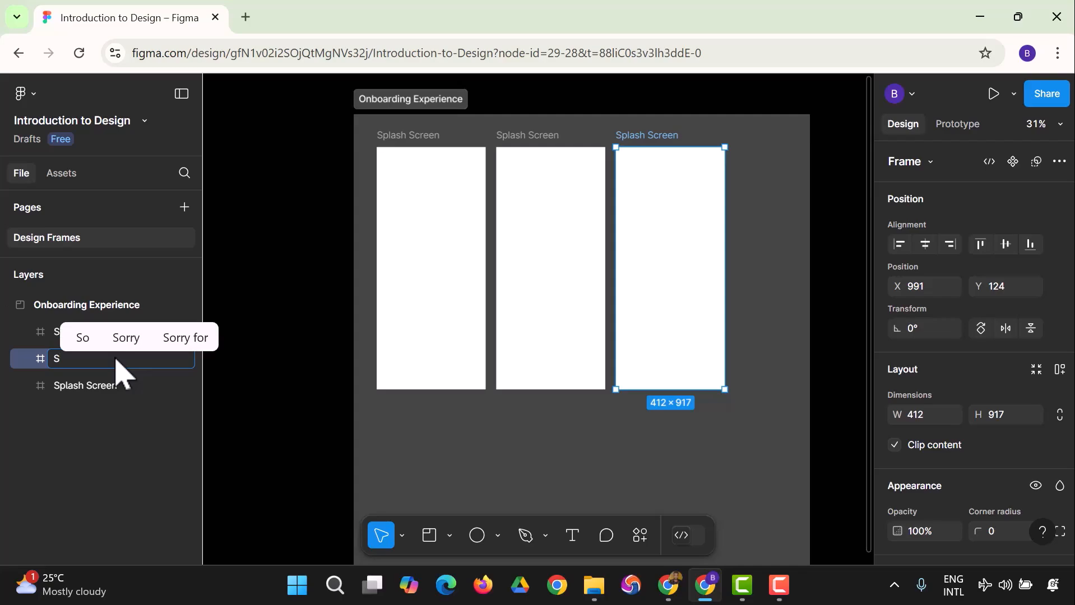
type("creen 1")
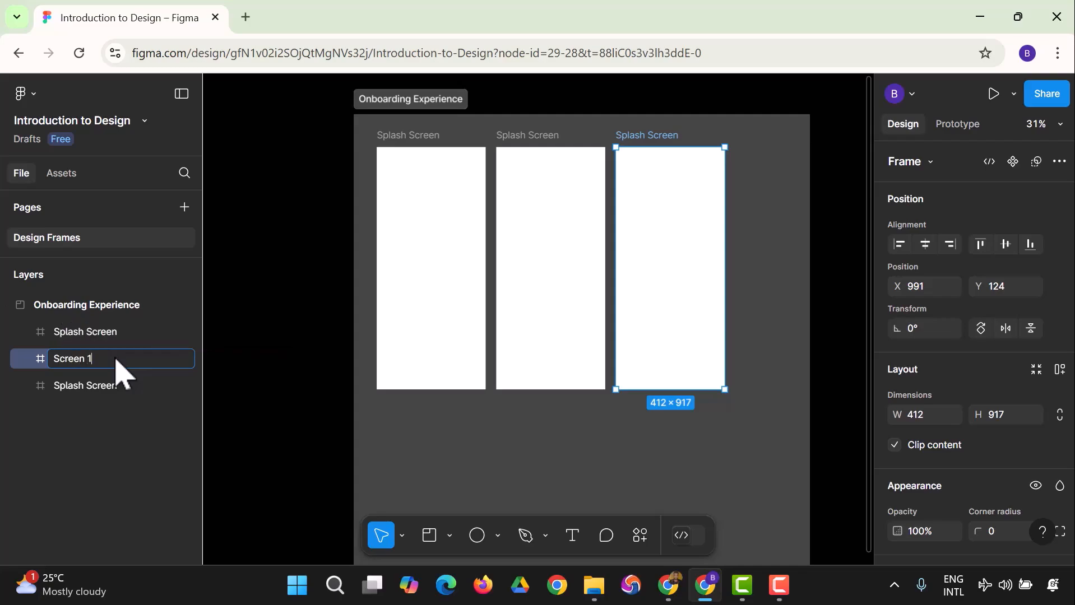
key("Return")
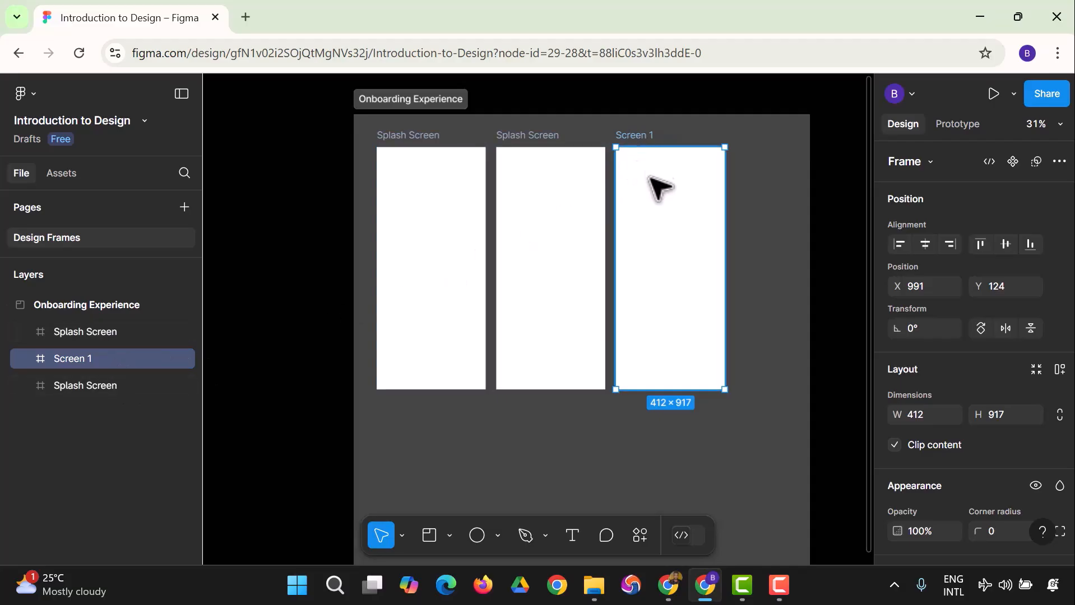
- Move Screen 1 to the middle of the row and the duplicate Splash Screen to its right at about X 1147, Y 165
left_click_drag(657, 208, 482, 262)
left_click_drag(555, 193, 709, 235)
left_click_drag(563, 299, 597, 234)
left_click_drag(696, 290, 702, 269)
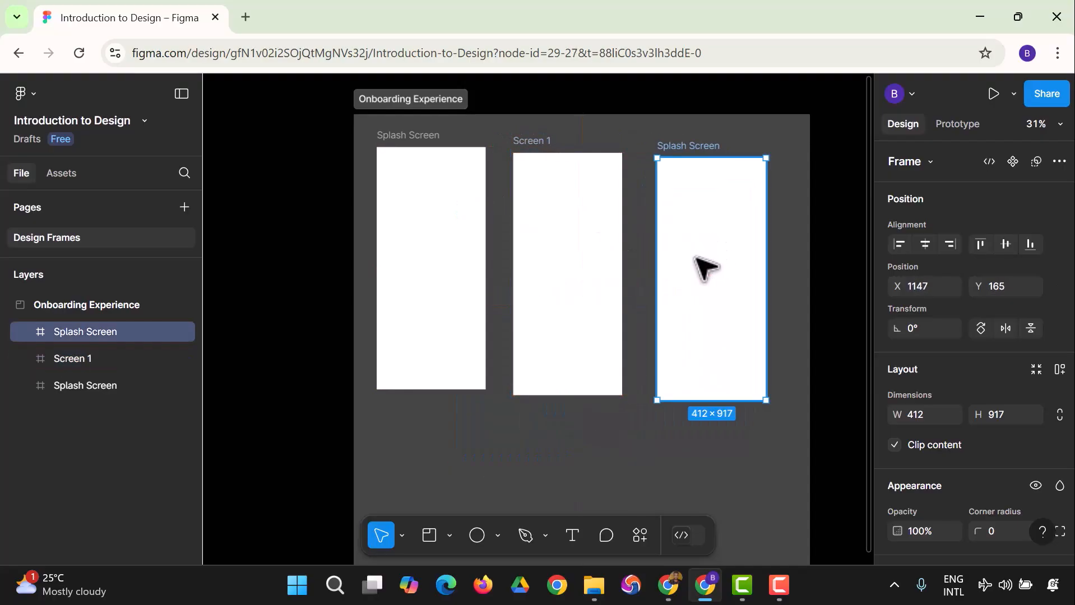
- Rename the duplicate Splash Screen frame to the right of Screen 1 as Screen 2
right_click(108, 331)
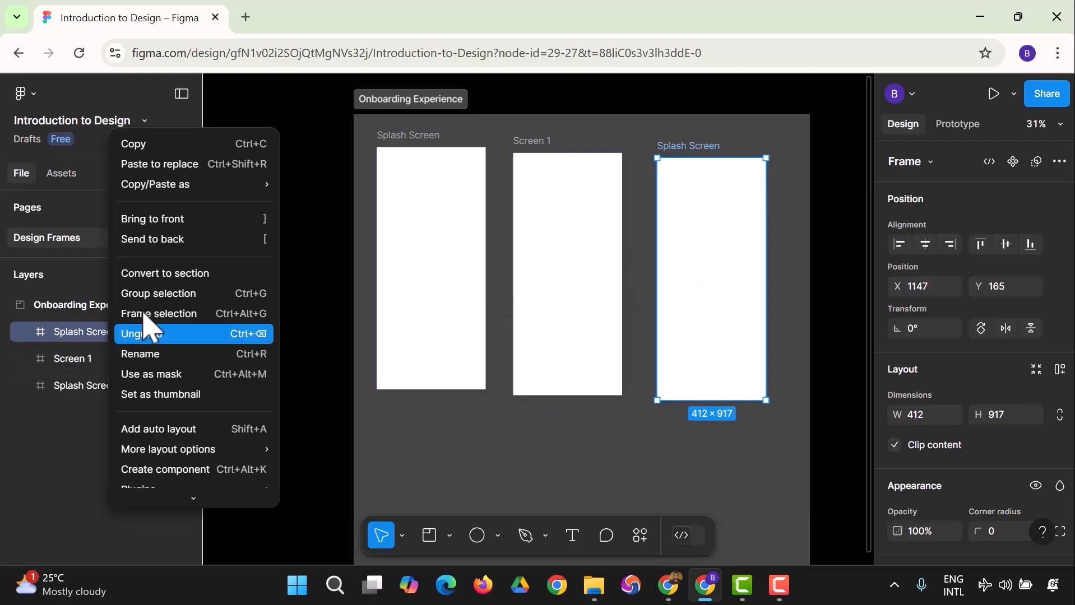
left_click(171, 355)
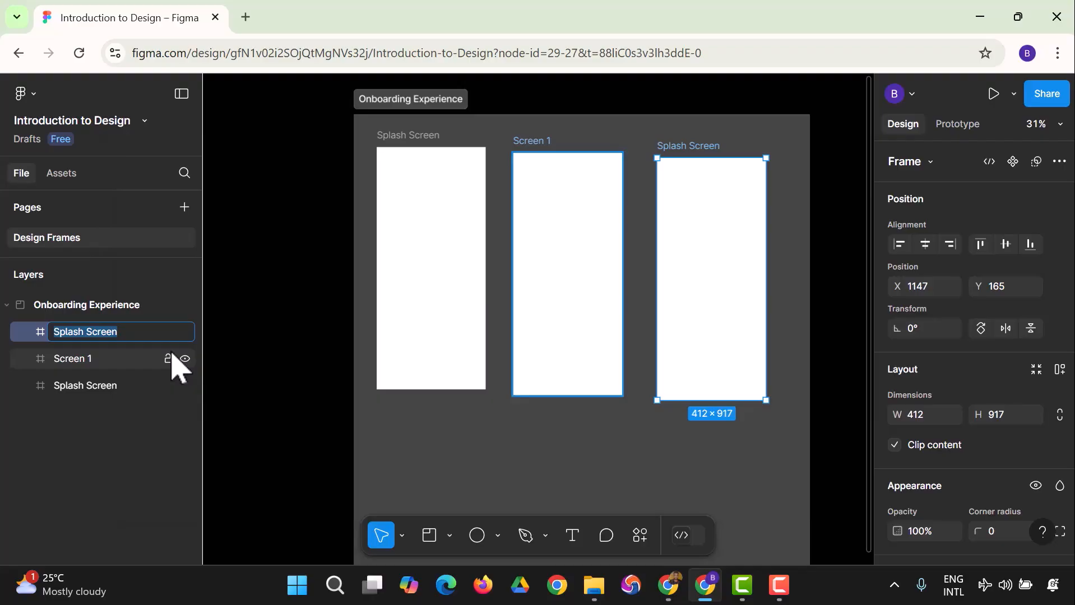
type("Screen 2")
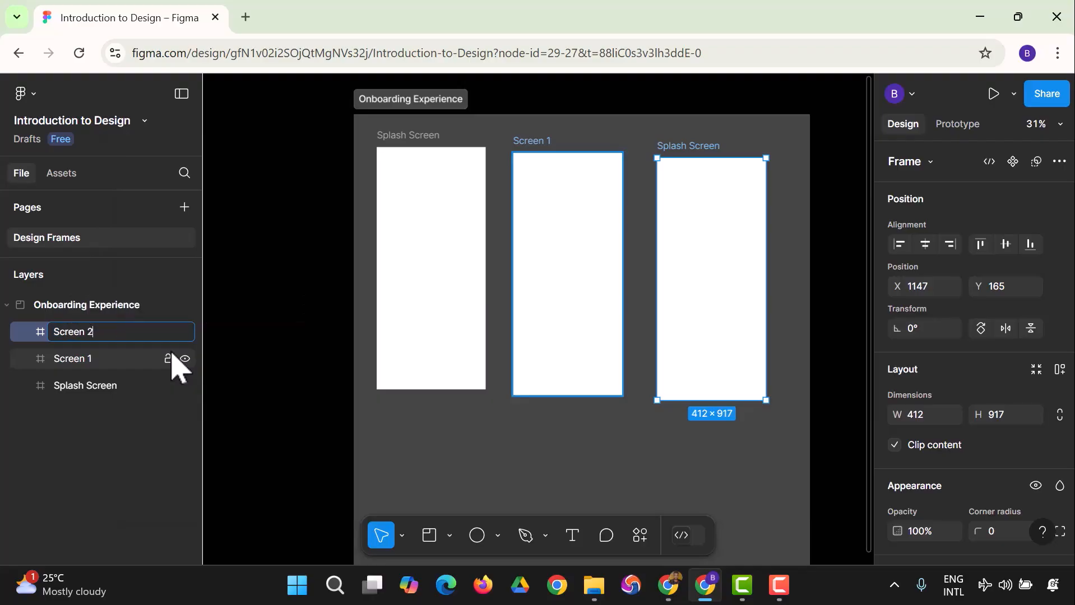
key("Return")
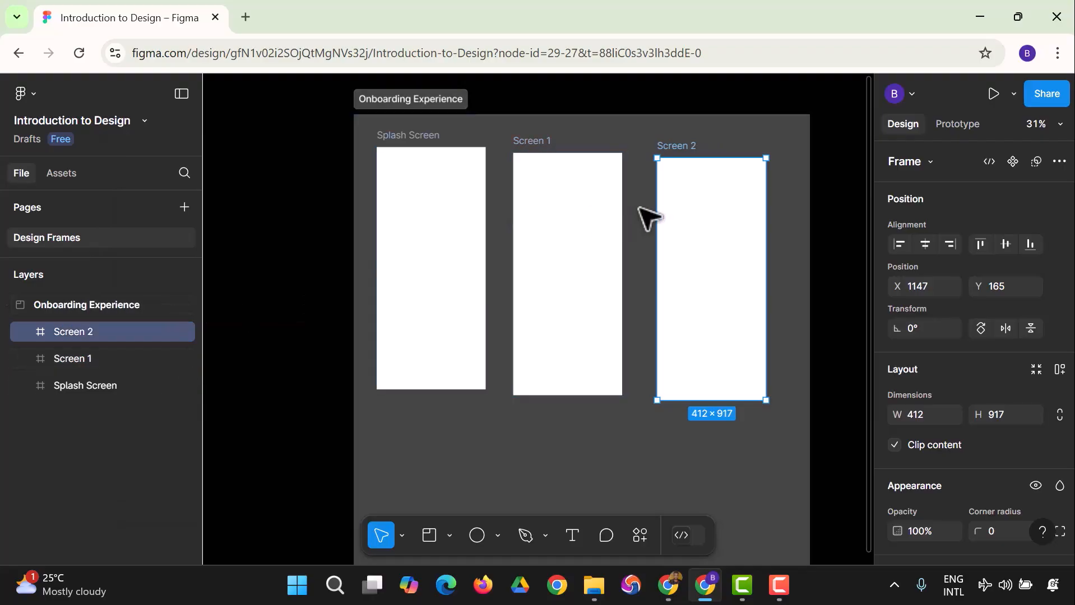
- Align the tops of Screen 1 and Screen 2 with the Splash Screen frame, placing Screen 2 at about X 1153, Y 124
left_click(546, 475)
left_click(437, 312)
mouse_move(592, 303)
left_mouse_down()
mouse_move(582, 296)
mouse_move(594, 297)
left_mouse_up()
left_click_drag(689, 292, 701, 273)
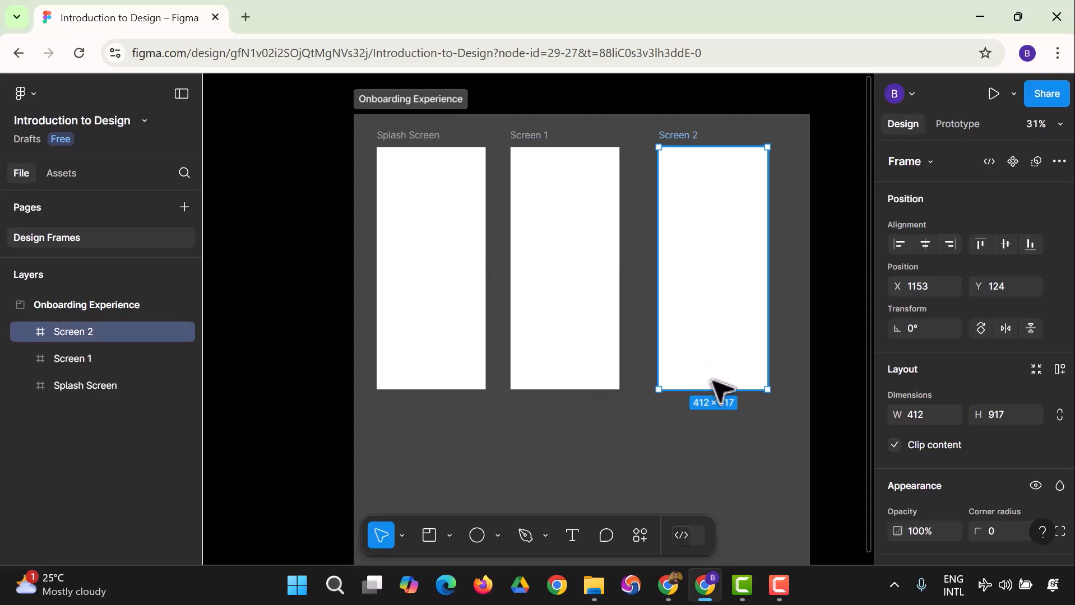
- Shrink the Onboarding Experience section around its three frames to about 1722×1127 and deselect it
scroll(717, 387, "down", 1)
left_click(732, 438)
left_click(757, 491)
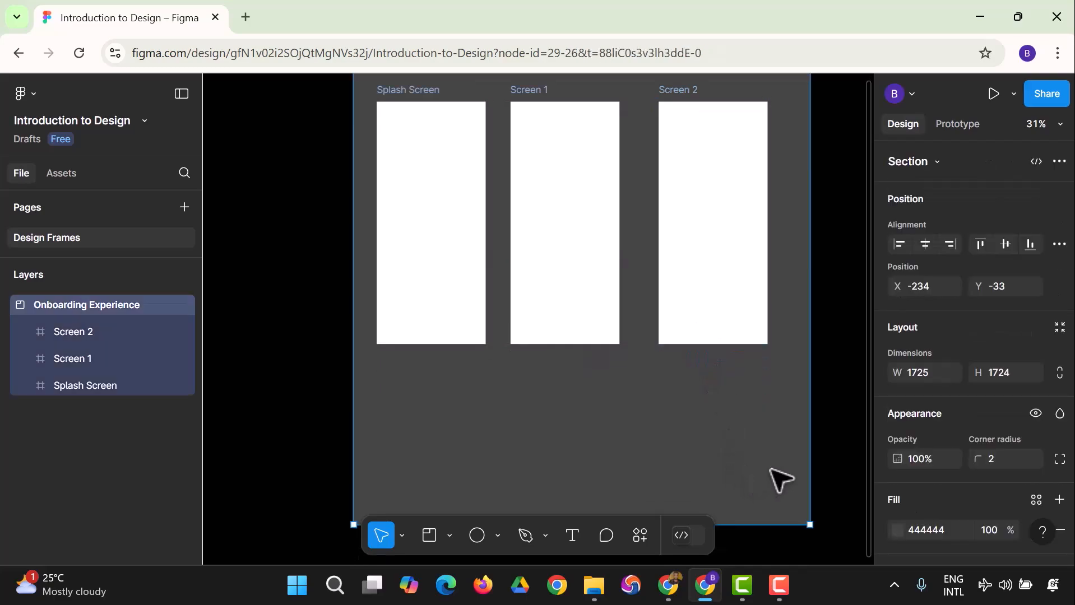
left_click_drag(812, 526, 809, 367)
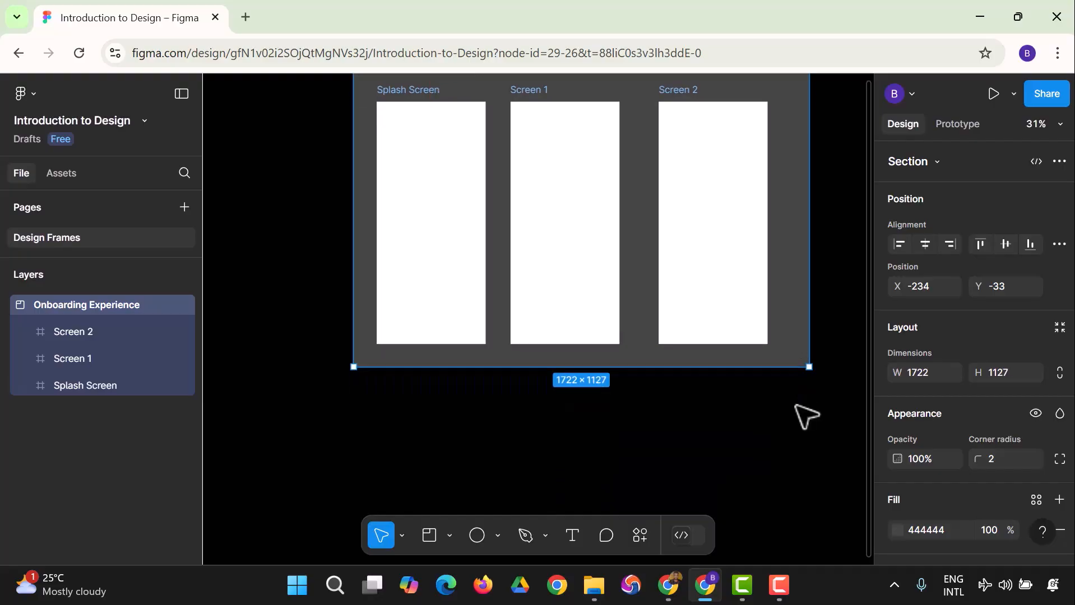
left_click(162, 489)
- Draw a new section of about 1639×1698 directly below the Onboarding Experience section and deselect it
left_click(450, 536)
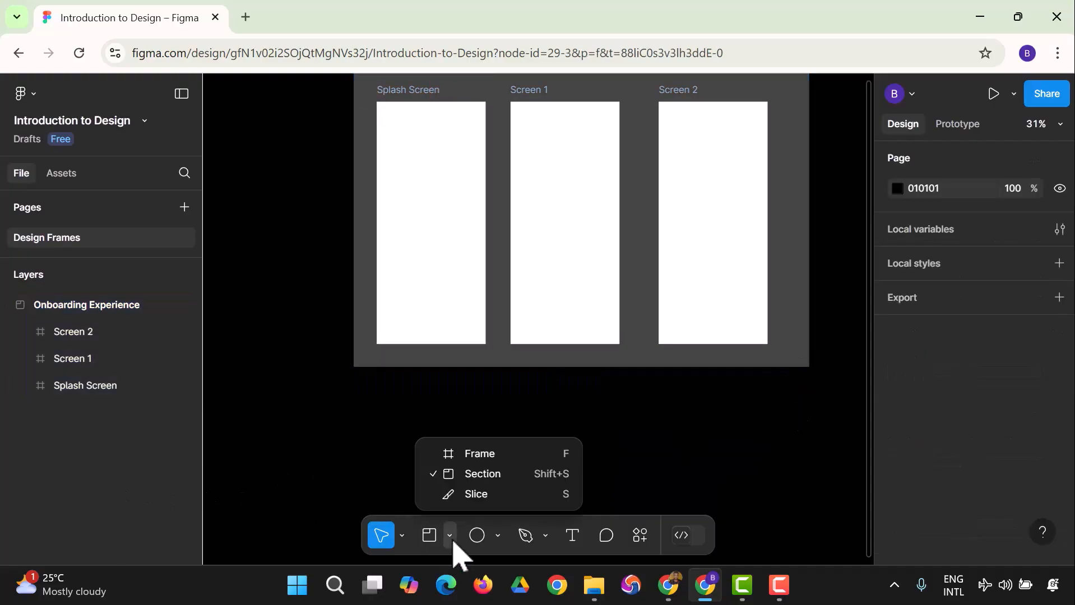
left_click(481, 475)
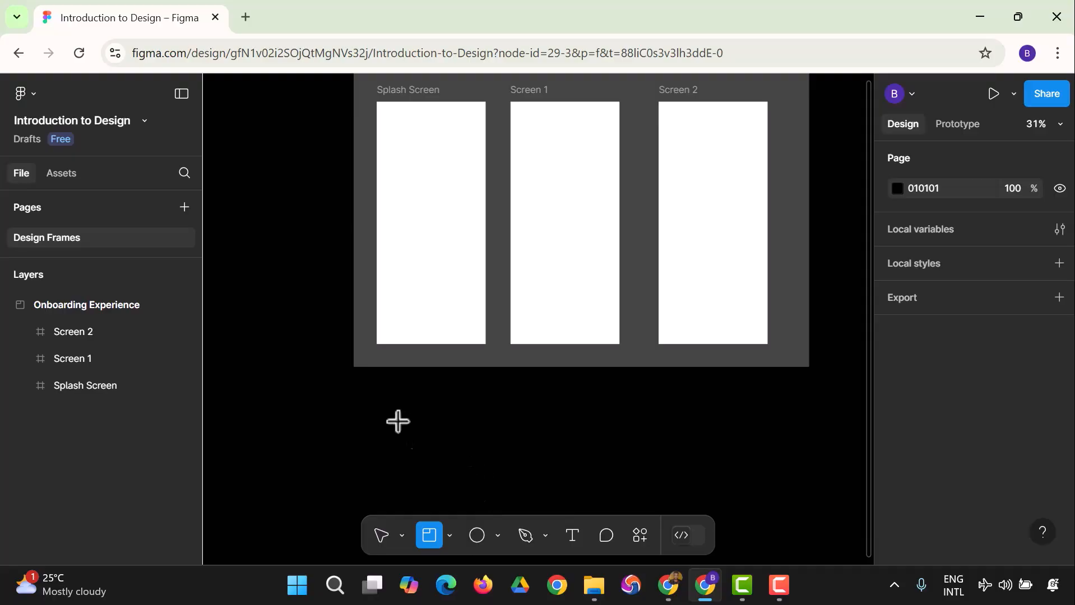
left_click_drag(353, 387, 787, 489)
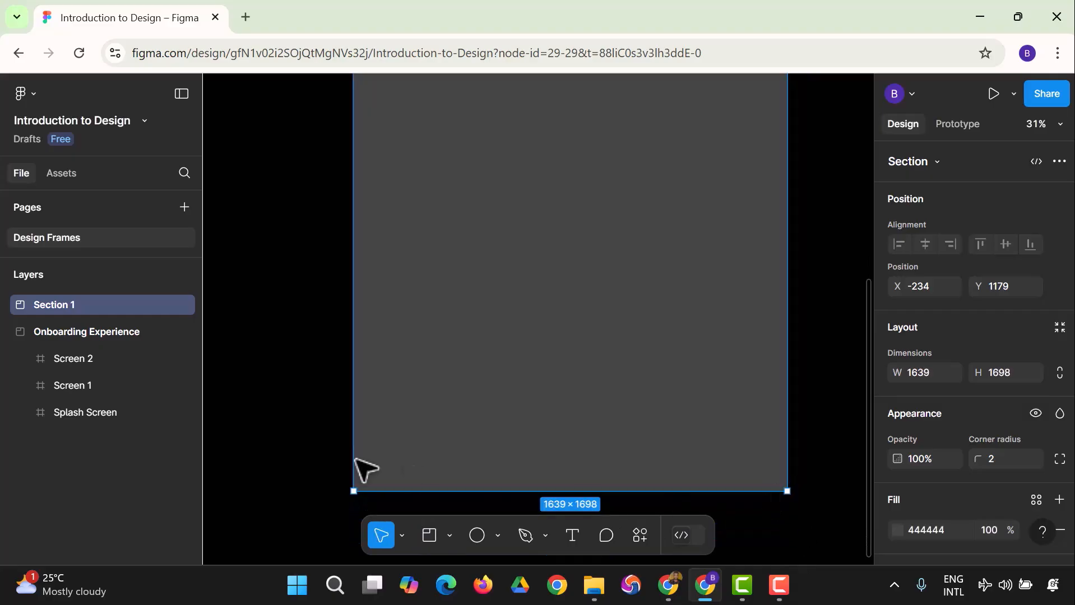
scroll(334, 448, "up", 5)
left_click(298, 373)
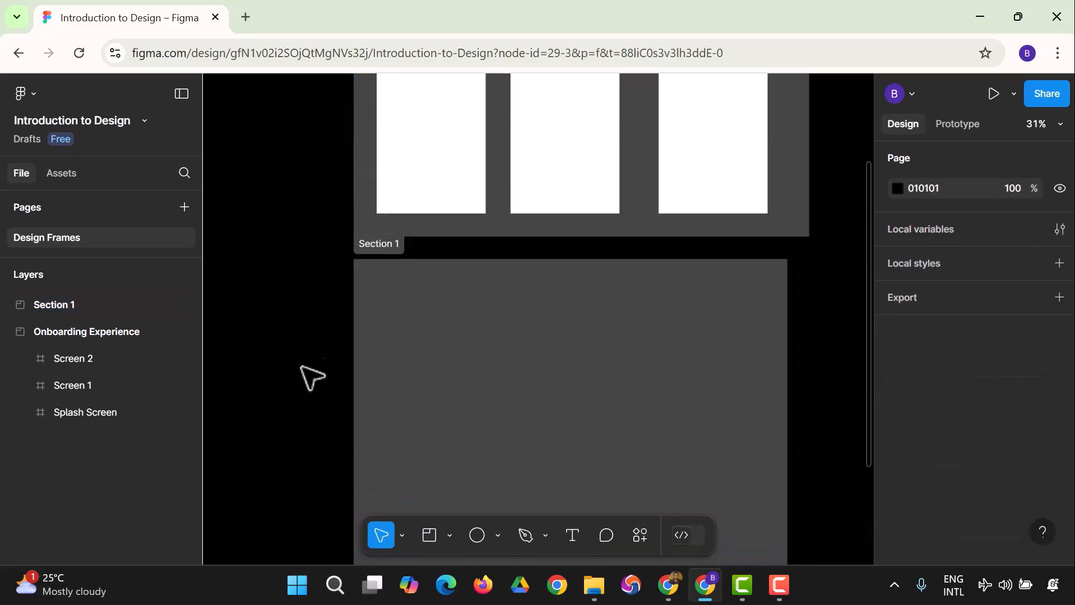
- Rename the new section below Onboarding Experience as Home Panel
left_click(379, 250)
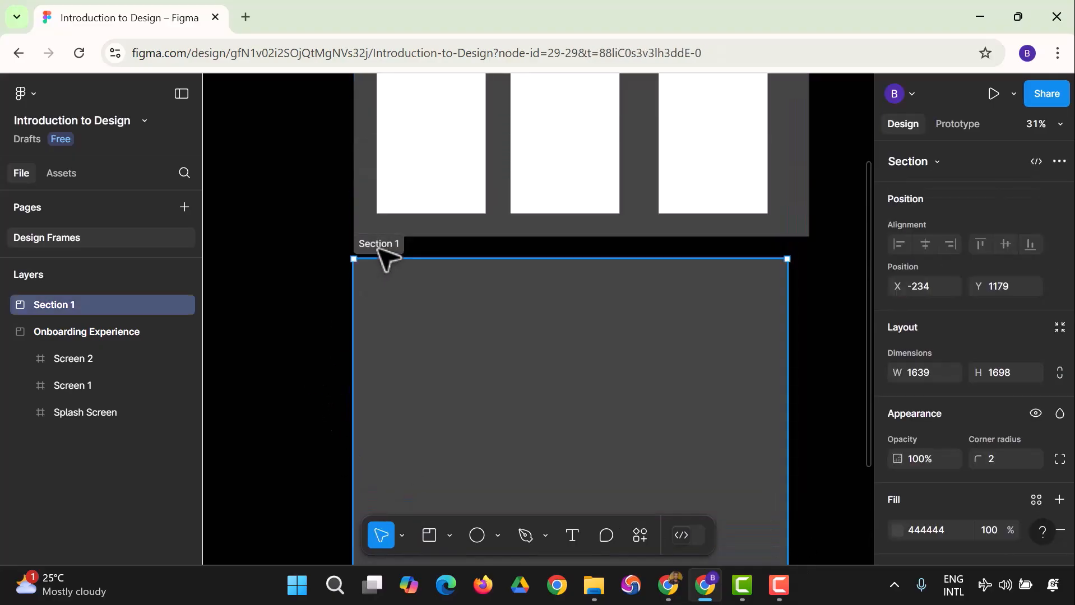
right_click(71, 306)
mouse_move(123, 423)
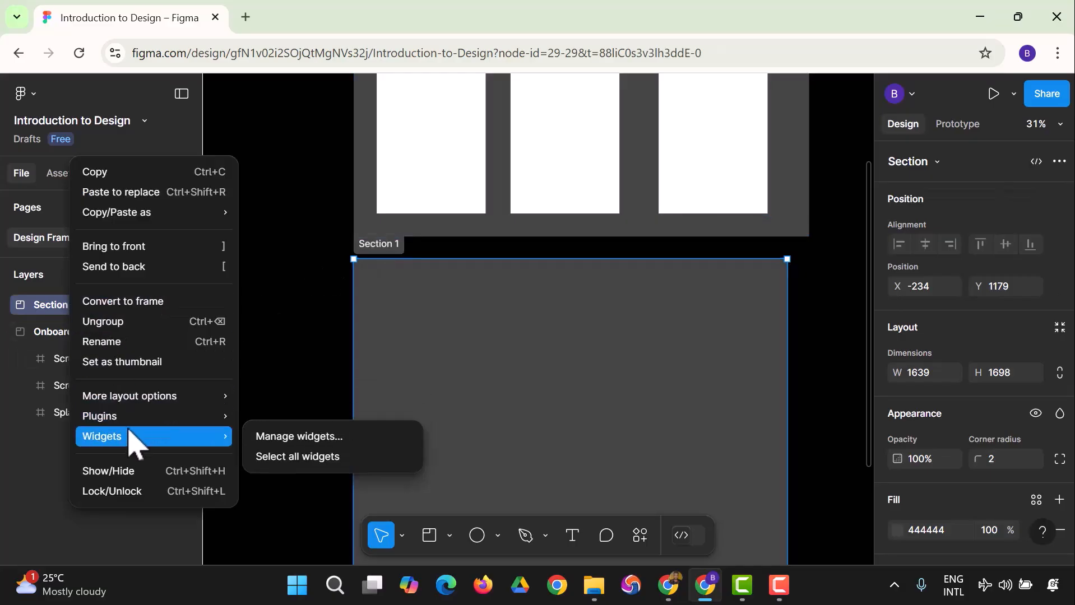
left_click(125, 342)
type("H")
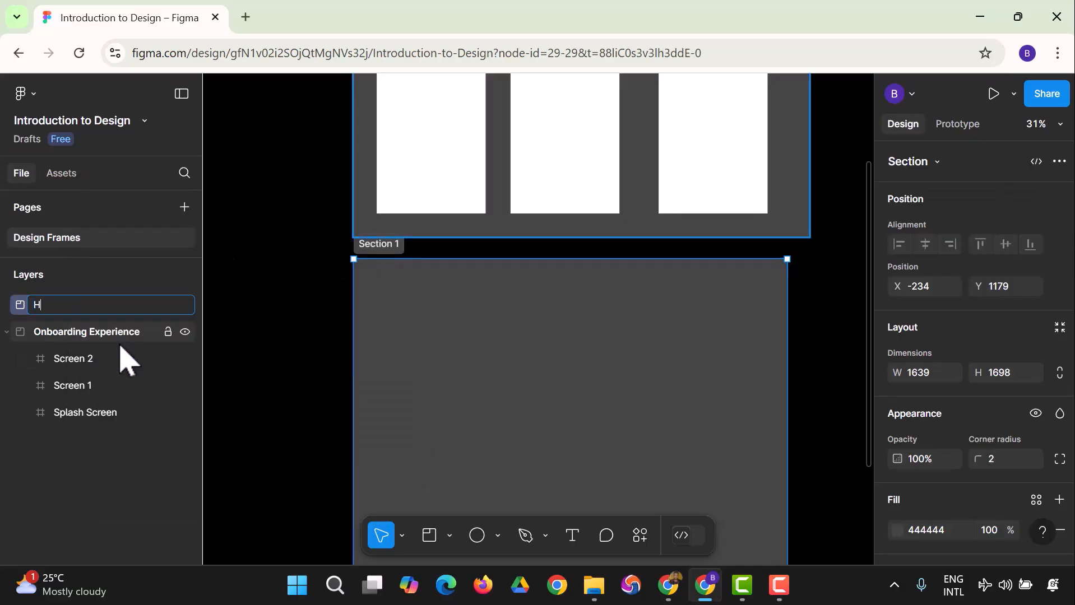
type("ome Panel")
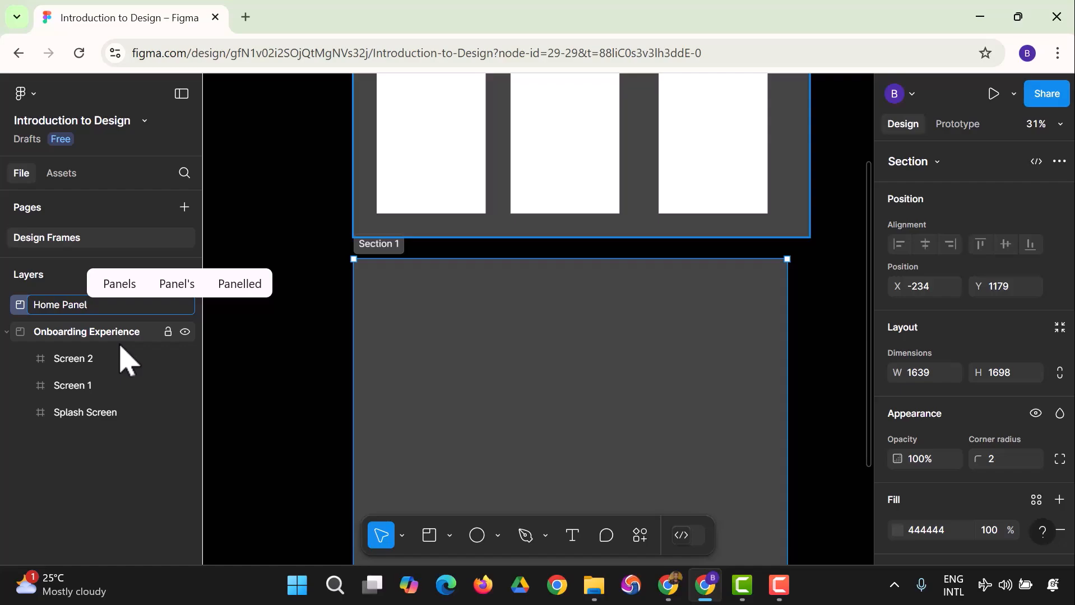
key("Return")
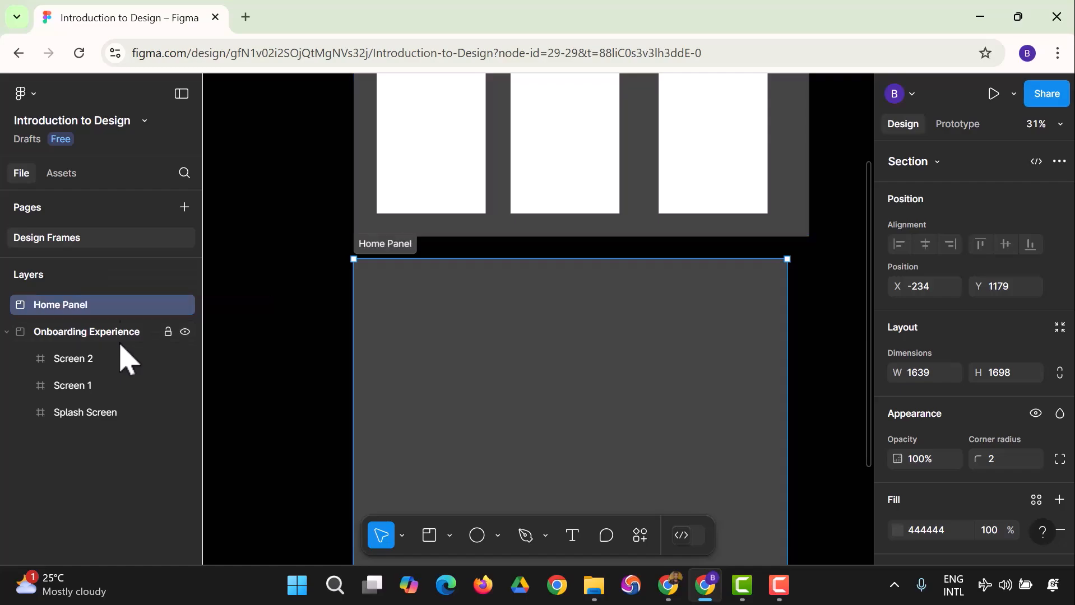
left_click(255, 308)
- Move the Home Panel section to the right of Onboarding Experience at about X 1612, Y -33, widening it to about 1672
left_click_drag(434, 319, 432, 345)
scroll(324, 357, "up", 4)
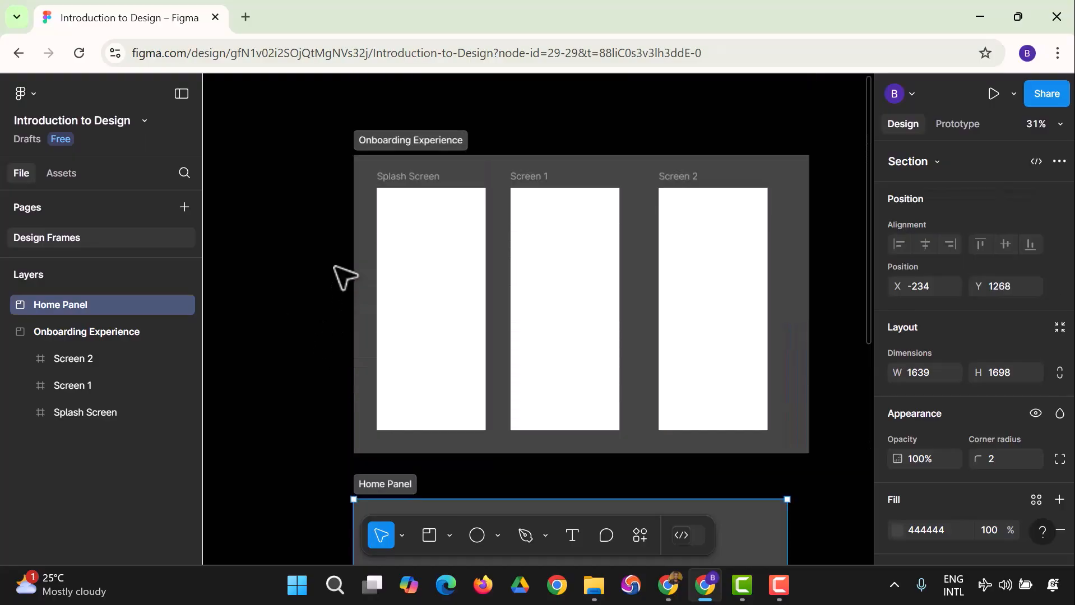
scroll(360, 250, "down", 5)
scroll(359, 243, "down", 3)
left_click_drag(352, 324, 497, 319)
left_click_drag(599, 291, 701, 286)
scroll(689, 390, "down", 1)
scroll(689, 390, "down", 4)
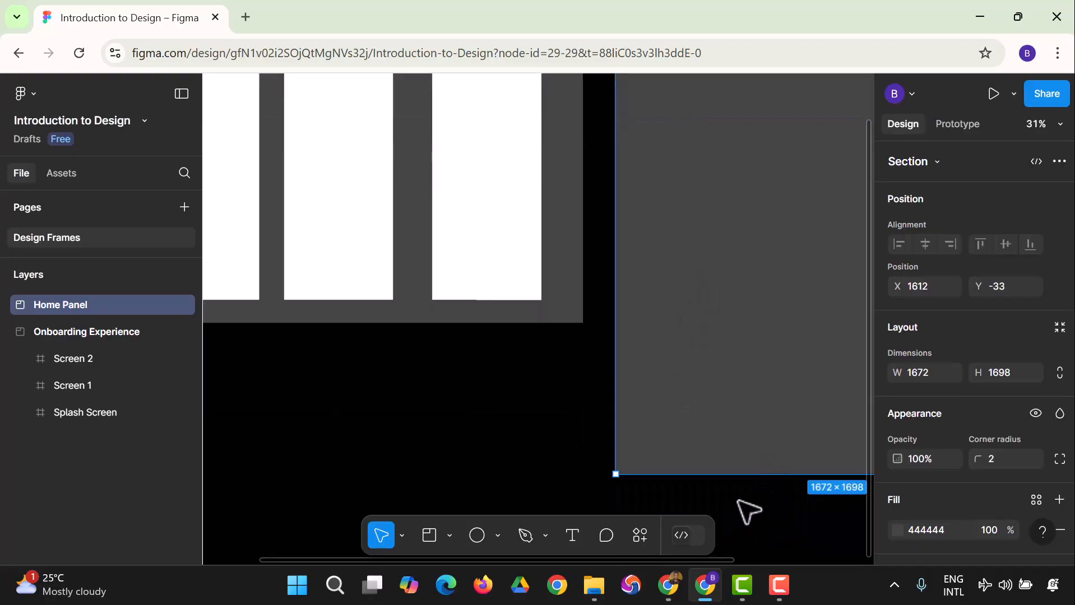
- Shorten the Home Panel section to a height of 1127 so its bottom edge lines up with Onboarding Experience
left_click_drag(729, 560, 799, 564)
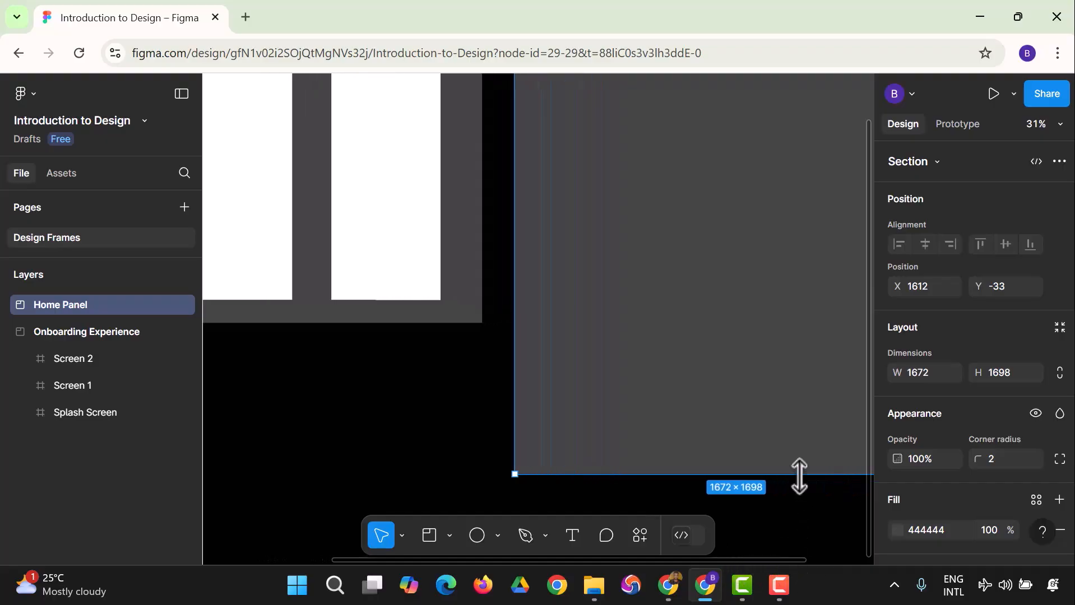
left_click_drag(799, 469, 785, 321)
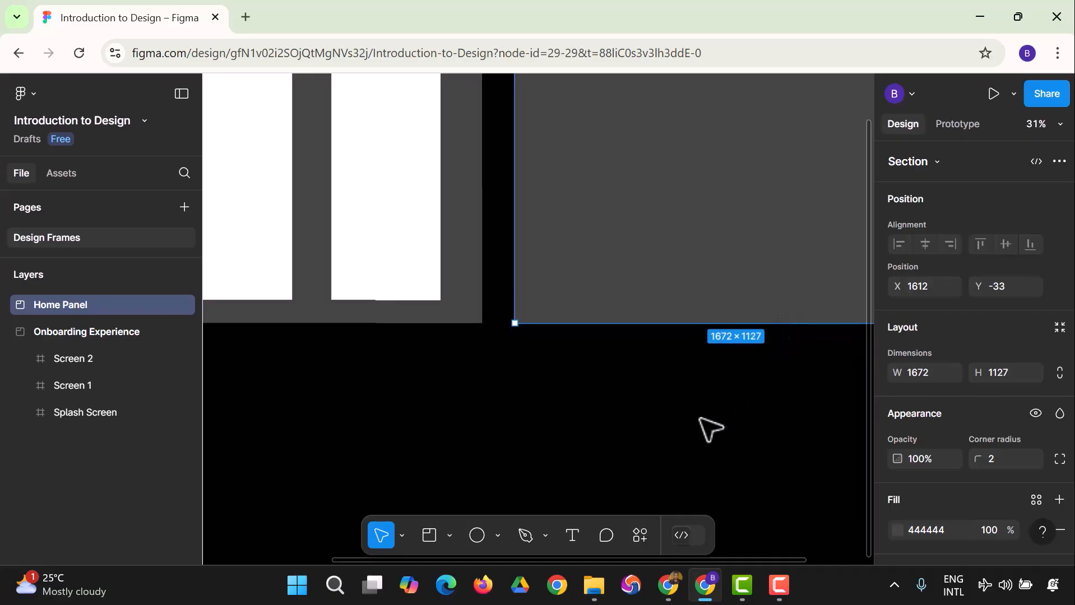
scroll(633, 429, "up", 1)
scroll(633, 429, "up", 5)
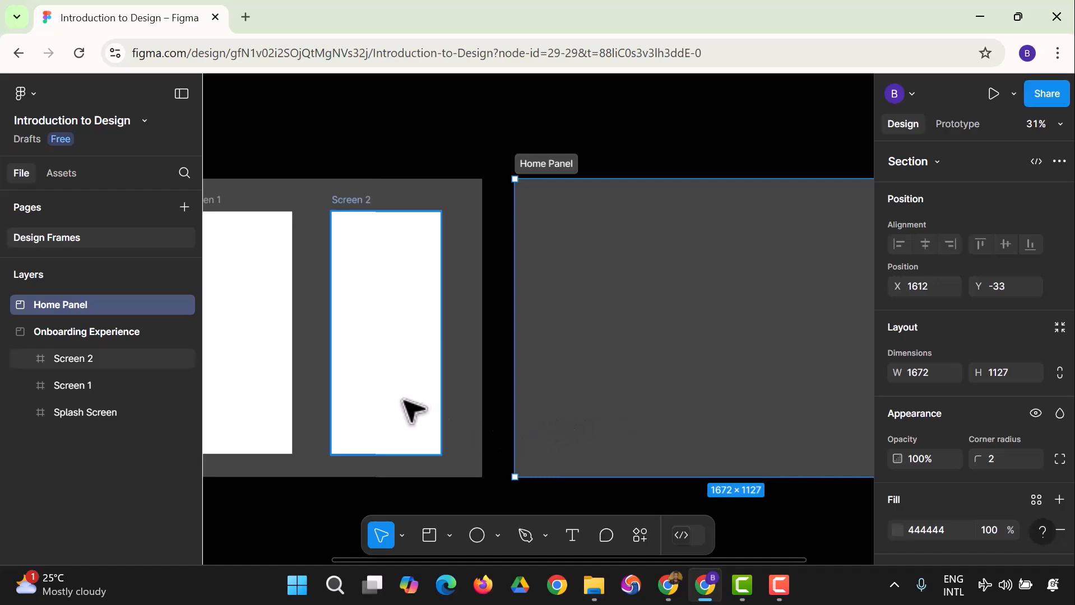
- Switch the region tool from Section to Slice
left_click(449, 535)
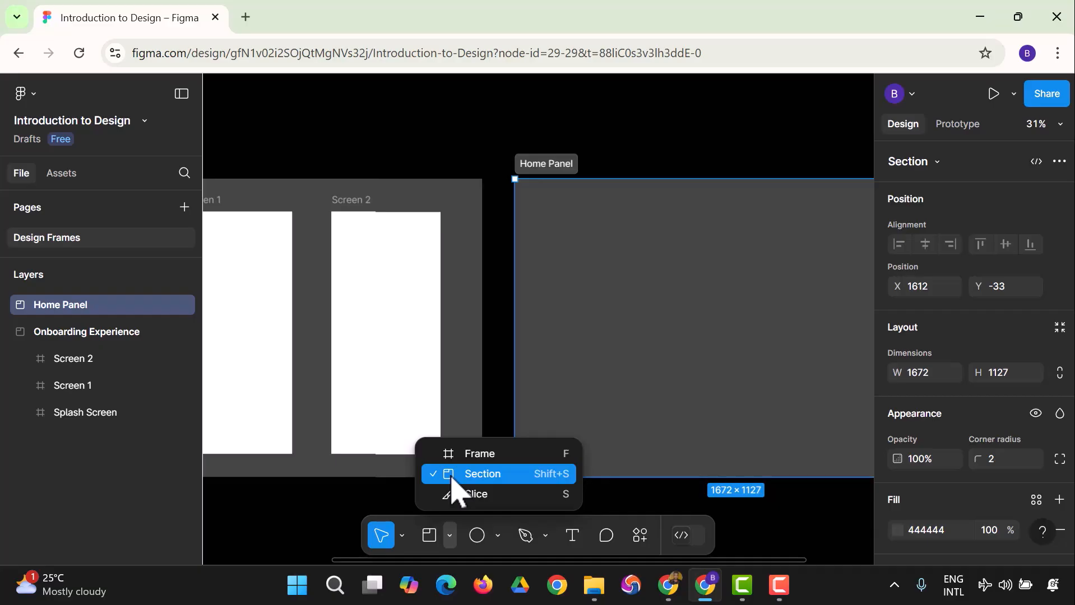
left_click(453, 538)
left_click(454, 539)
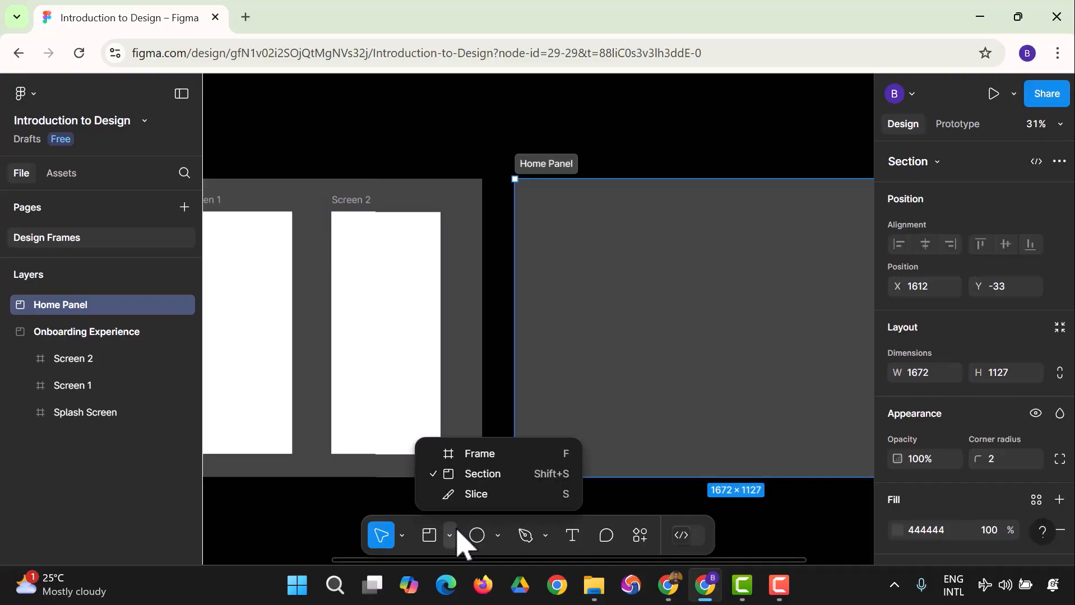
left_click(473, 495)
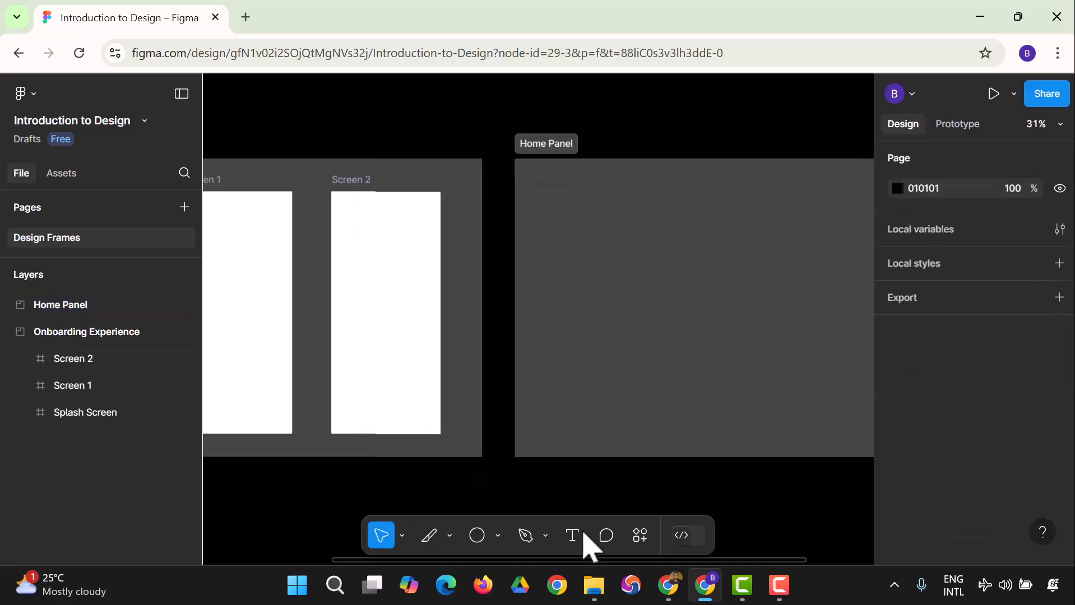
- Add the text "A" inside the Screen 1 frame at about X 248, Y 440
left_click(579, 534)
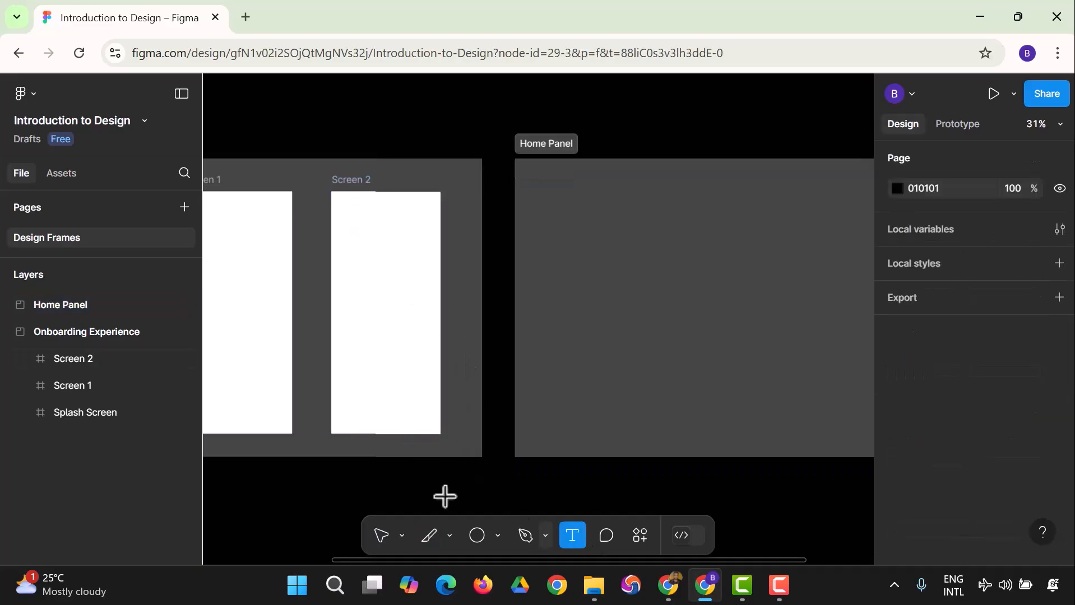
left_click(250, 310)
type("A")
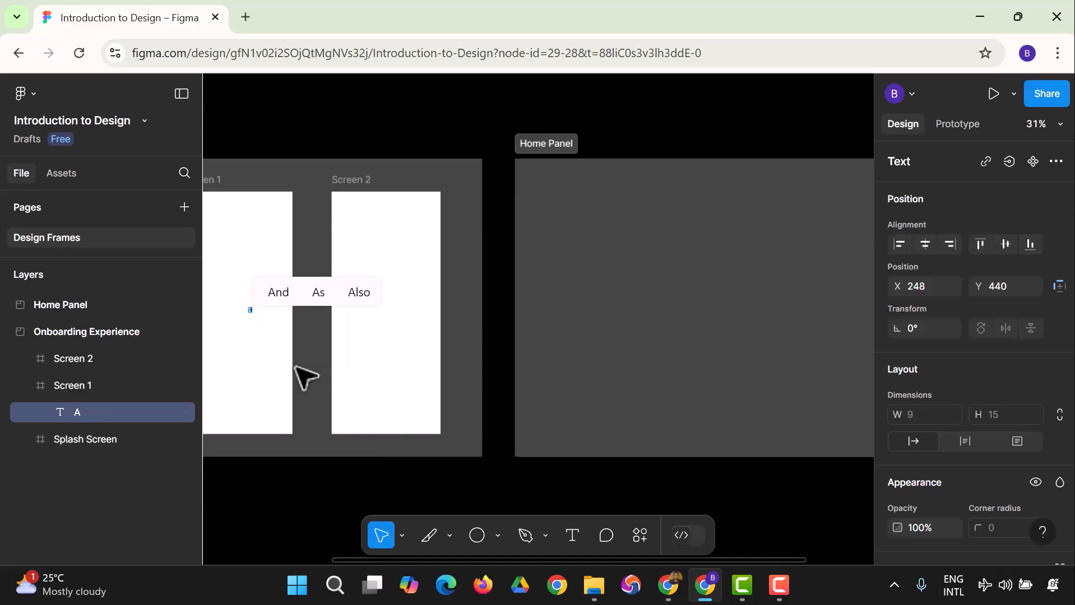
key("Escape")
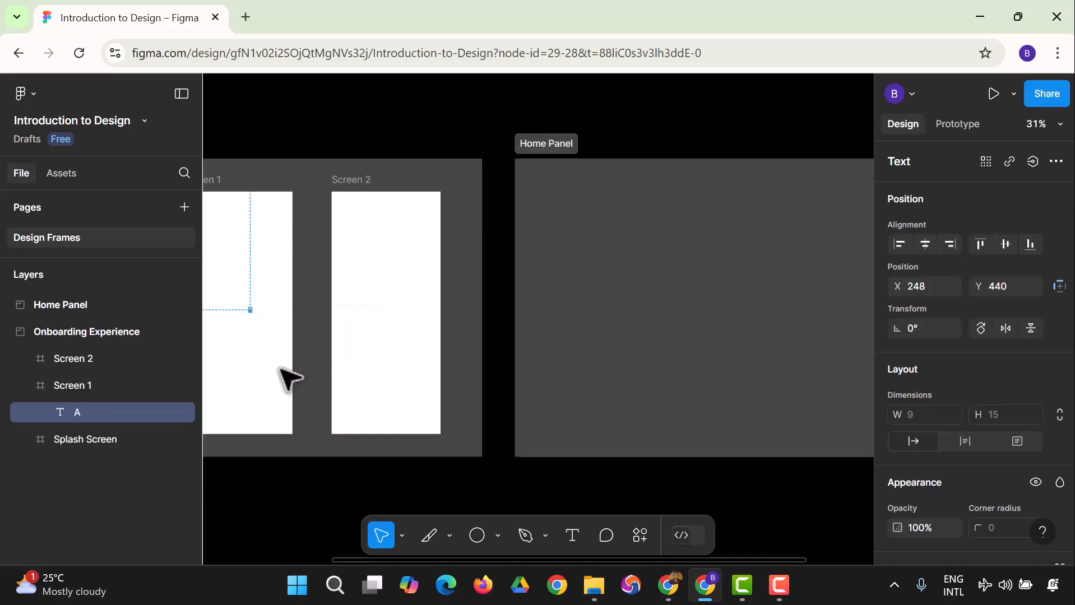
- Add the text "B" inside the Screen 2 frame at about X 76, Y 414
left_click(352, 364)
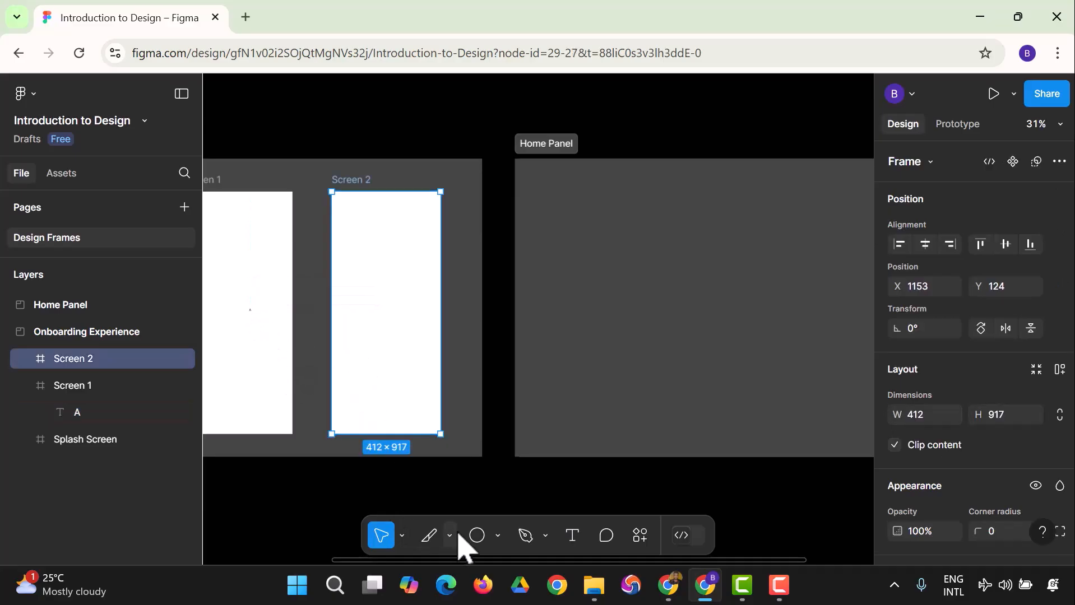
left_click(572, 535)
left_click(352, 305)
type("B")
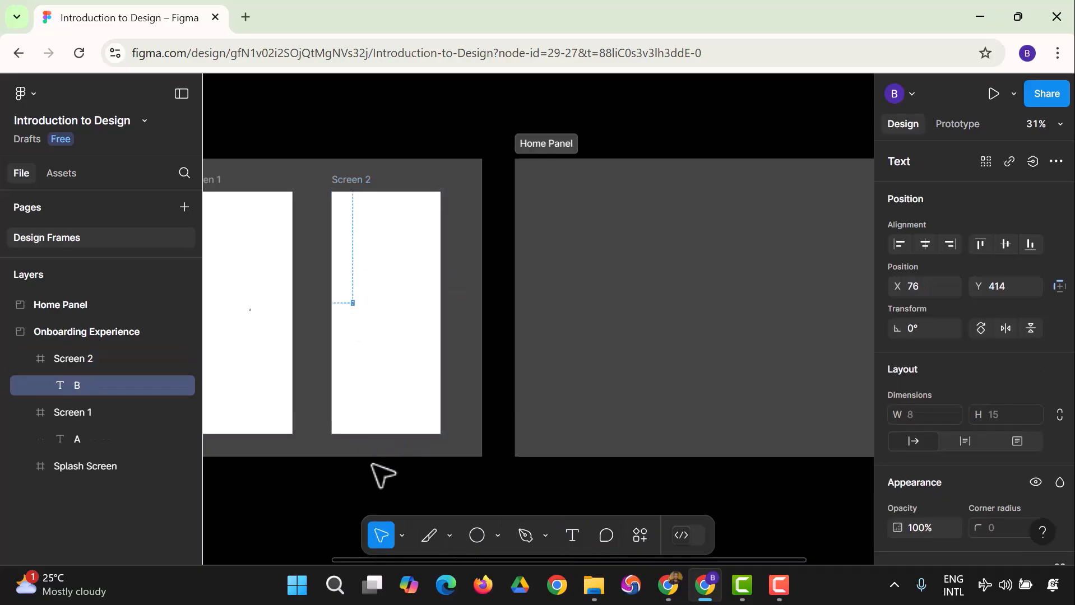
- At 100% zoom, enlarge the text box of the letter A in Screen 1 to about 68×125
left_click(1057, 125)
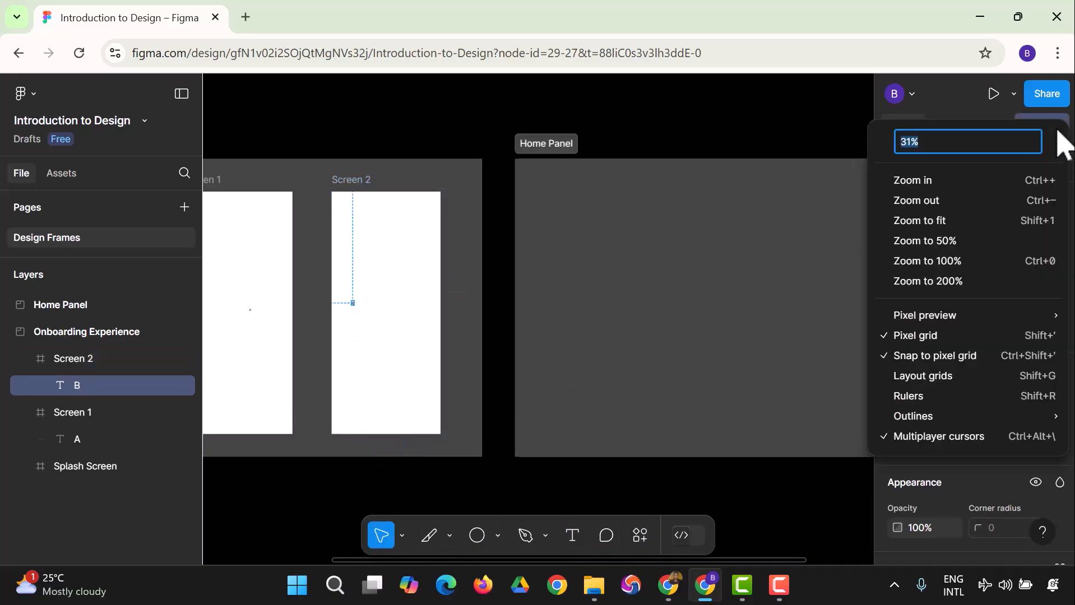
left_click(978, 220)
left_click(1044, 124)
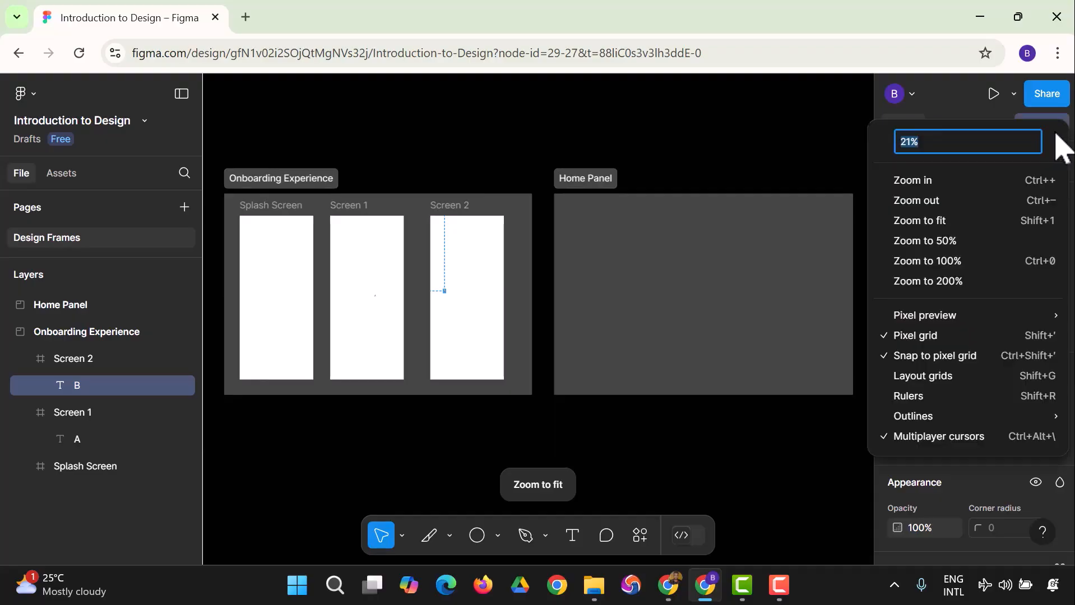
left_click(995, 260)
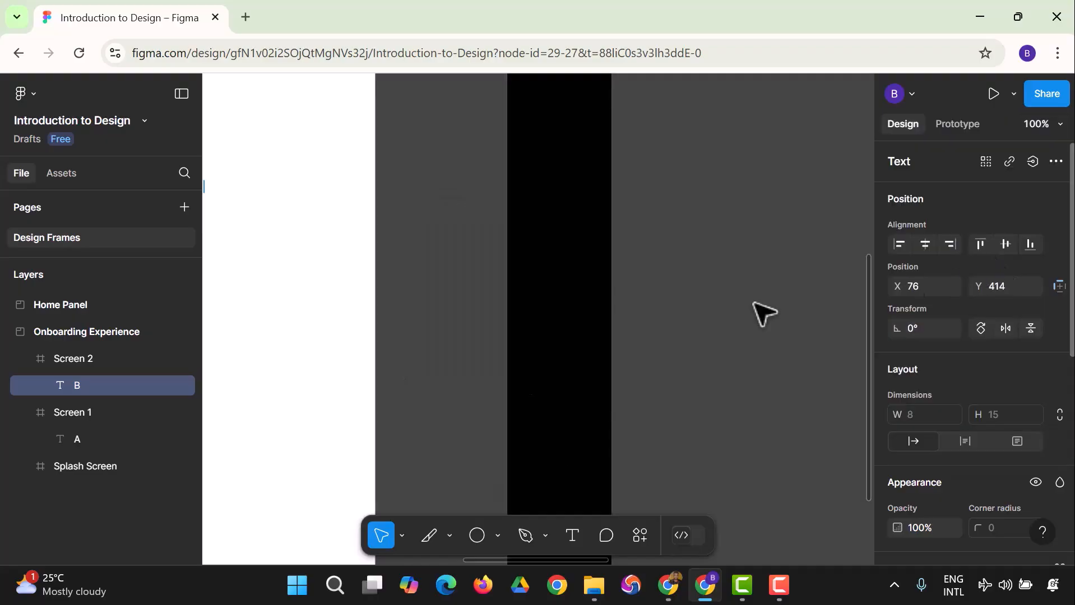
left_click_drag(565, 560, 455, 560)
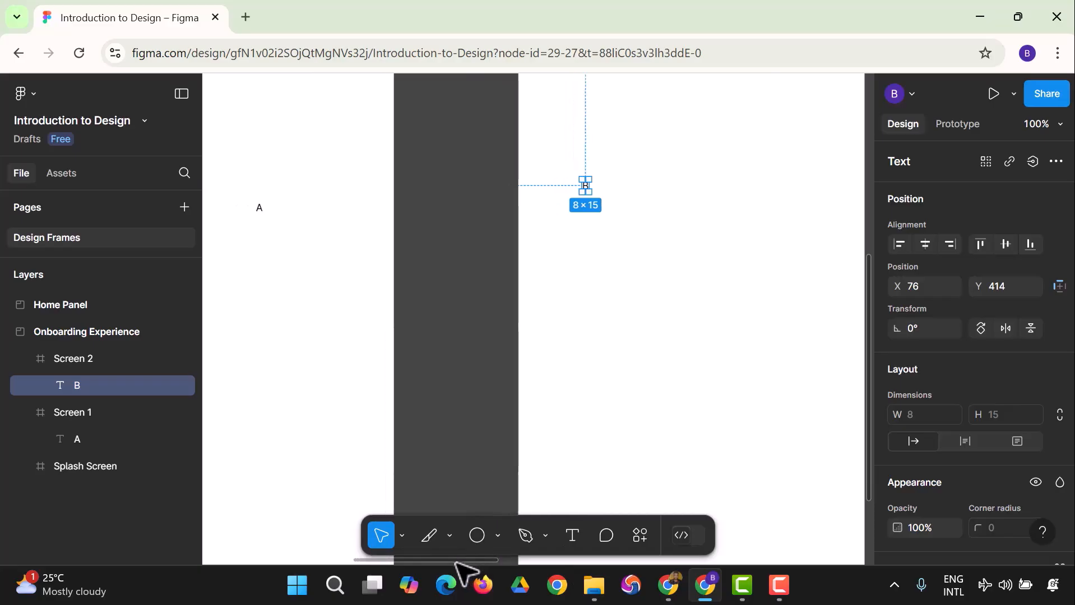
left_click(259, 209)
left_click_drag(263, 215, 313, 306)
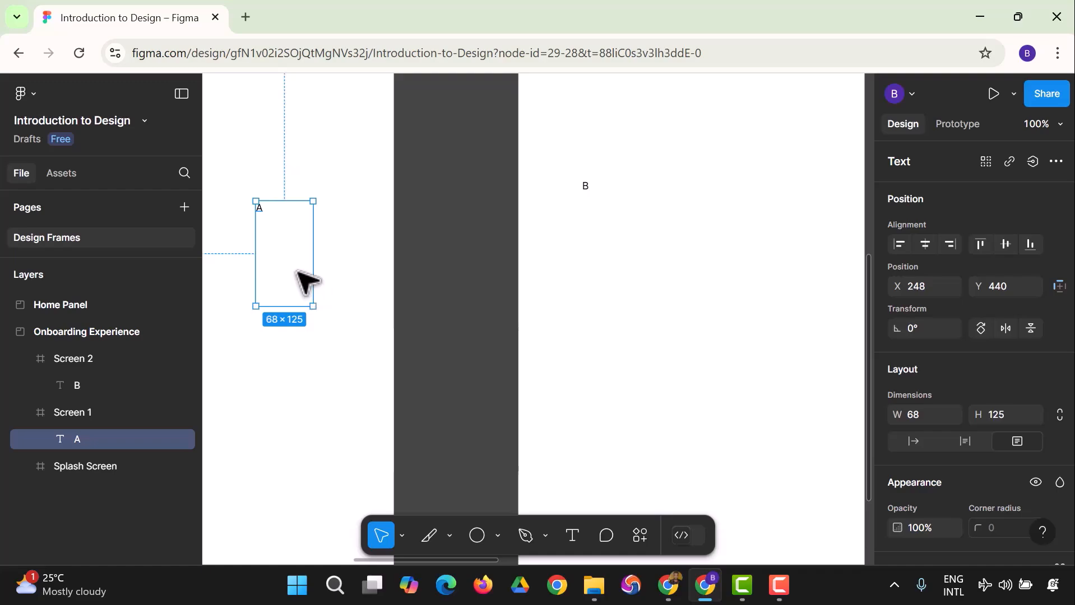
key("Escape")
left_click(263, 207)
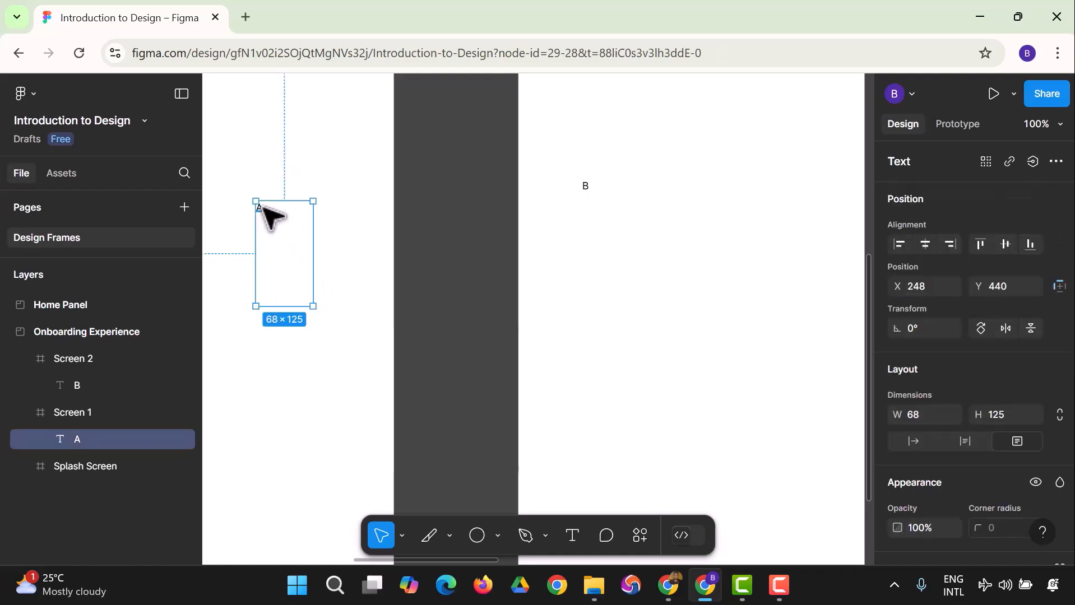
- Set the font size of the letter A in Screen 1 to 128
scroll(986, 348, "down", 2)
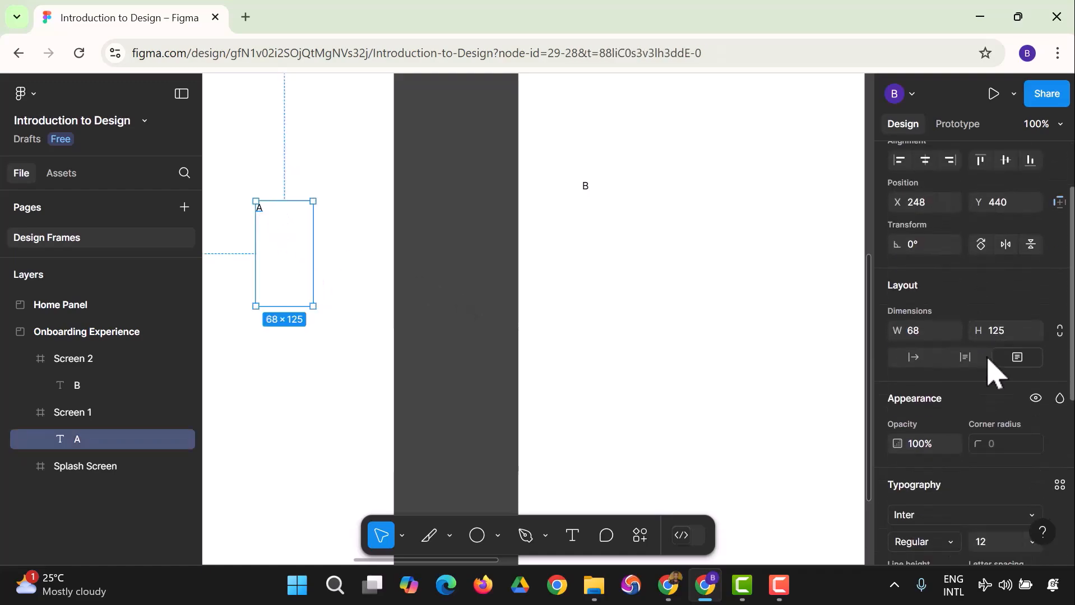
scroll(989, 370, "up", 2)
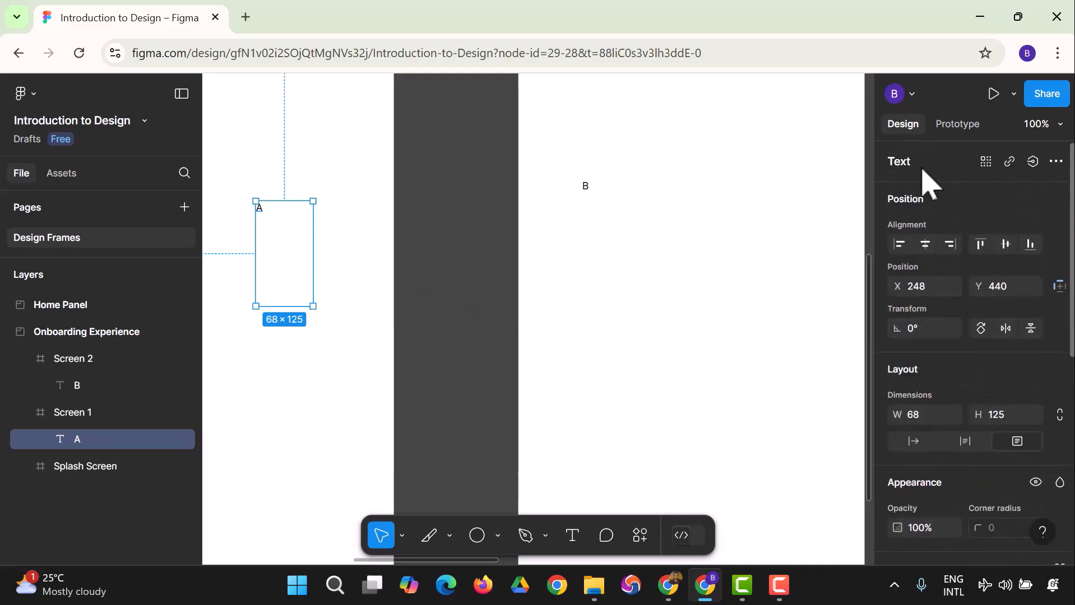
left_click(1057, 163)
left_click(1056, 164)
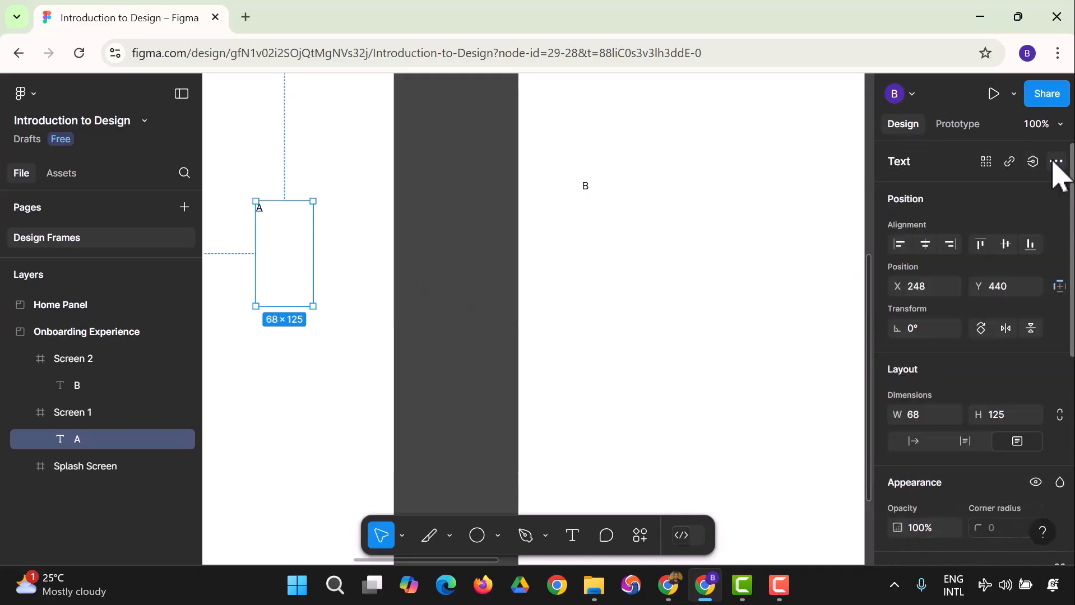
left_click(1032, 161)
left_click(1033, 162)
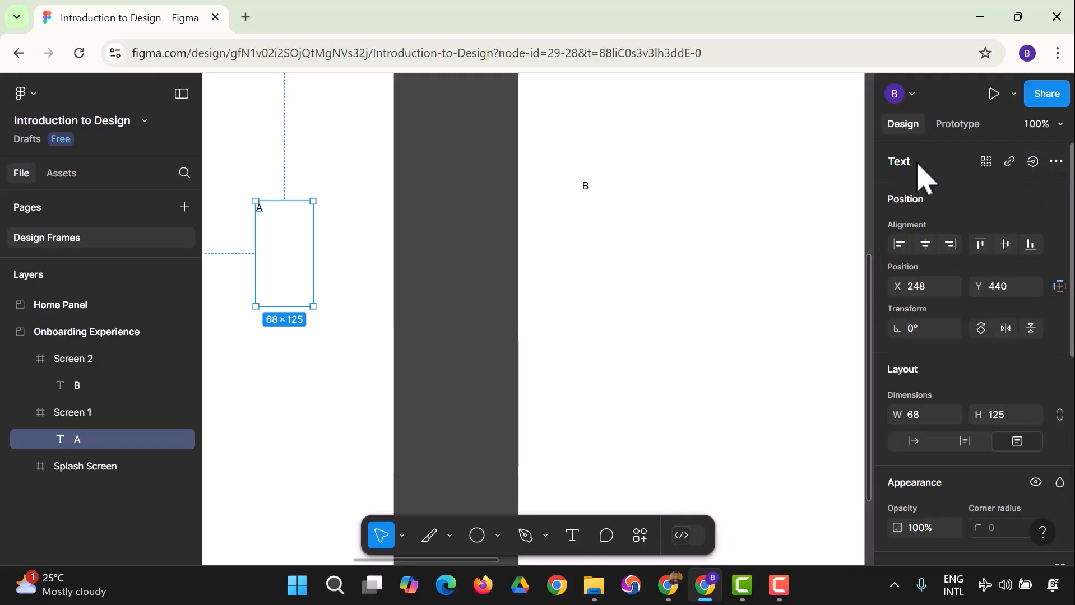
scroll(962, 270, "down", 5)
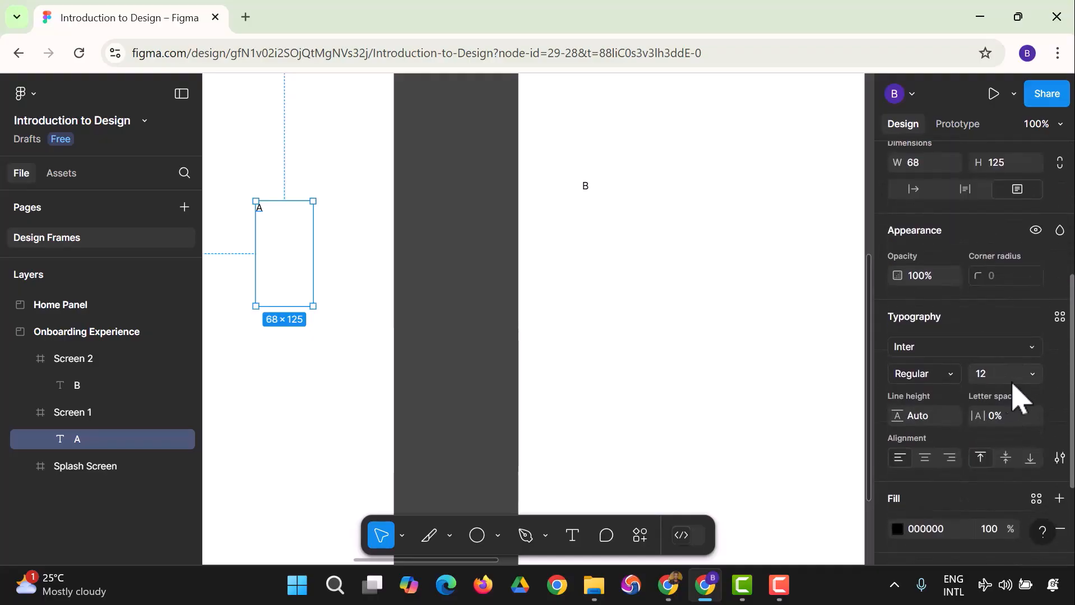
left_click(1032, 376)
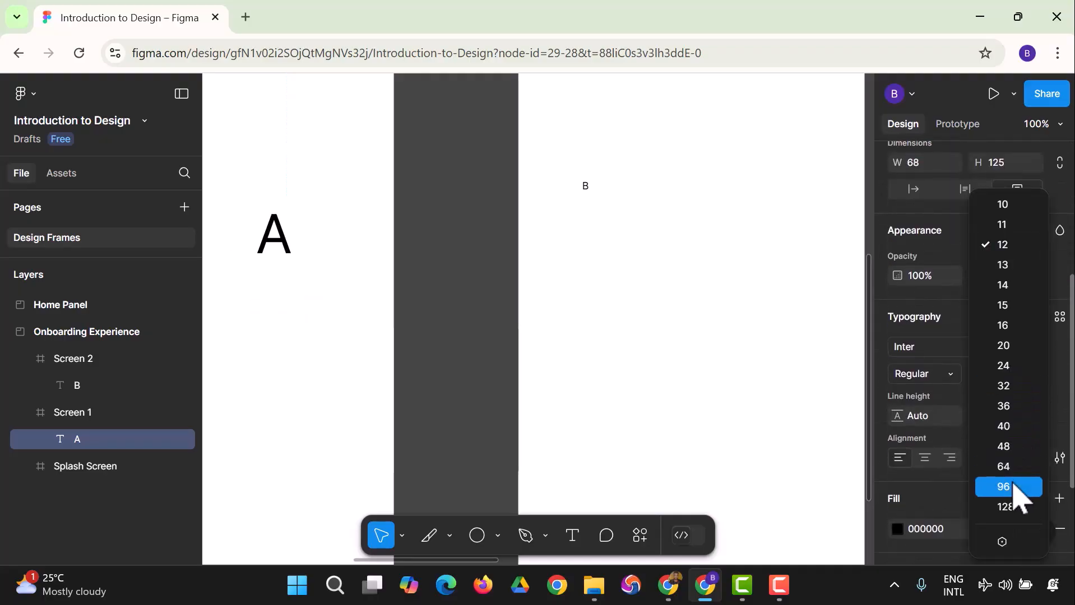
left_click(1020, 509)
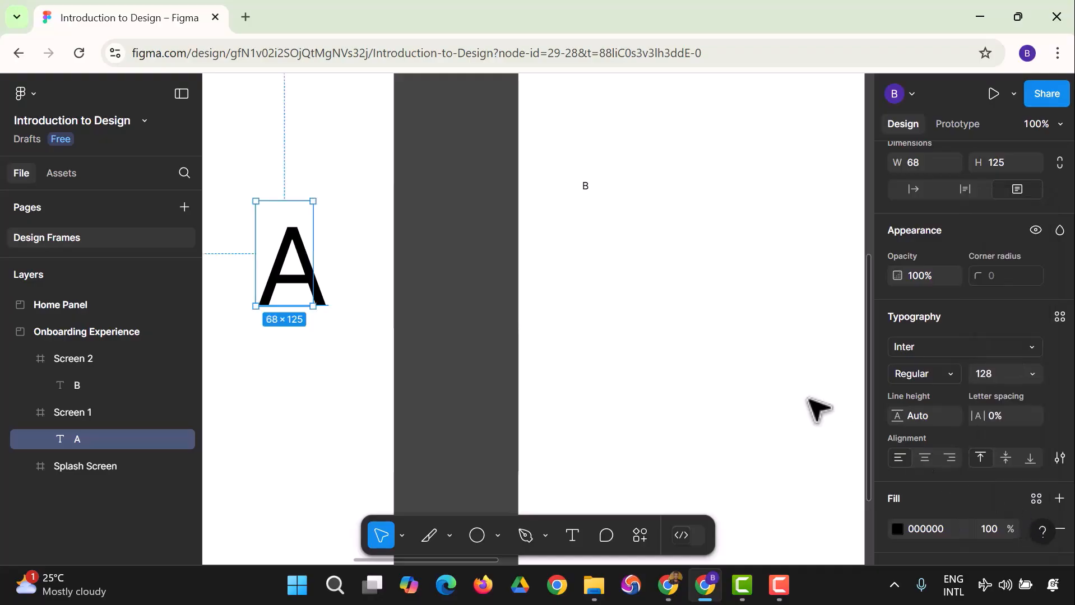
- Set the font size of the letter B in Screen 2 to 128 and move it roughly level with the letter A
left_click(585, 188)
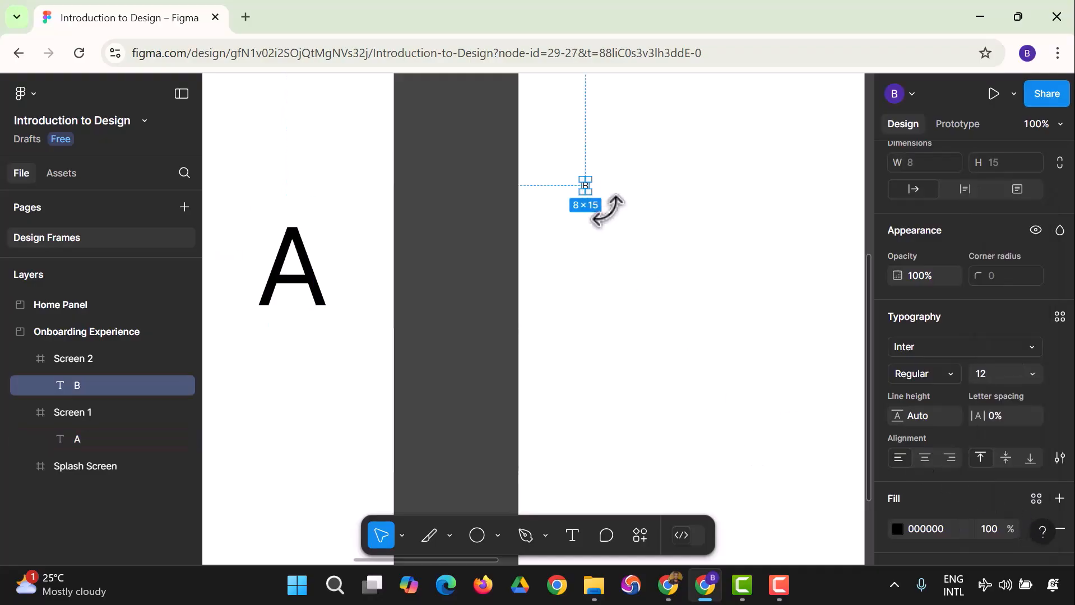
left_click(1030, 379)
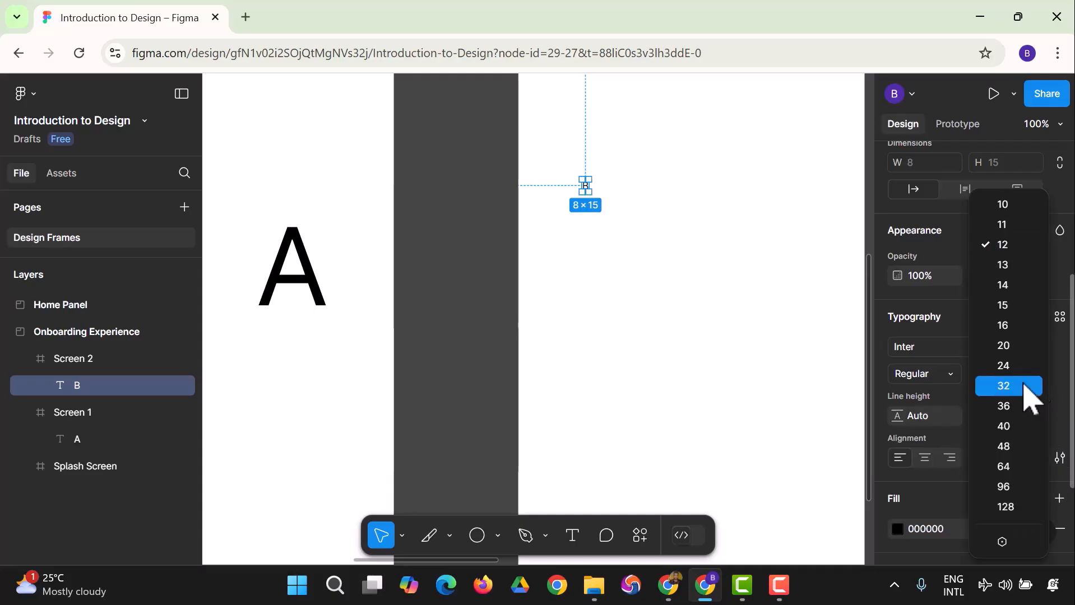
left_click(1031, 509)
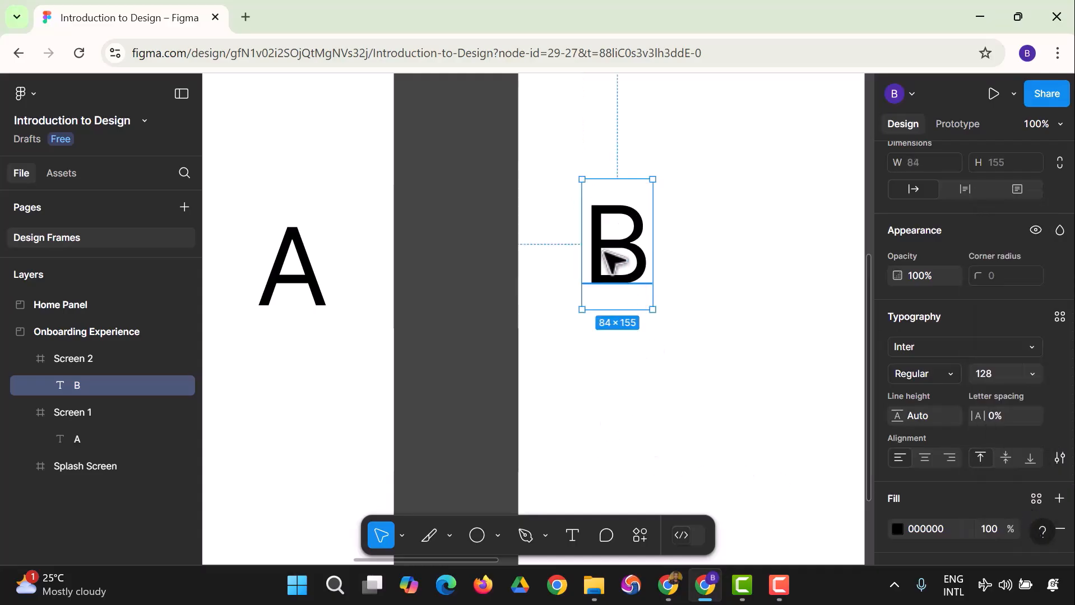
left_click_drag(608, 252, 599, 266)
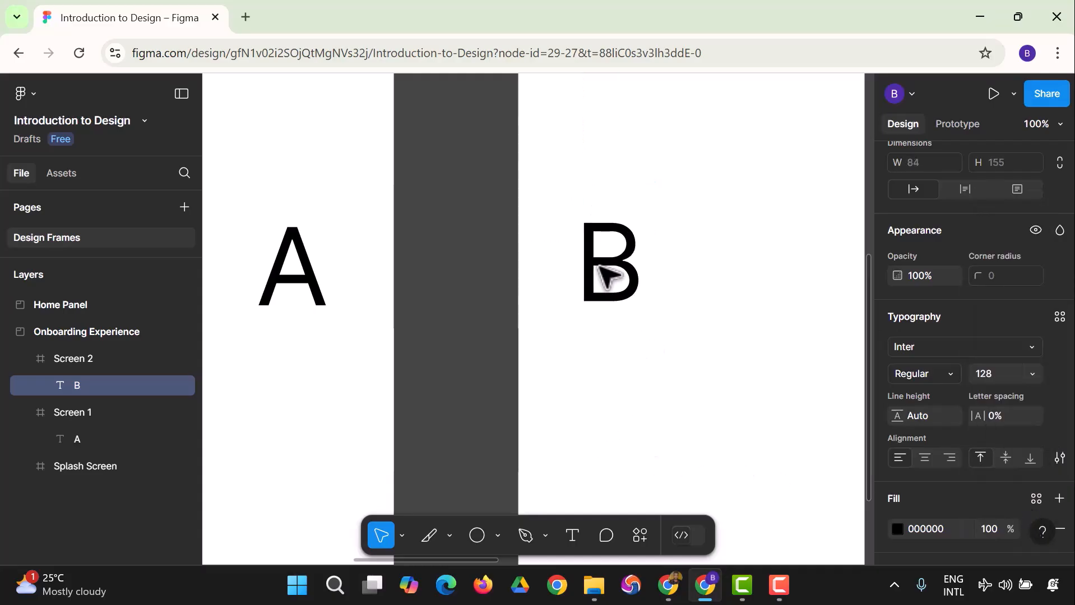
left_click(501, 406)
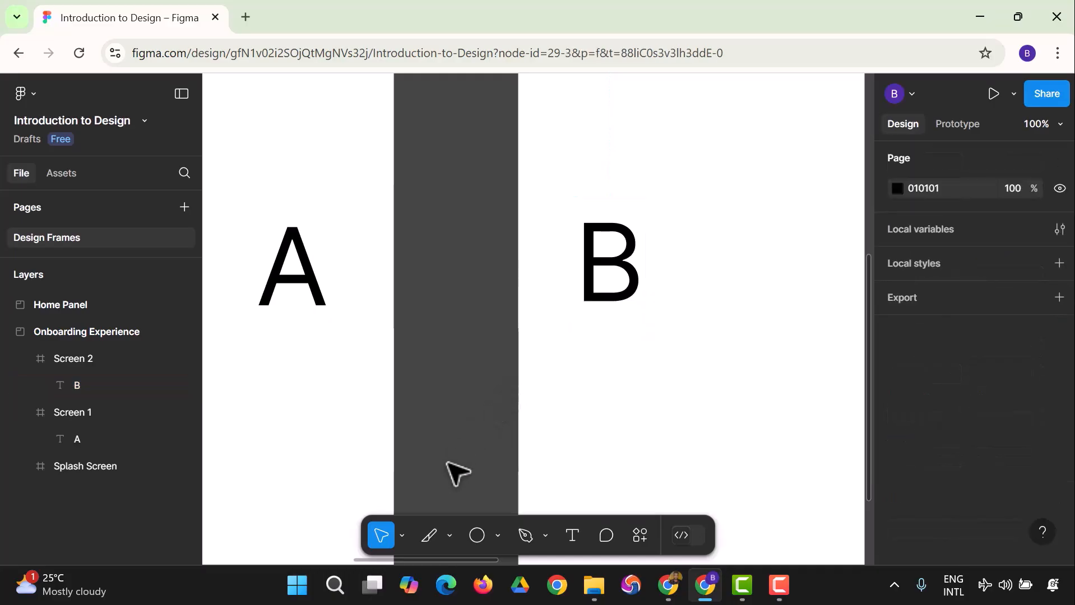
- With the Slice tool, draw a slice about 556×190 around both letters A and B, starting in Screen 1
left_click(401, 537)
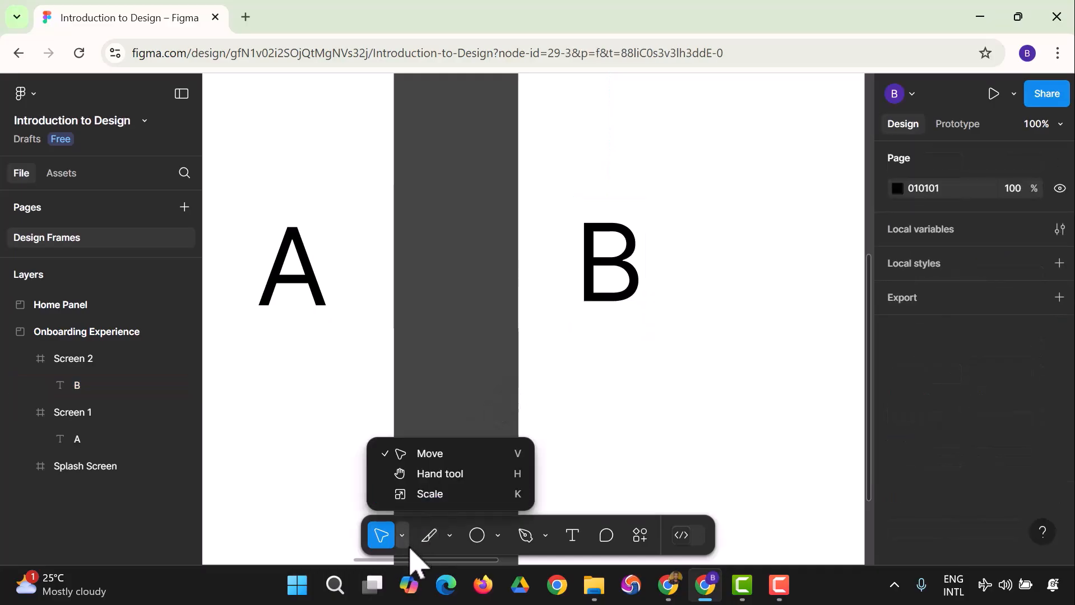
left_click(452, 540)
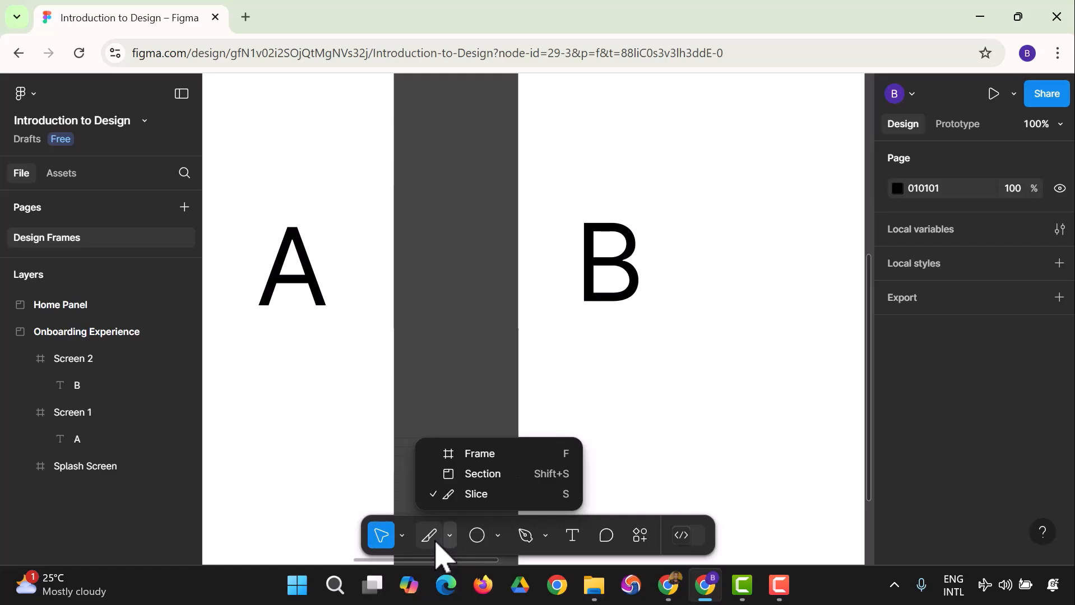
left_click(435, 546)
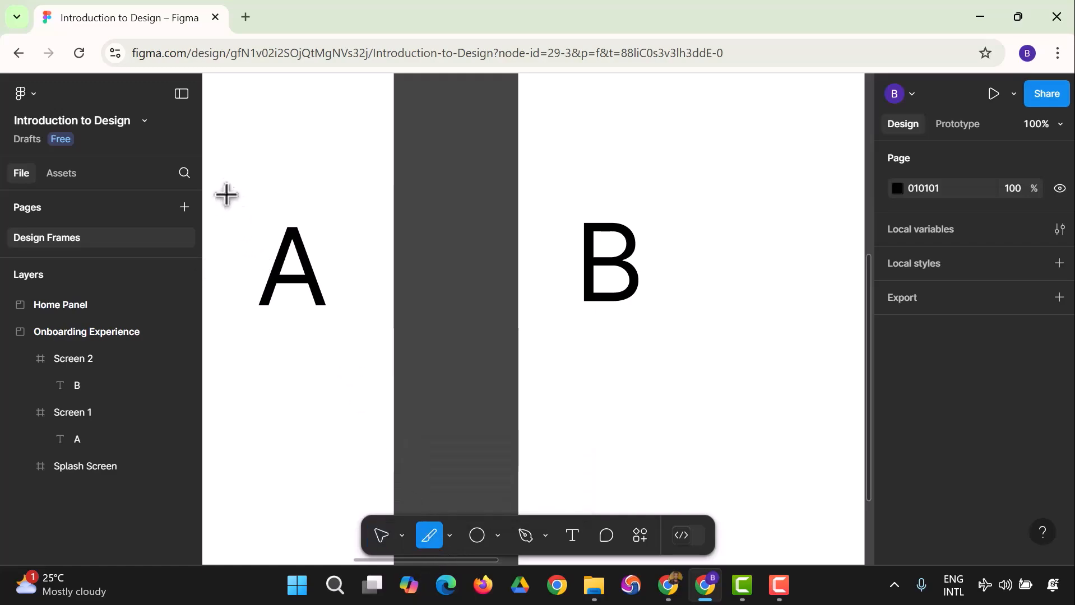
left_click_drag(221, 189, 689, 348)
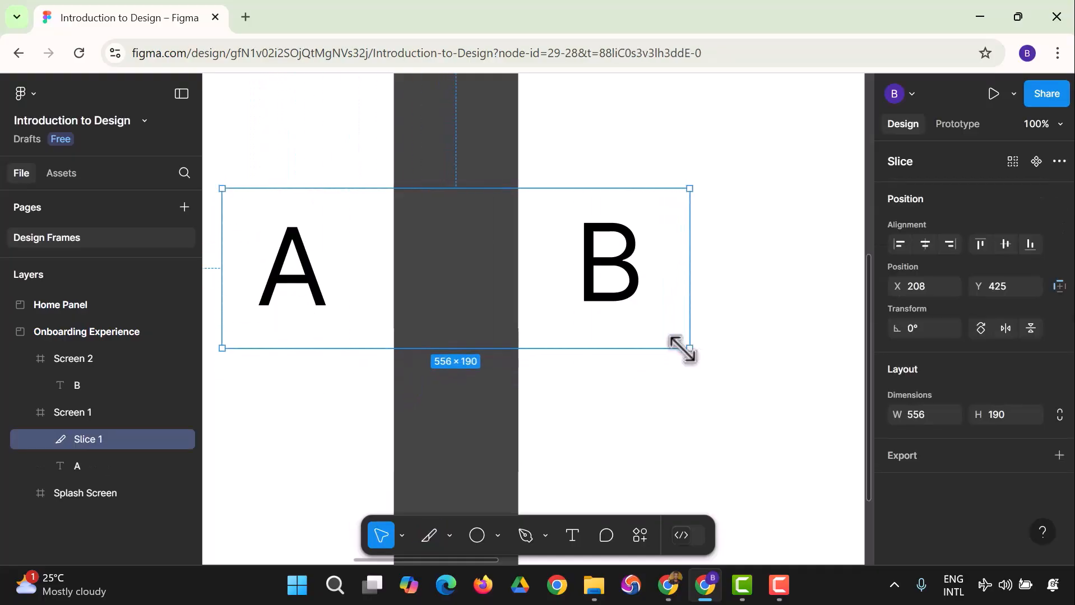
right_click(120, 450)
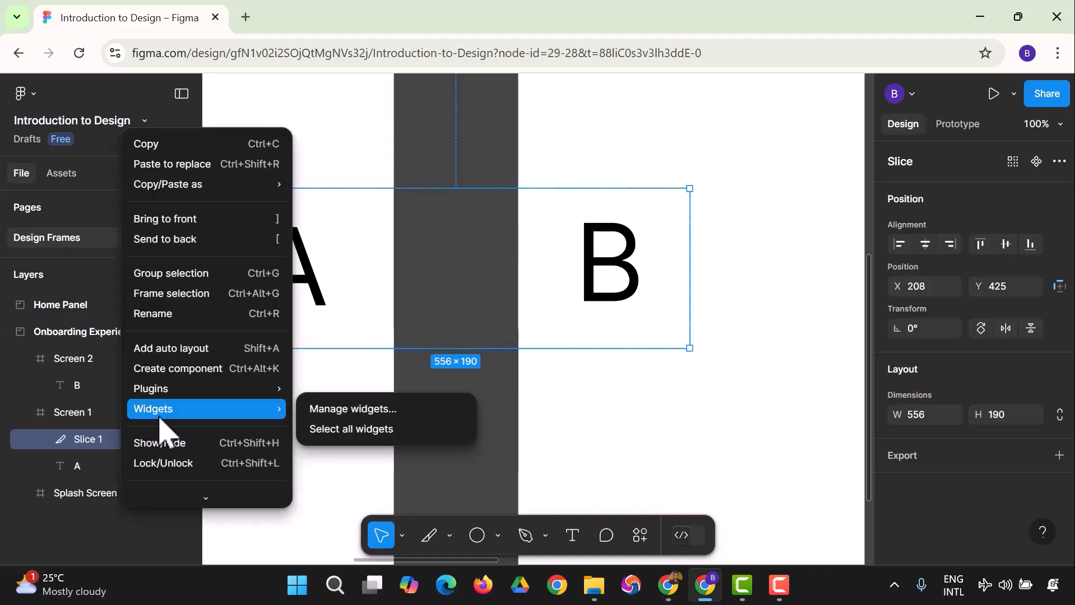
scroll(235, 336, "down", 2)
mouse_move(233, 370)
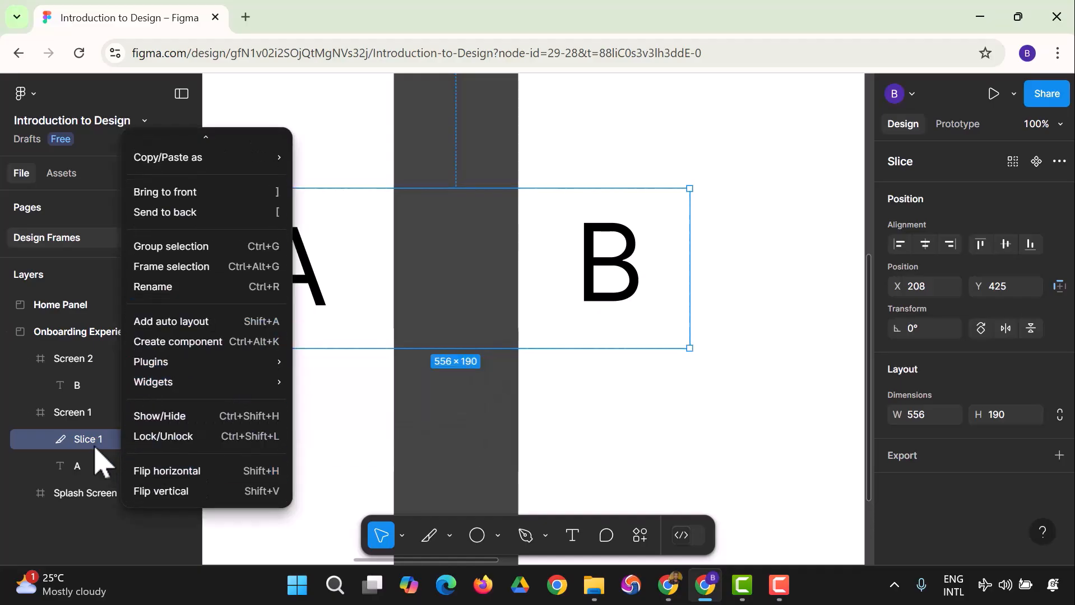
left_click(98, 449)
- Add an export setting to the slice around the letters and export it as PNG at 0.5x
left_click(1058, 455)
scroll(1020, 470, "down", 3)
scroll(1019, 471, "down", 1)
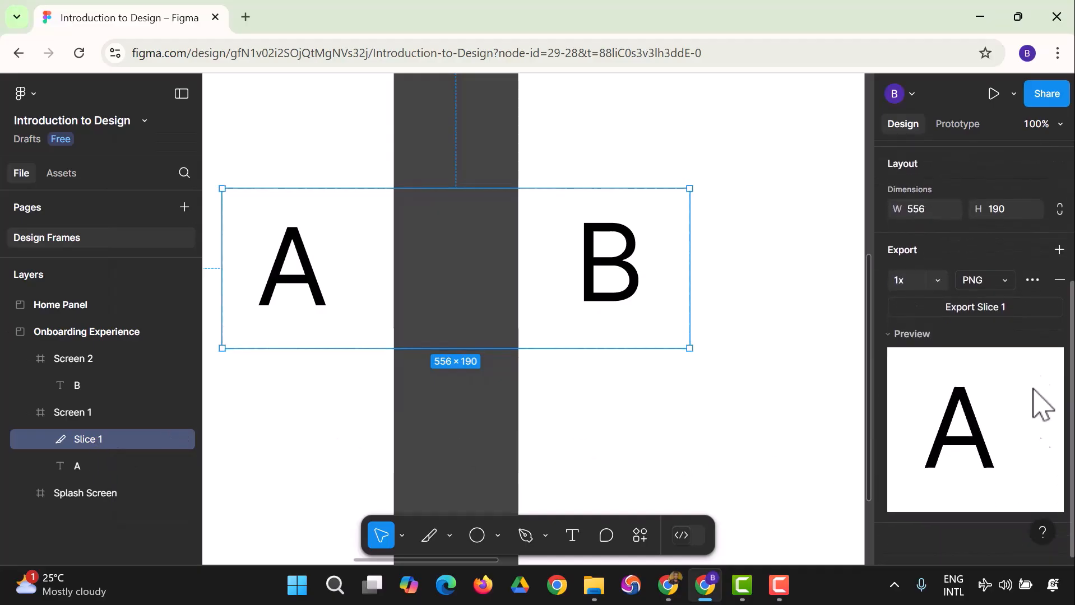
left_click(944, 286)
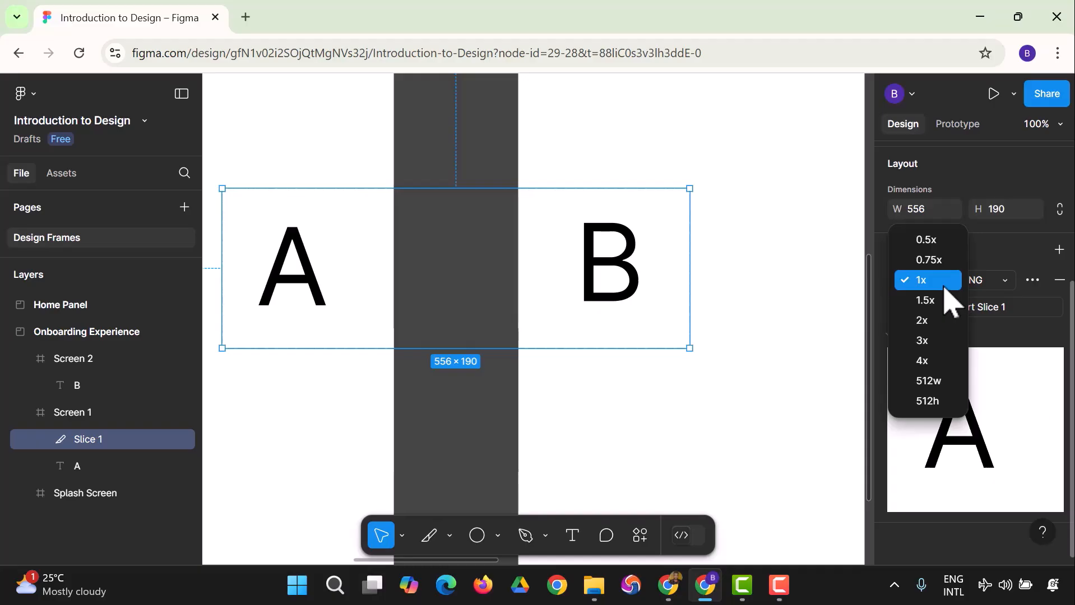
left_click(932, 240)
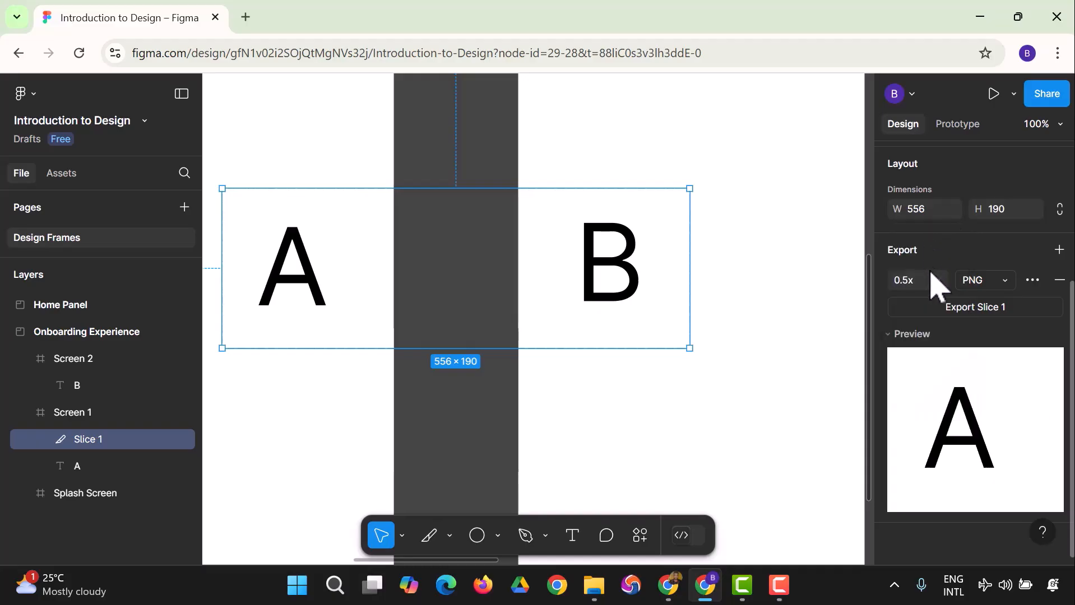
left_click(970, 311)
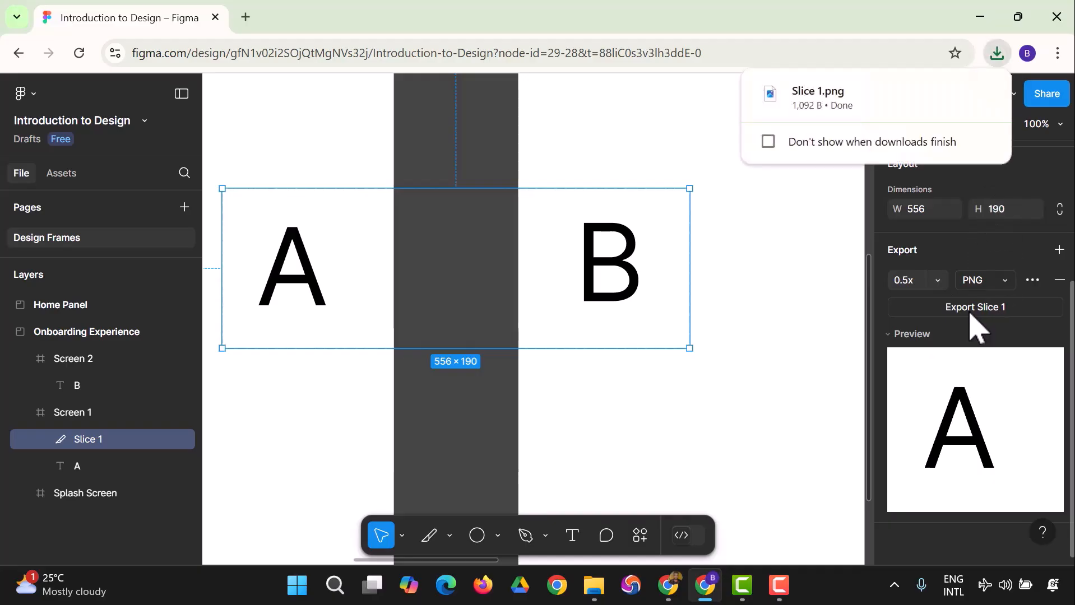
- Switch to File Explorer and open the exported Slice 1 image from Downloads to check what it contains
left_click(593, 585)
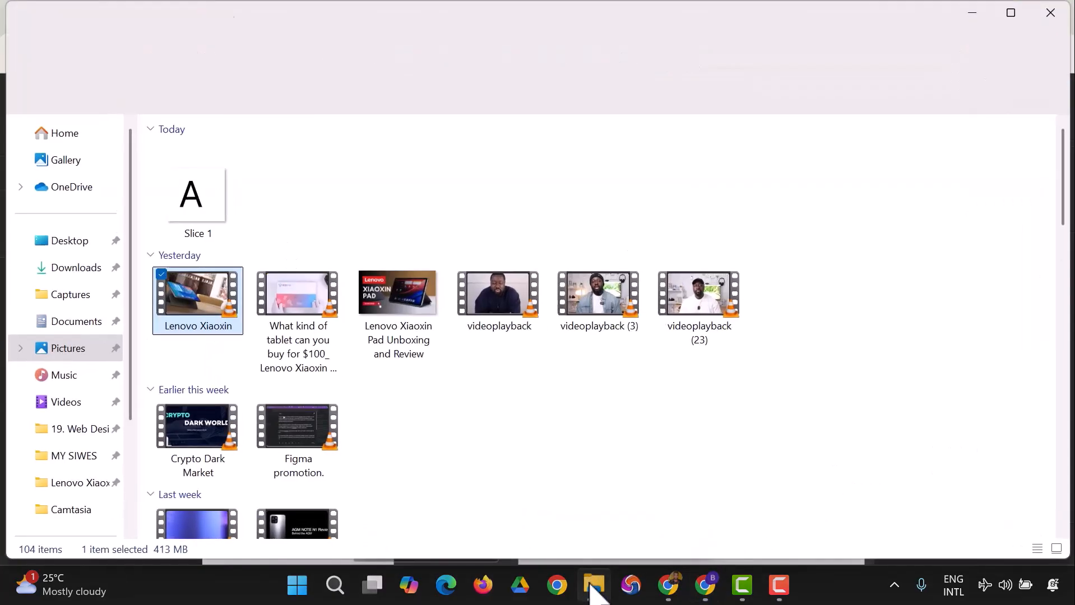
double_click(192, 222)
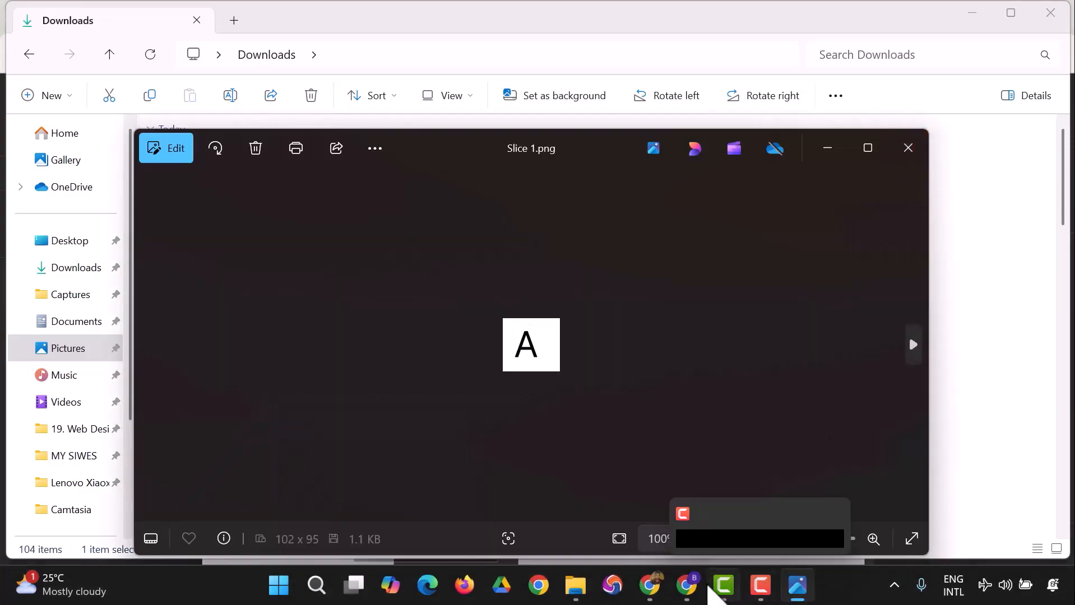
- Switch back to Figma and narrow the slice in Screen 1 to about 205×190 so it surrounds only the letter A
left_click(692, 585)
left_click_drag(689, 297, 394, 311)
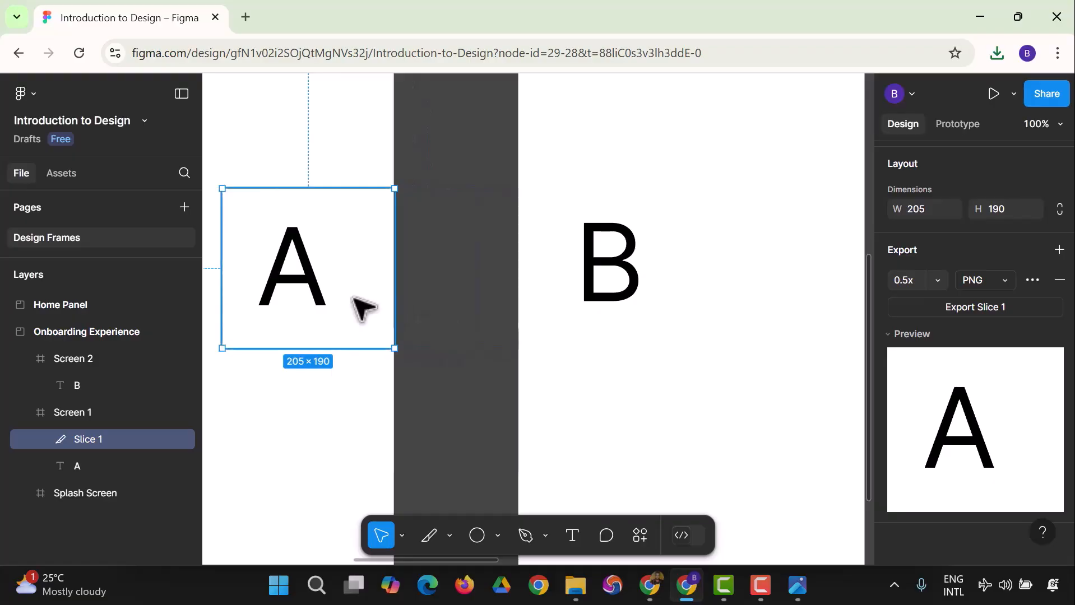
left_click(479, 394)
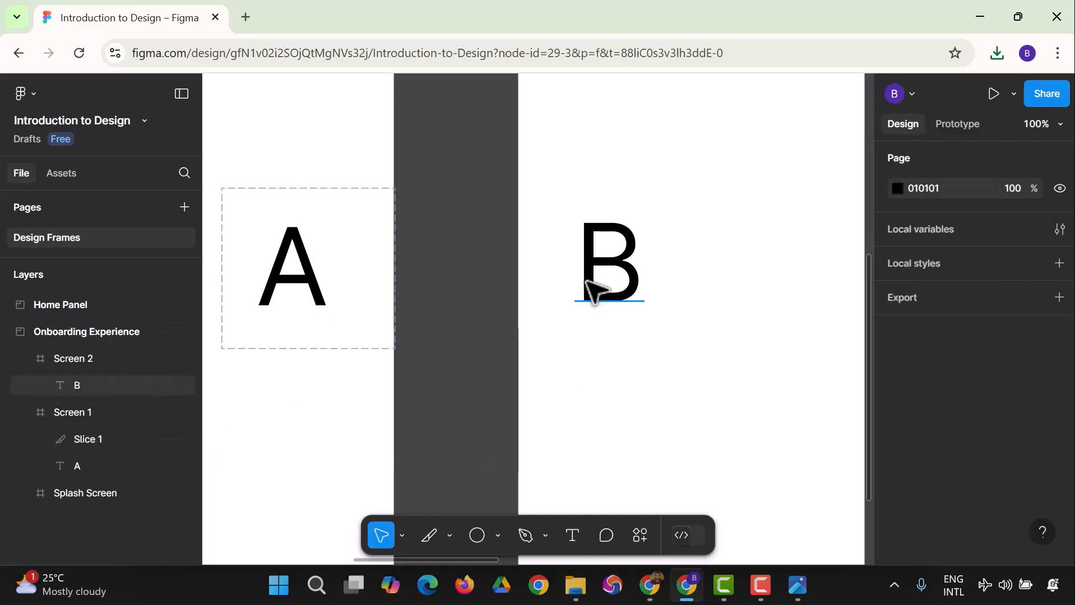
- Draw a slice about 204×191 around the letter B in Screen 2 with the Slice tool
left_click(449, 536)
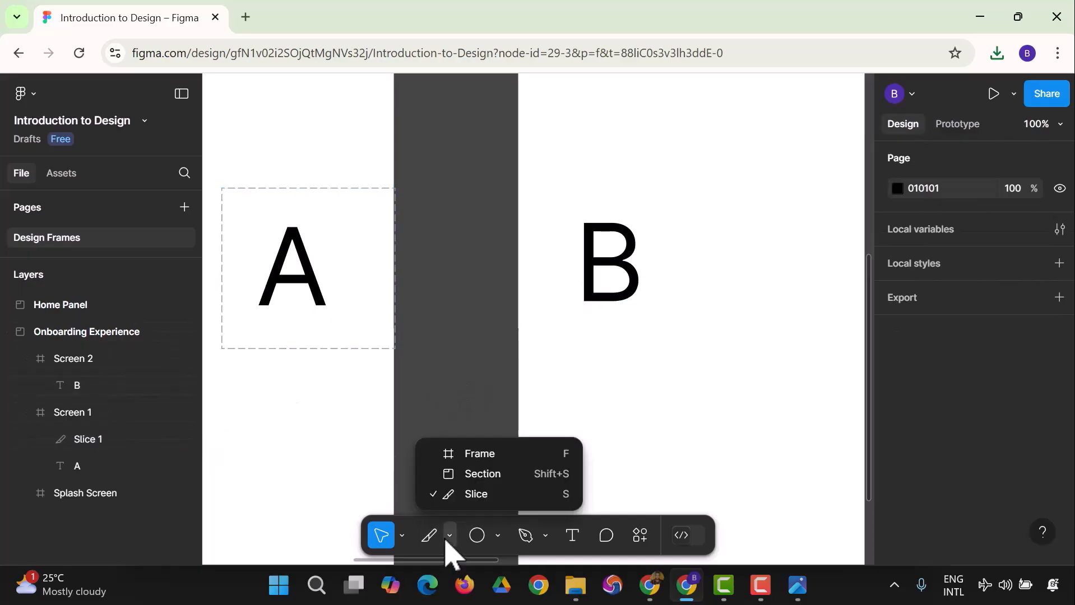
left_click(477, 493)
left_click_drag(524, 187, 692, 348)
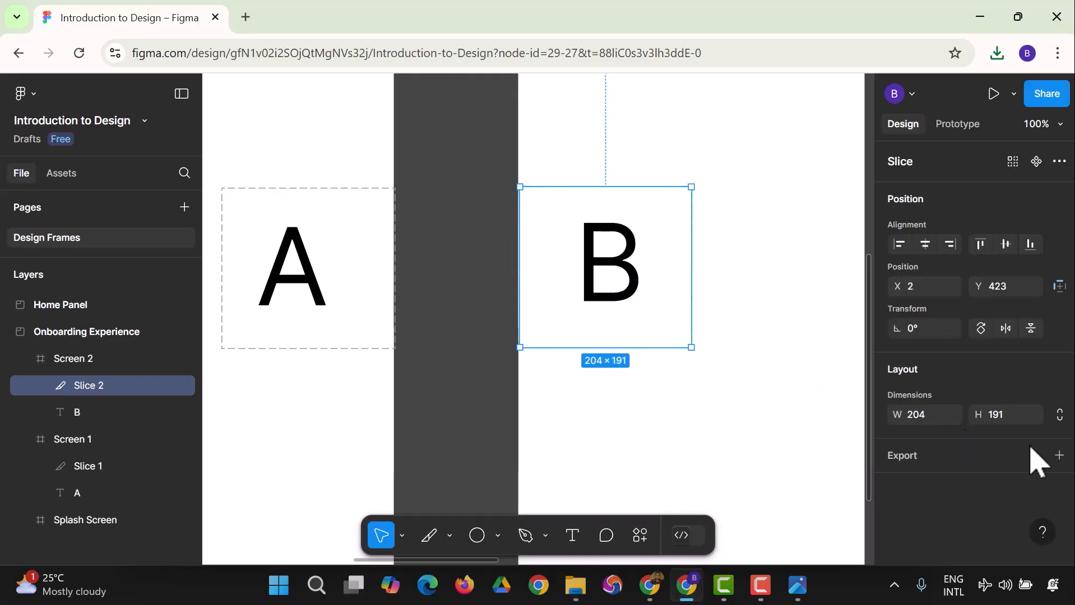
- Add an export setting to the slice around the letter B and export it as PNG at 1x
left_click(1058, 455)
scroll(1028, 465, "down", 3)
scroll(1019, 448, "down", 1)
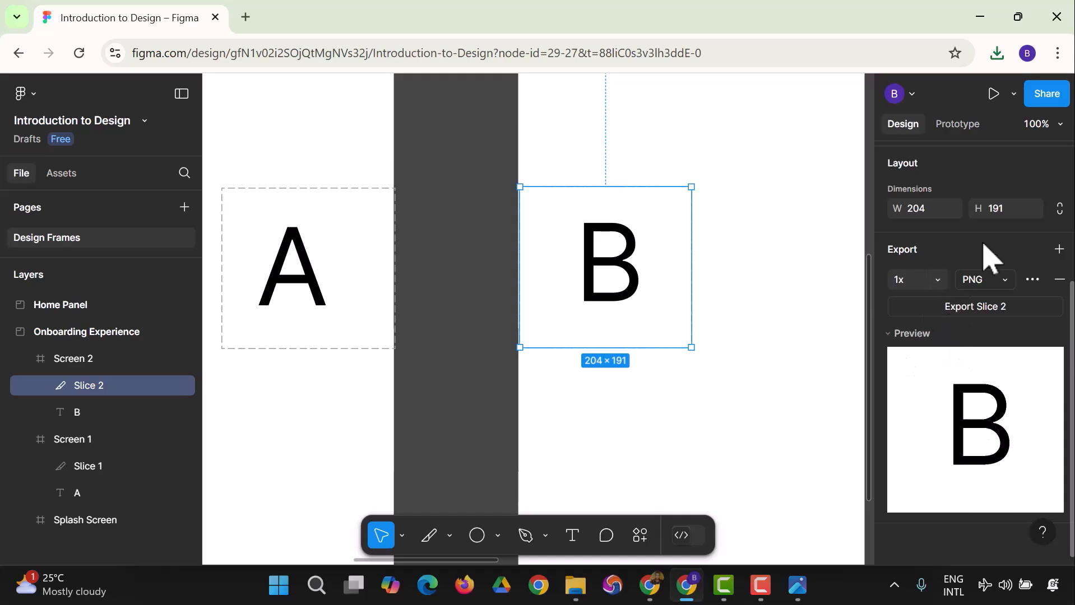
left_click(1013, 309)
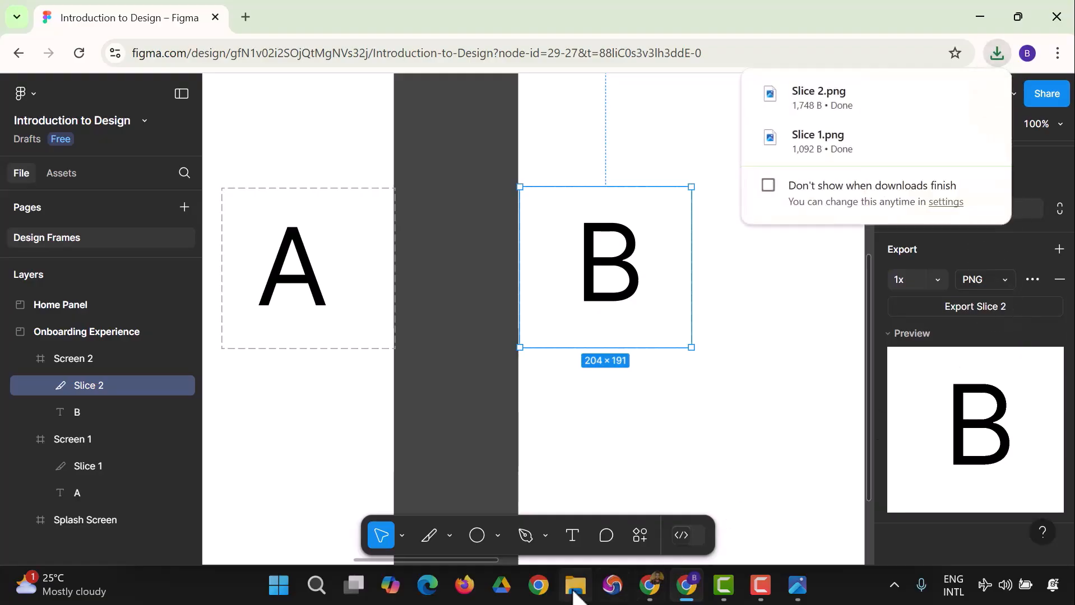
- Switch to File Explorer, delete the exported Slice 2 and Slice 1 images from Downloads, and return to Figma
left_click(575, 588)
left_click(362, 225)
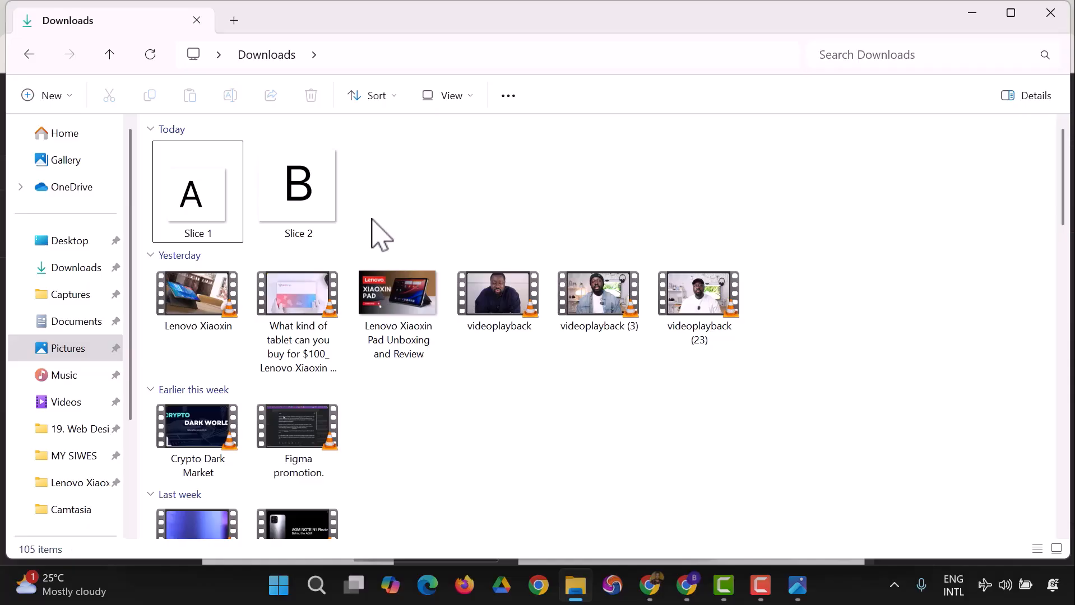
left_click(285, 197)
key("Delete")
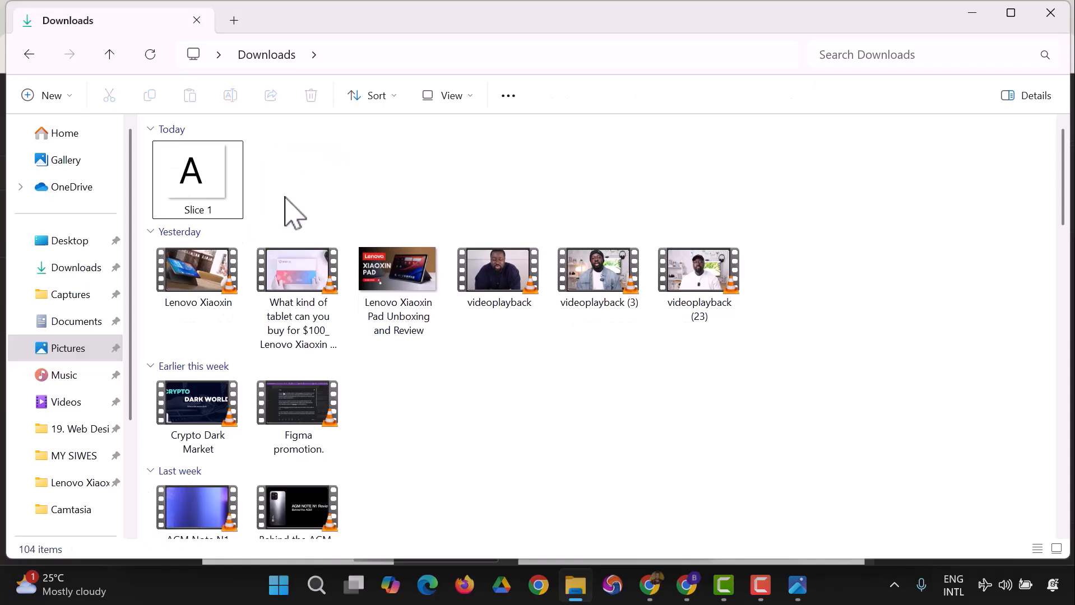
left_click(230, 211)
key("Delete")
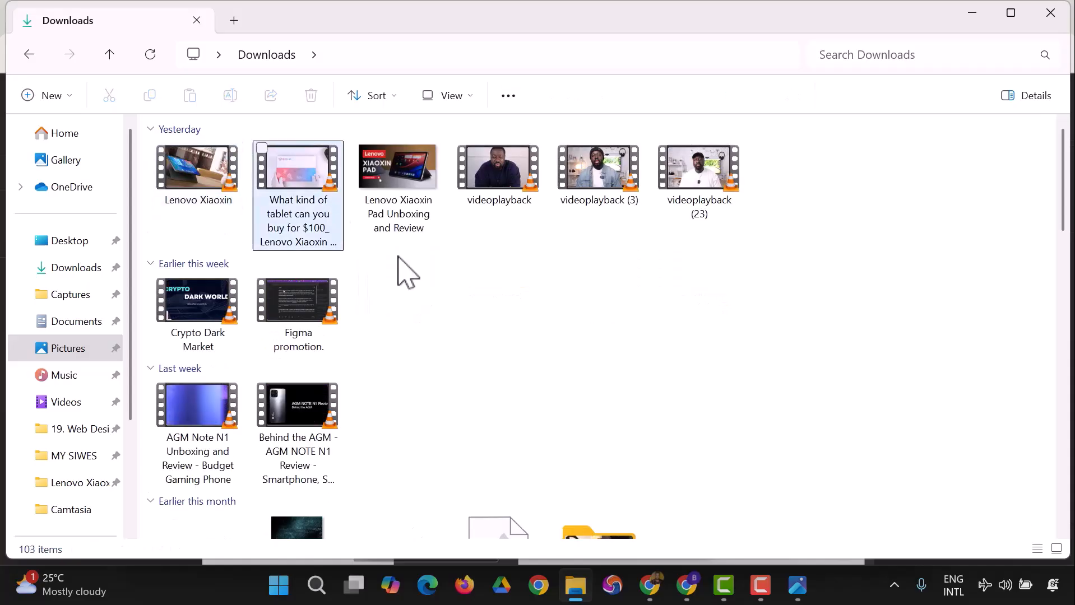
left_click(686, 585)
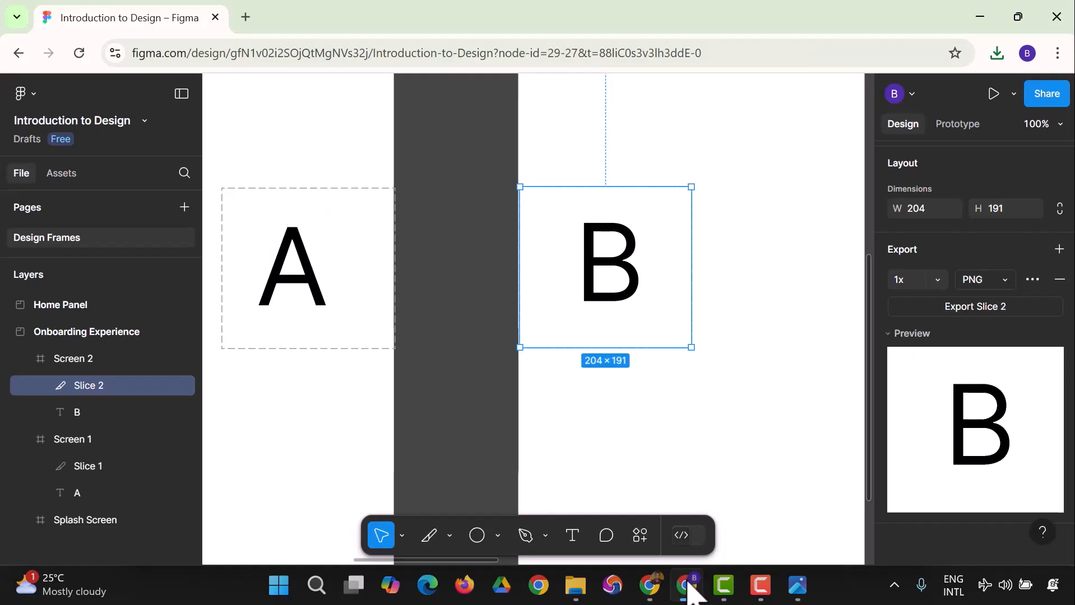